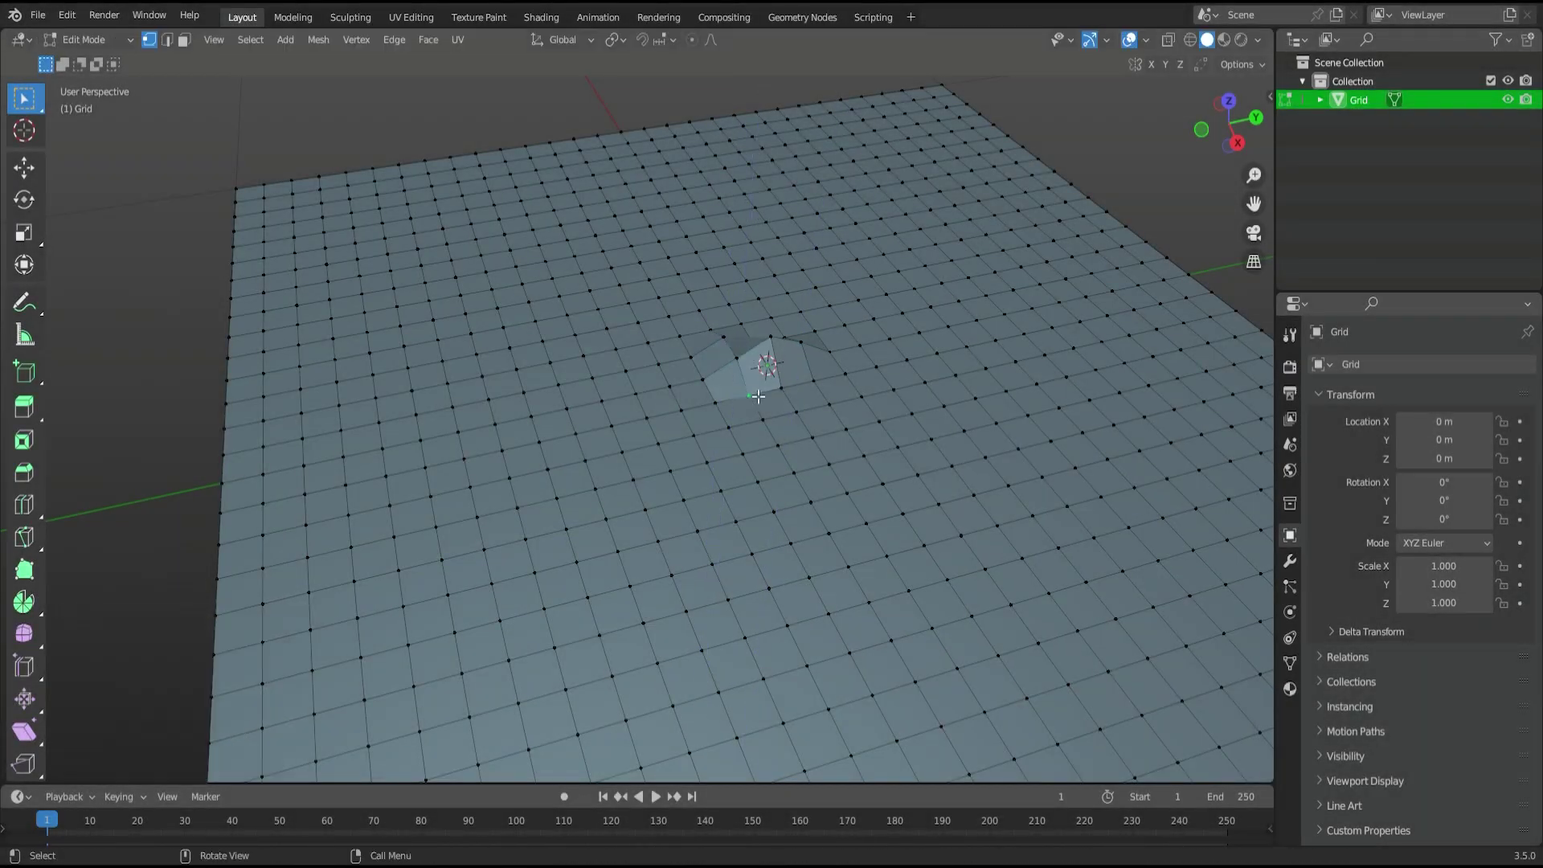
# Raise the selected vertex straight up along Z into a small spike
pyautogui.press('g')
pyautogui.press('z')
pyautogui.click(806, 338)
# Start another vertical move of the vertex and cancel it so the grid stays flat
pyautogui.press('g')
pyautogui.press('z')
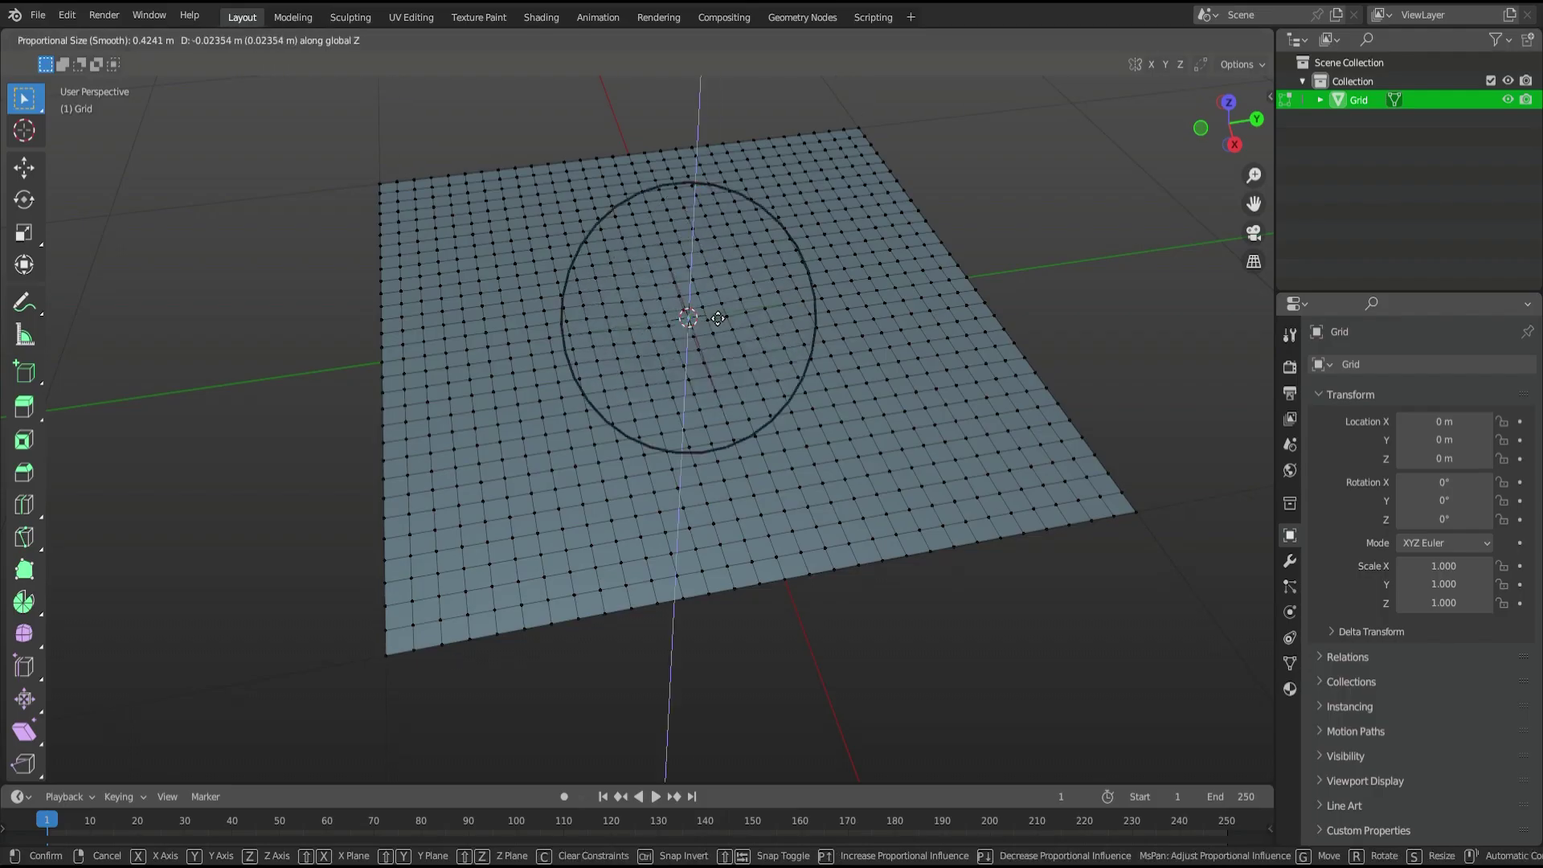
pyautogui.rightClick(716, 250)
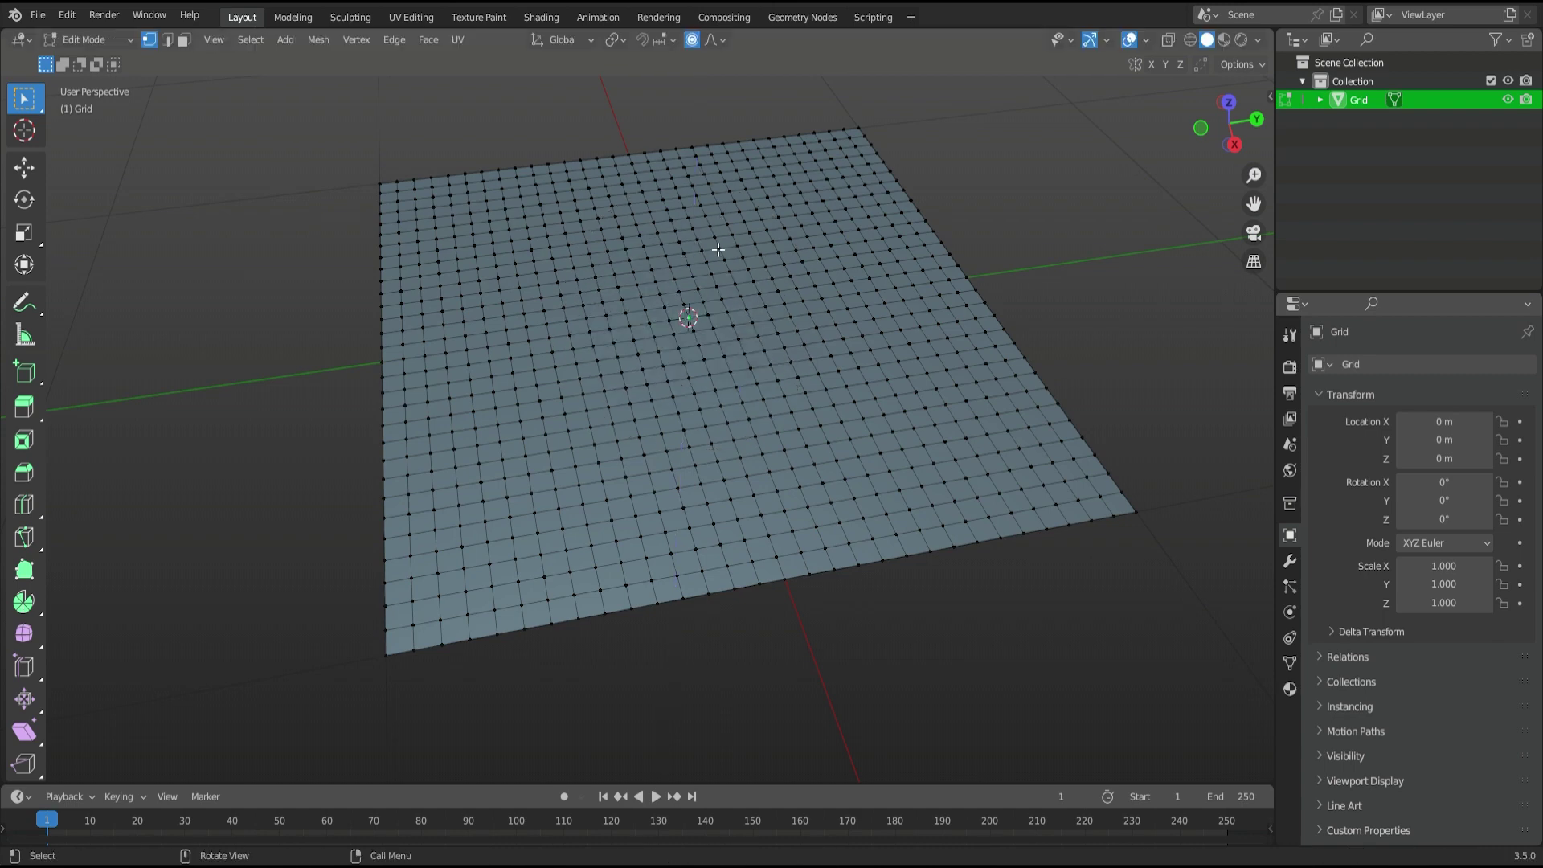
pyautogui.press('g')
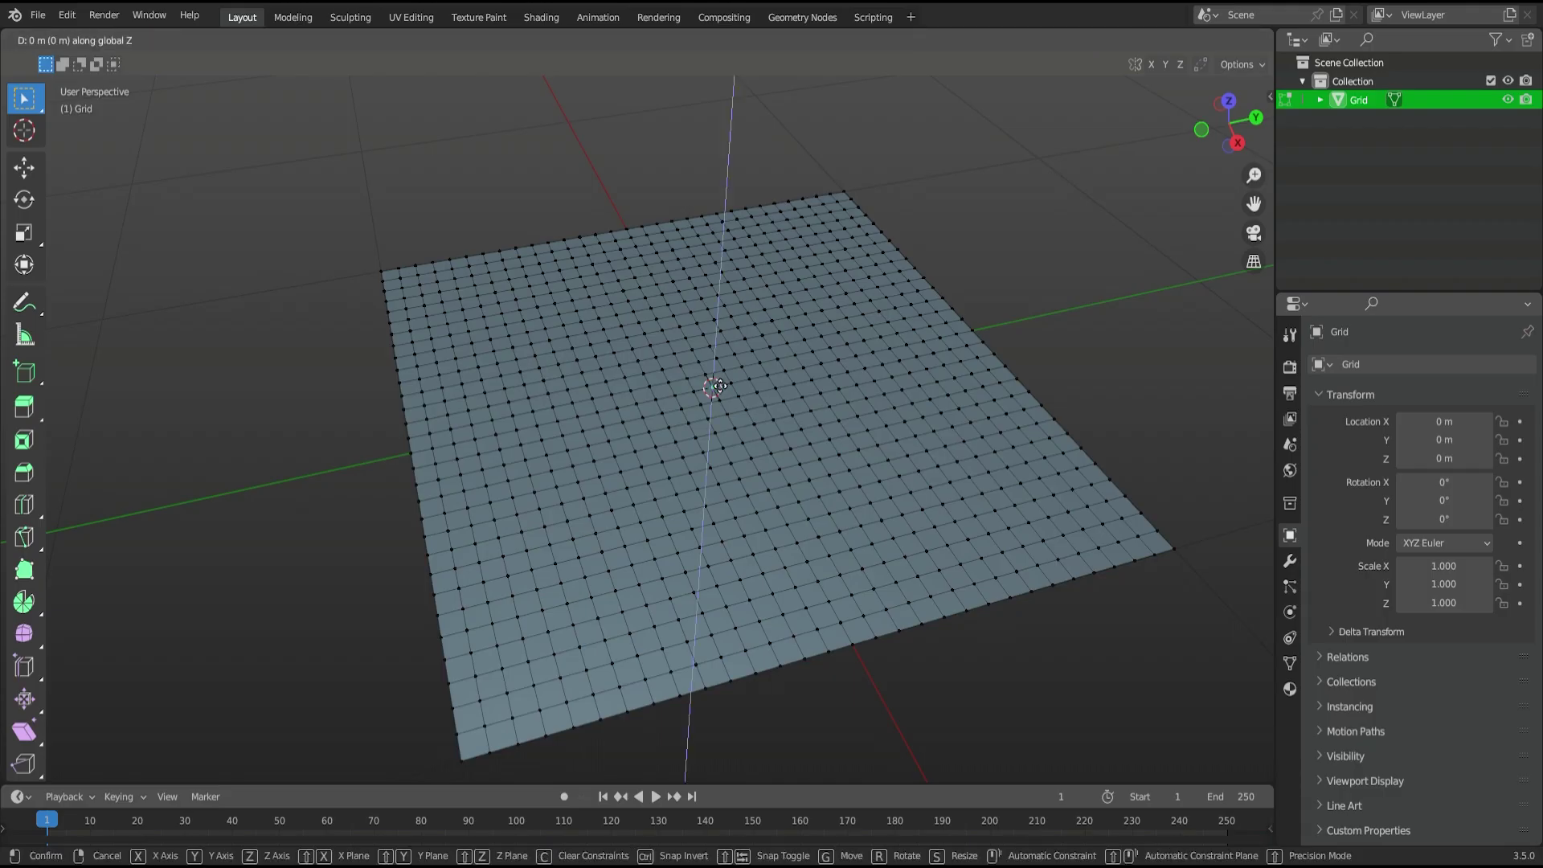
# Raise the first vertex and two neighbours along Z into sharp spikes
pyautogui.click(722, 374)
pyautogui.scroll(3, 725, 379)
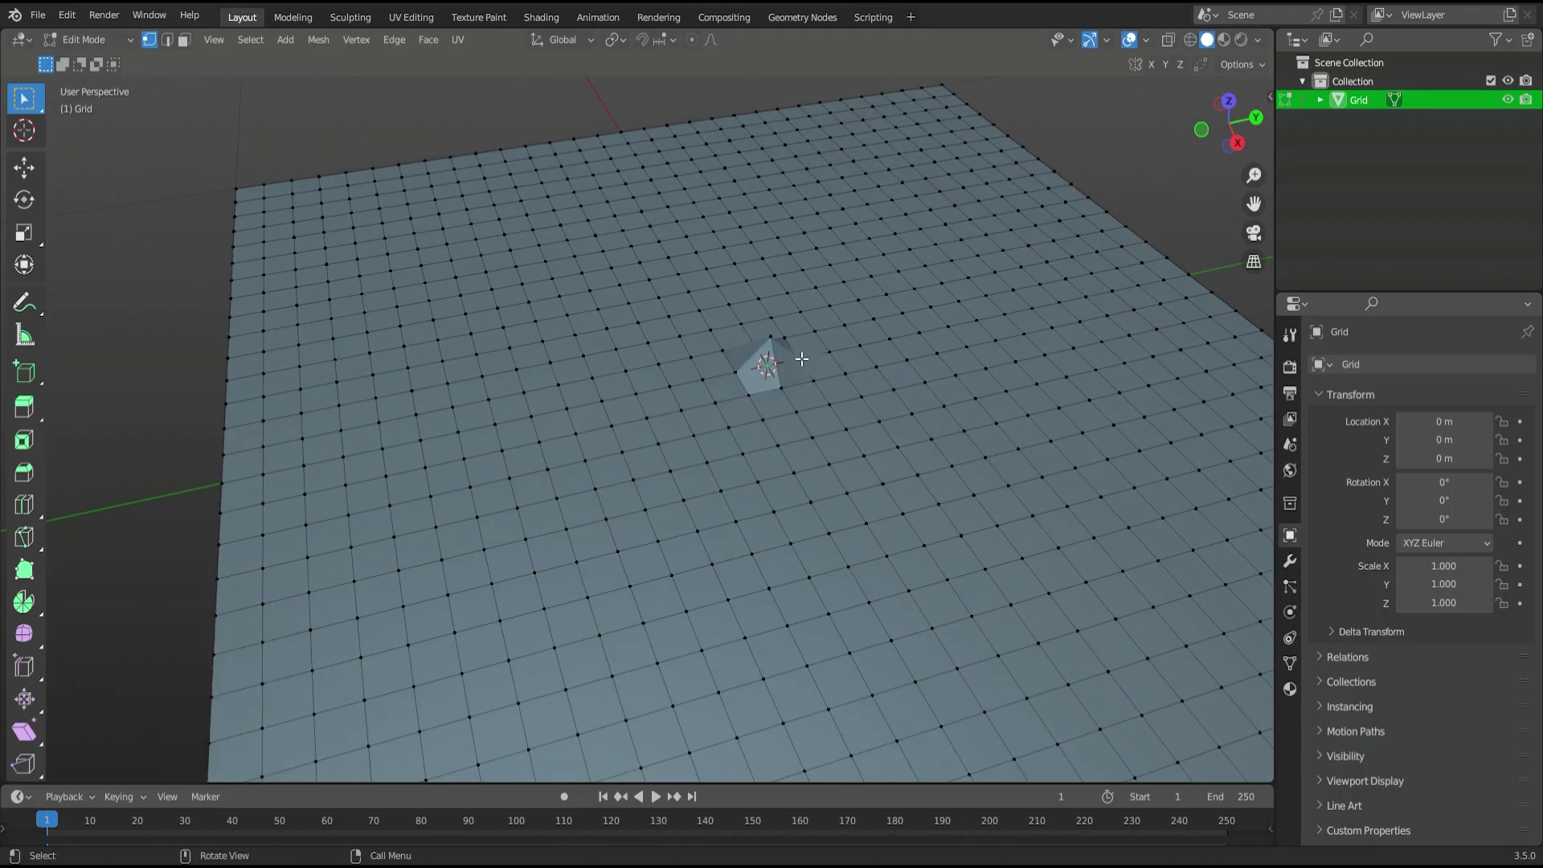
pyautogui.press('g')
pyautogui.press('z')
pyautogui.click(783, 343)
pyautogui.click(724, 353)
pyautogui.press('g')
pyautogui.press('z')
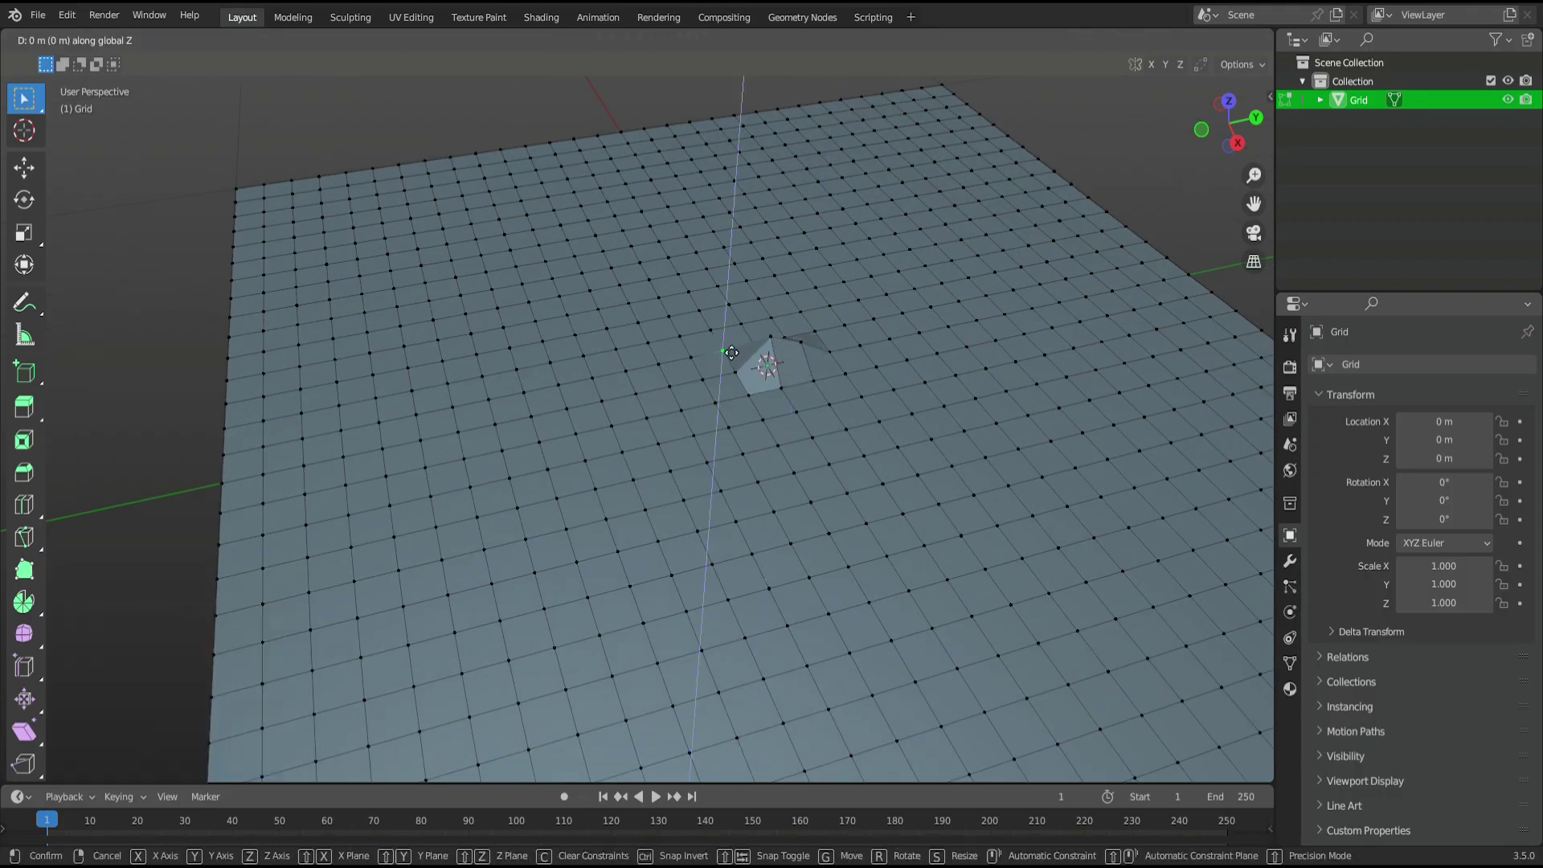
pyautogui.click(747, 376)
# Lift four more vertices beside the spike along Z
pyautogui.press('g')
pyautogui.press('z')
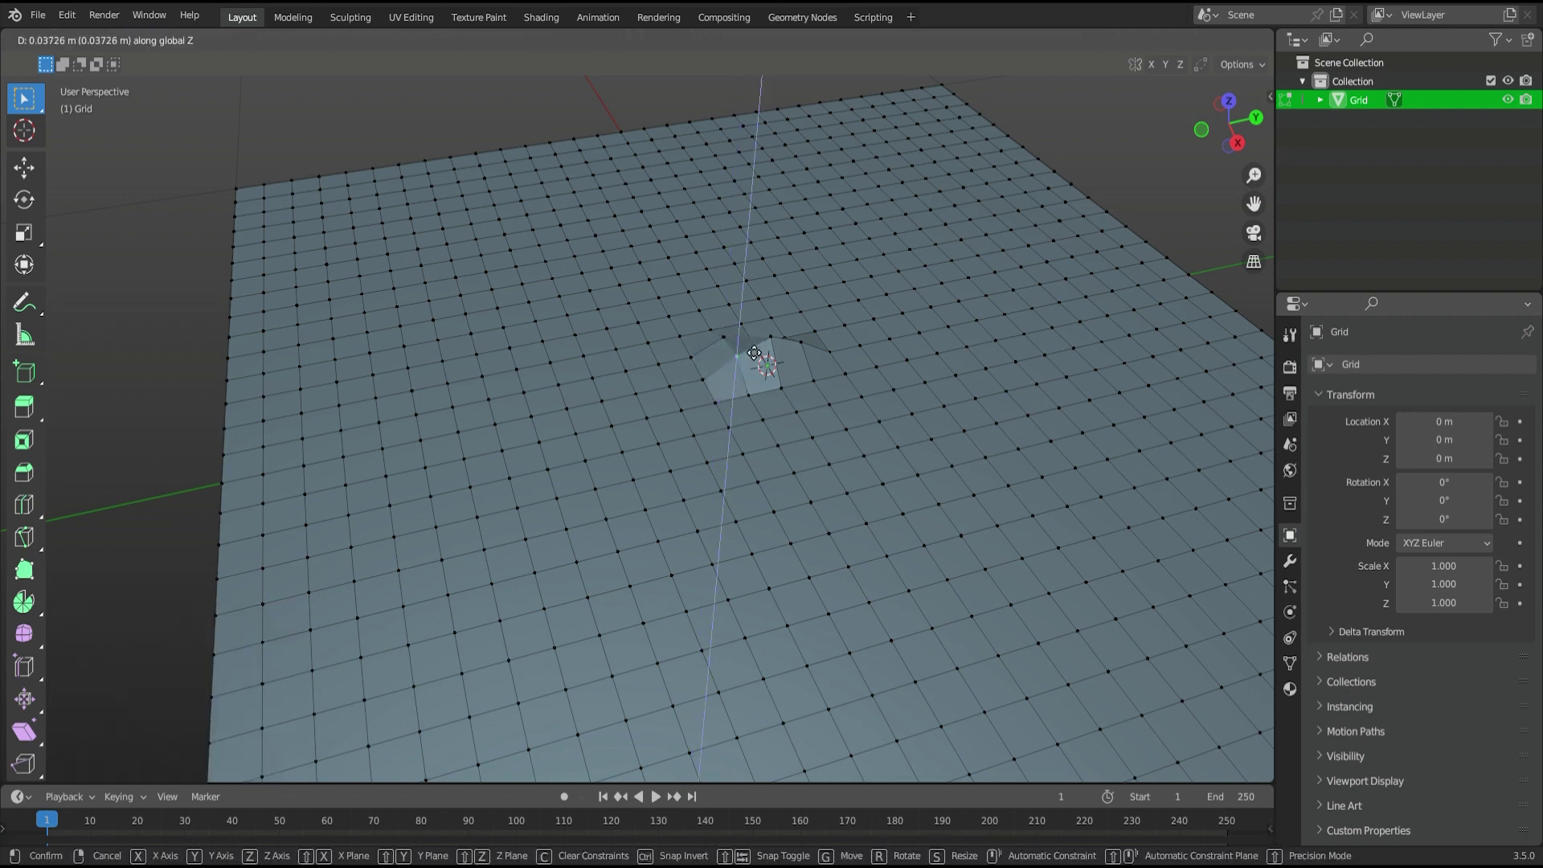
pyautogui.click(754, 355)
pyautogui.click(757, 396)
pyautogui.press('g')
pyautogui.press('z')
pyautogui.click(766, 376)
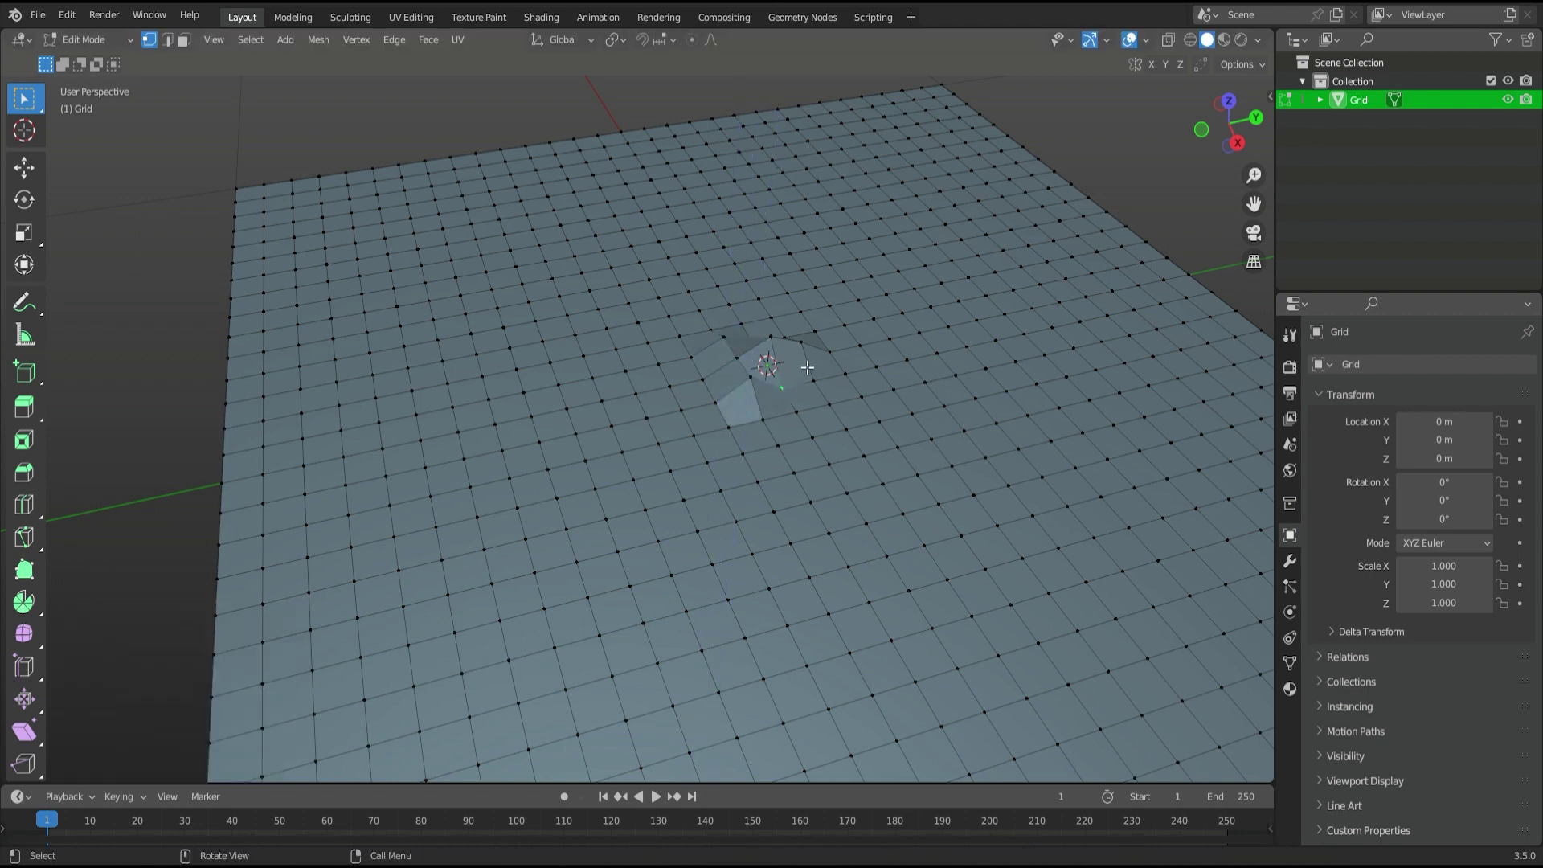
pyautogui.press('g')
pyautogui.press('z')
pyautogui.click(807, 352)
pyautogui.press('g')
pyautogui.press('z')
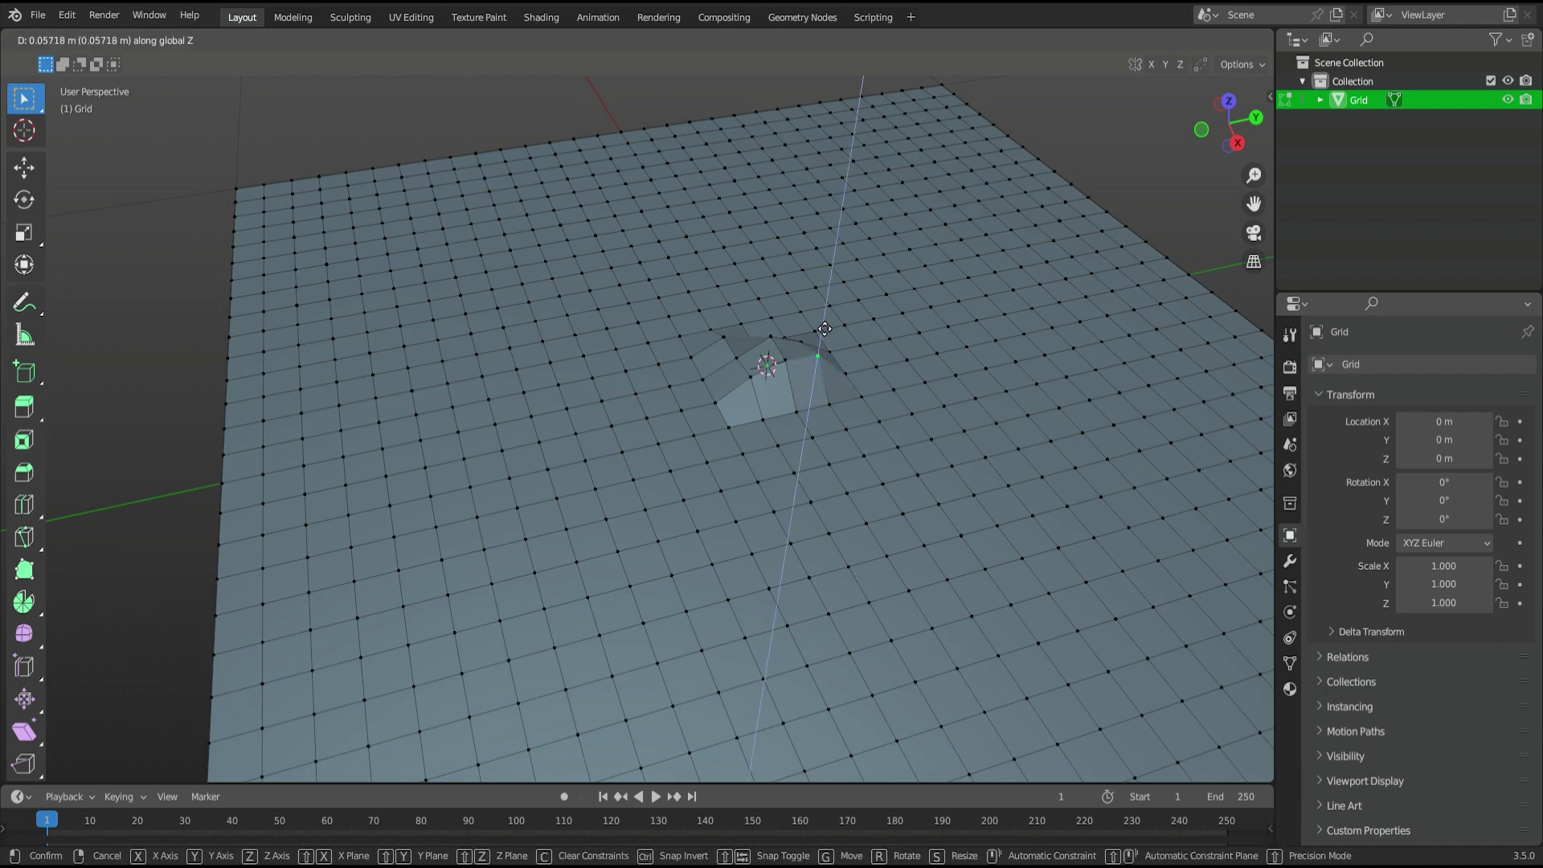
pyautogui.click(801, 352)
# Orbit around the raised spikes and move the vertex once more
pyautogui.moveTo(802, 352); pyautogui.dragTo(803, 343, button='middle')
pyautogui.press('g')
pyautogui.click(803, 341)
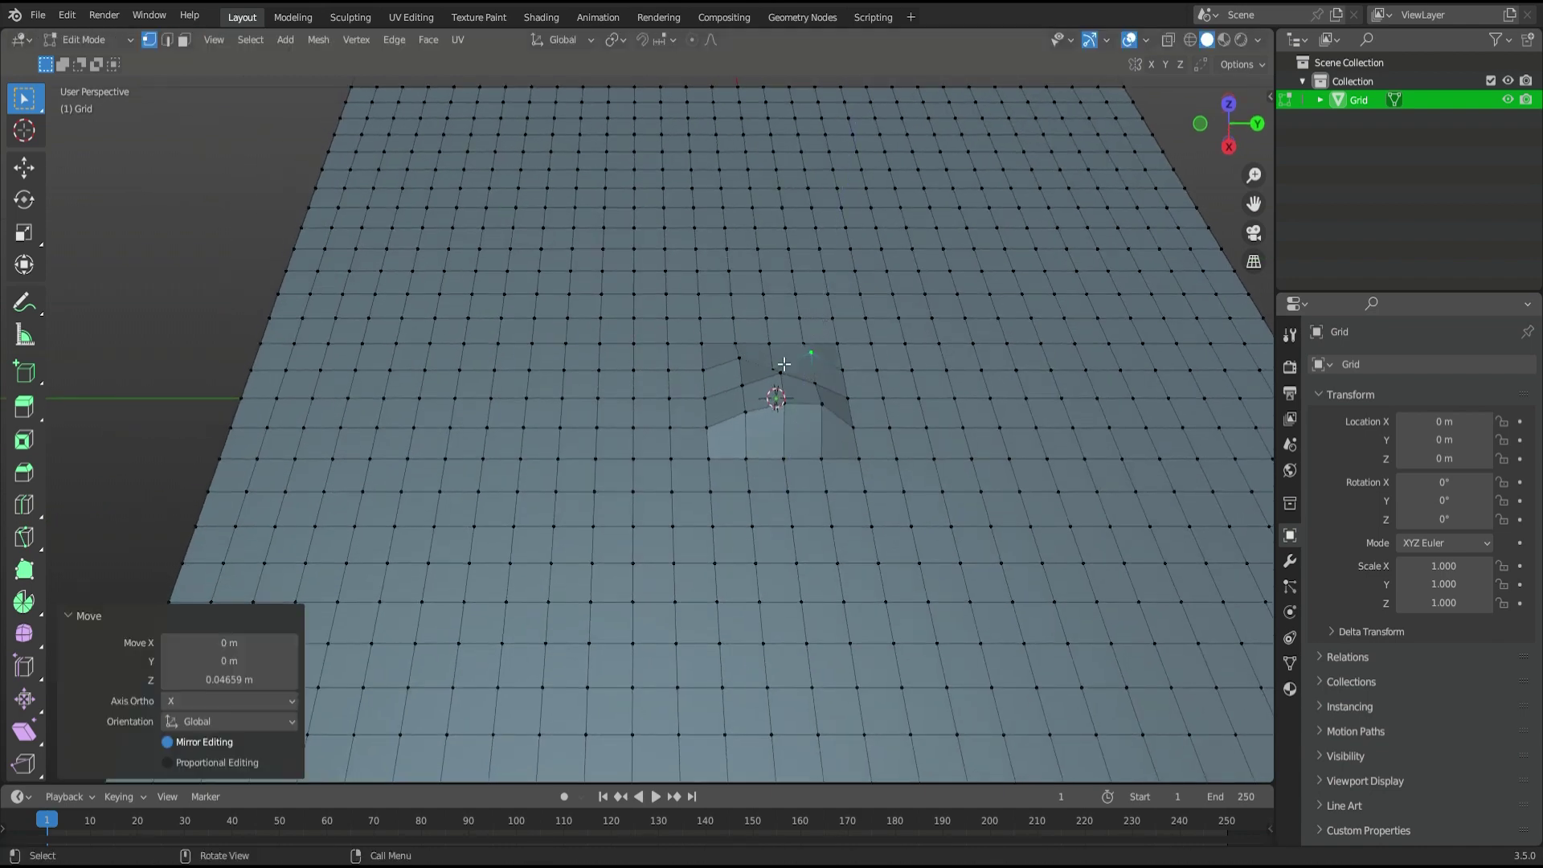
pyautogui.press('g')
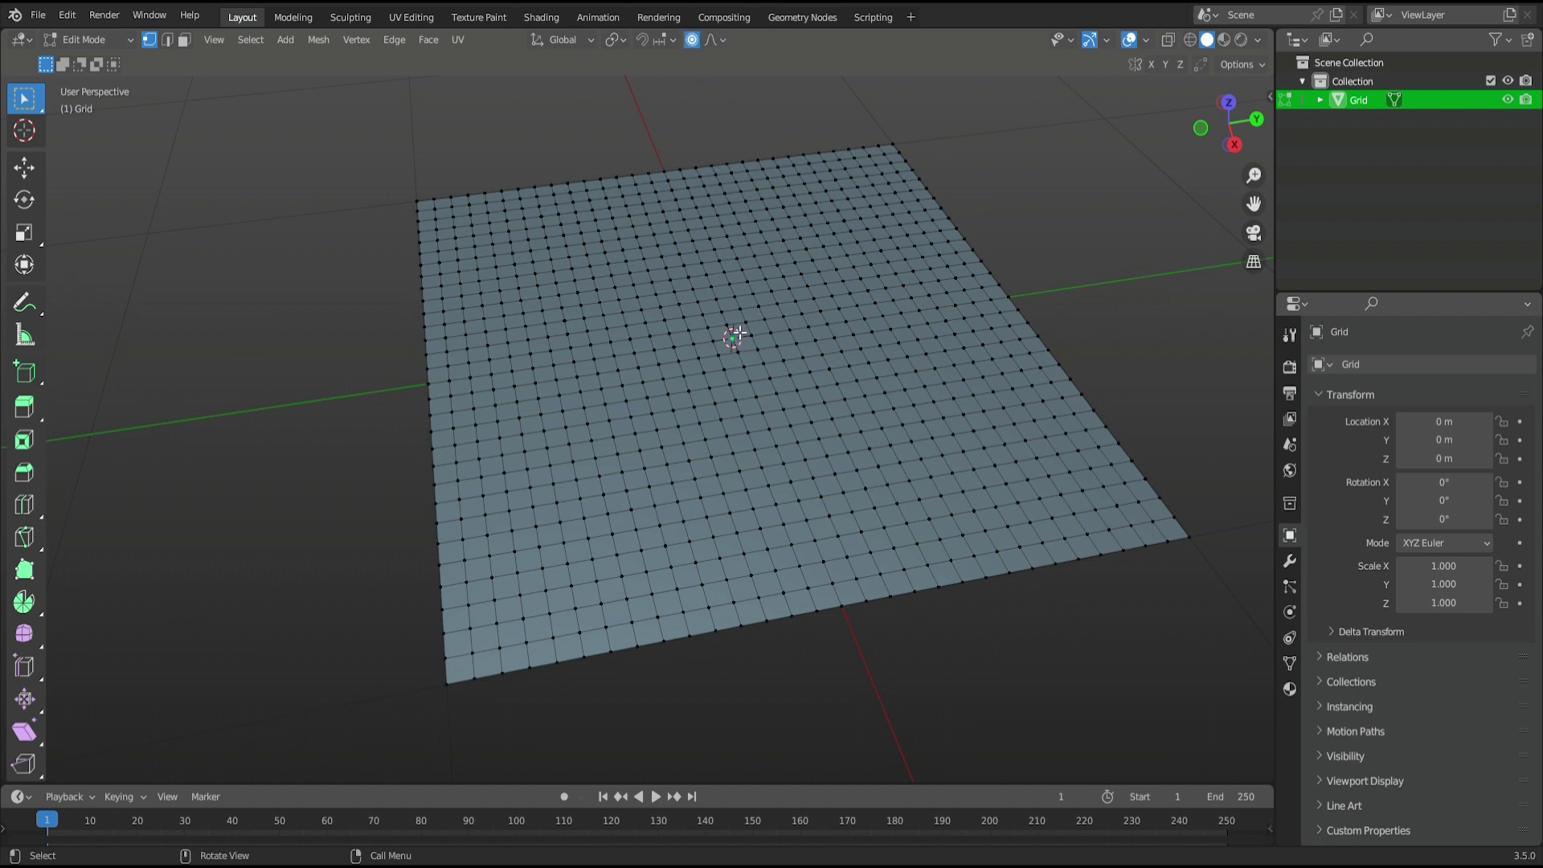
pyautogui.press('g')
pyautogui.press('z')
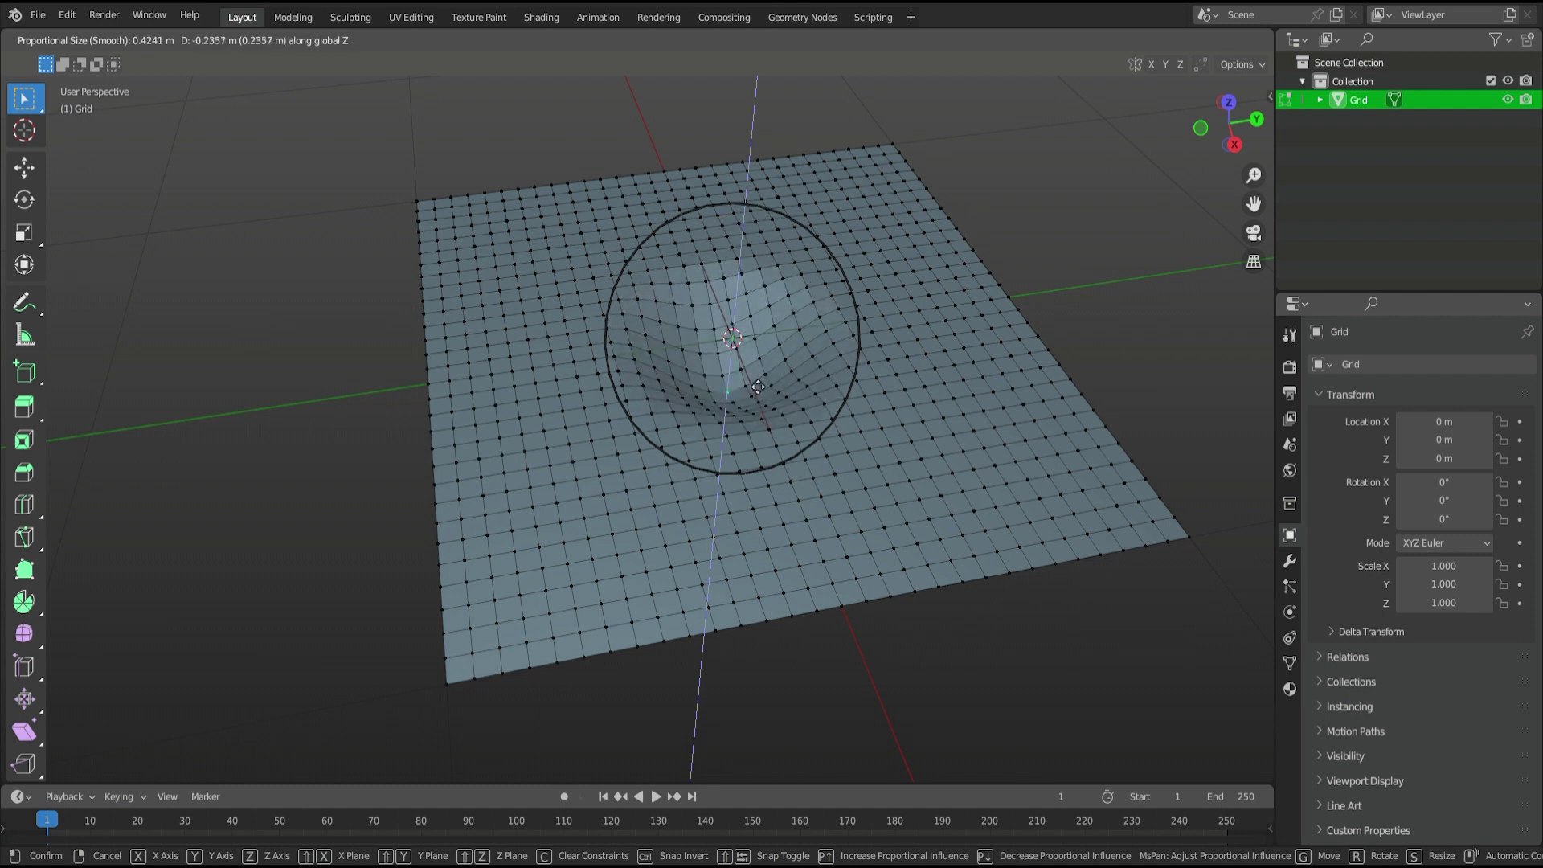
pyautogui.click(806, 257)
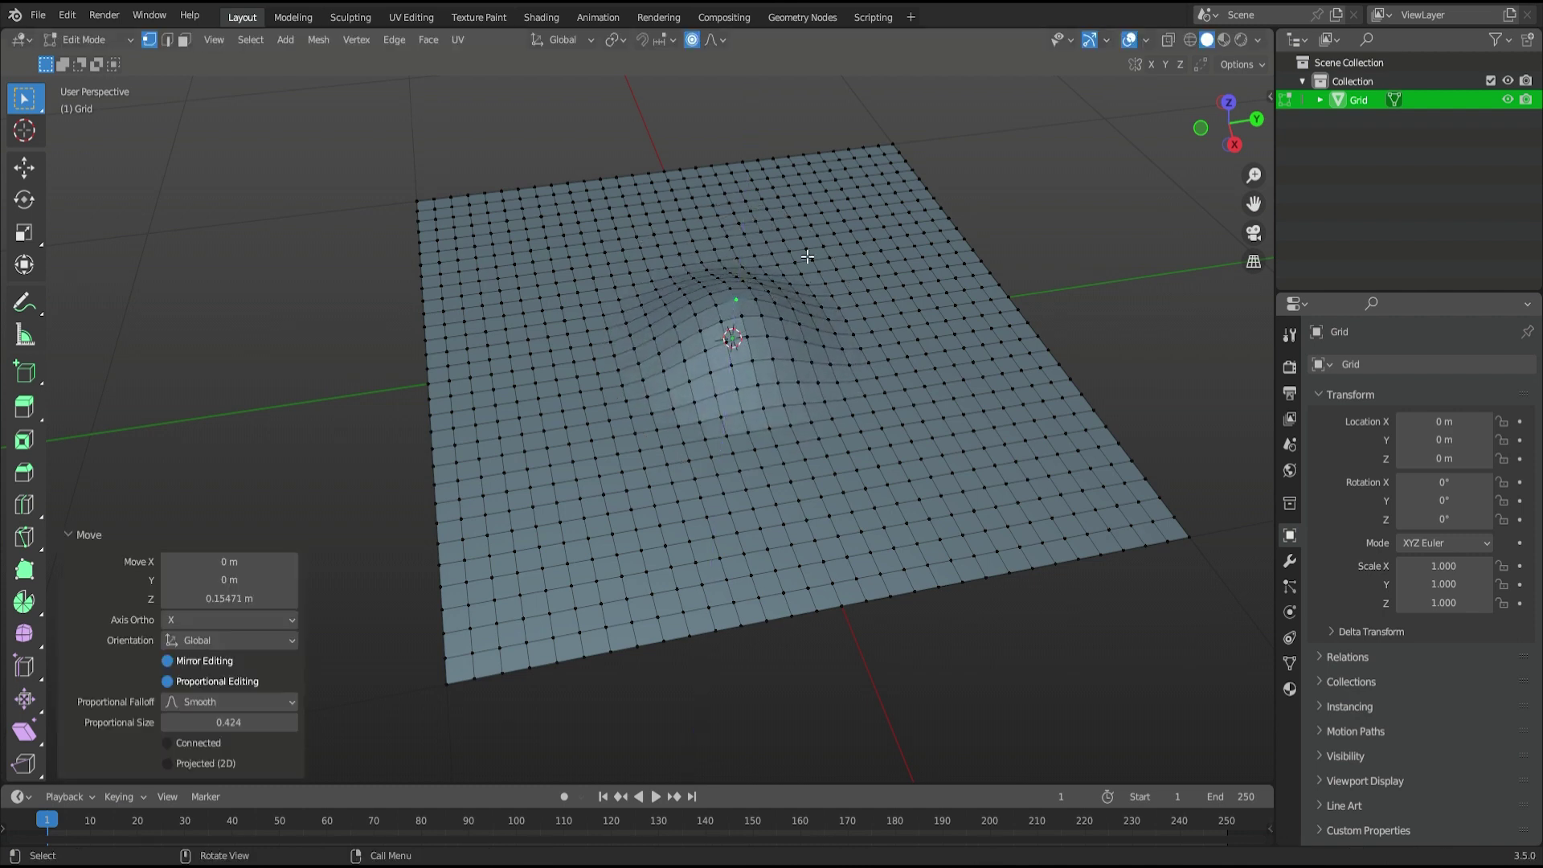
pyautogui.click(853, 210)
pyautogui.press('g')
pyautogui.press('z')
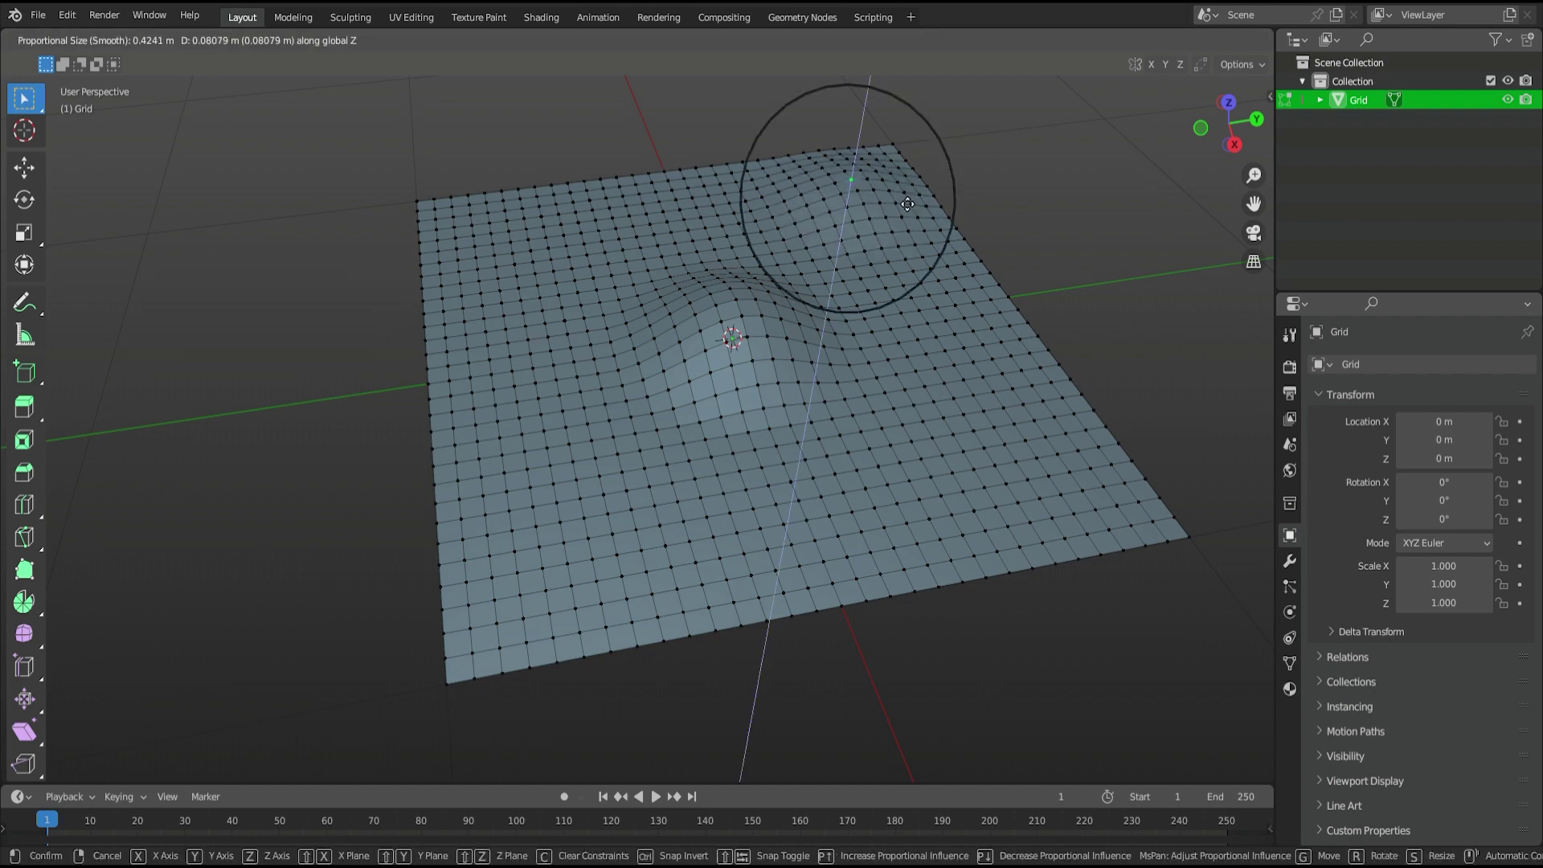
pyautogui.click(888, 207)
pyautogui.click(549, 266)
pyautogui.press('g')
pyautogui.press('z')
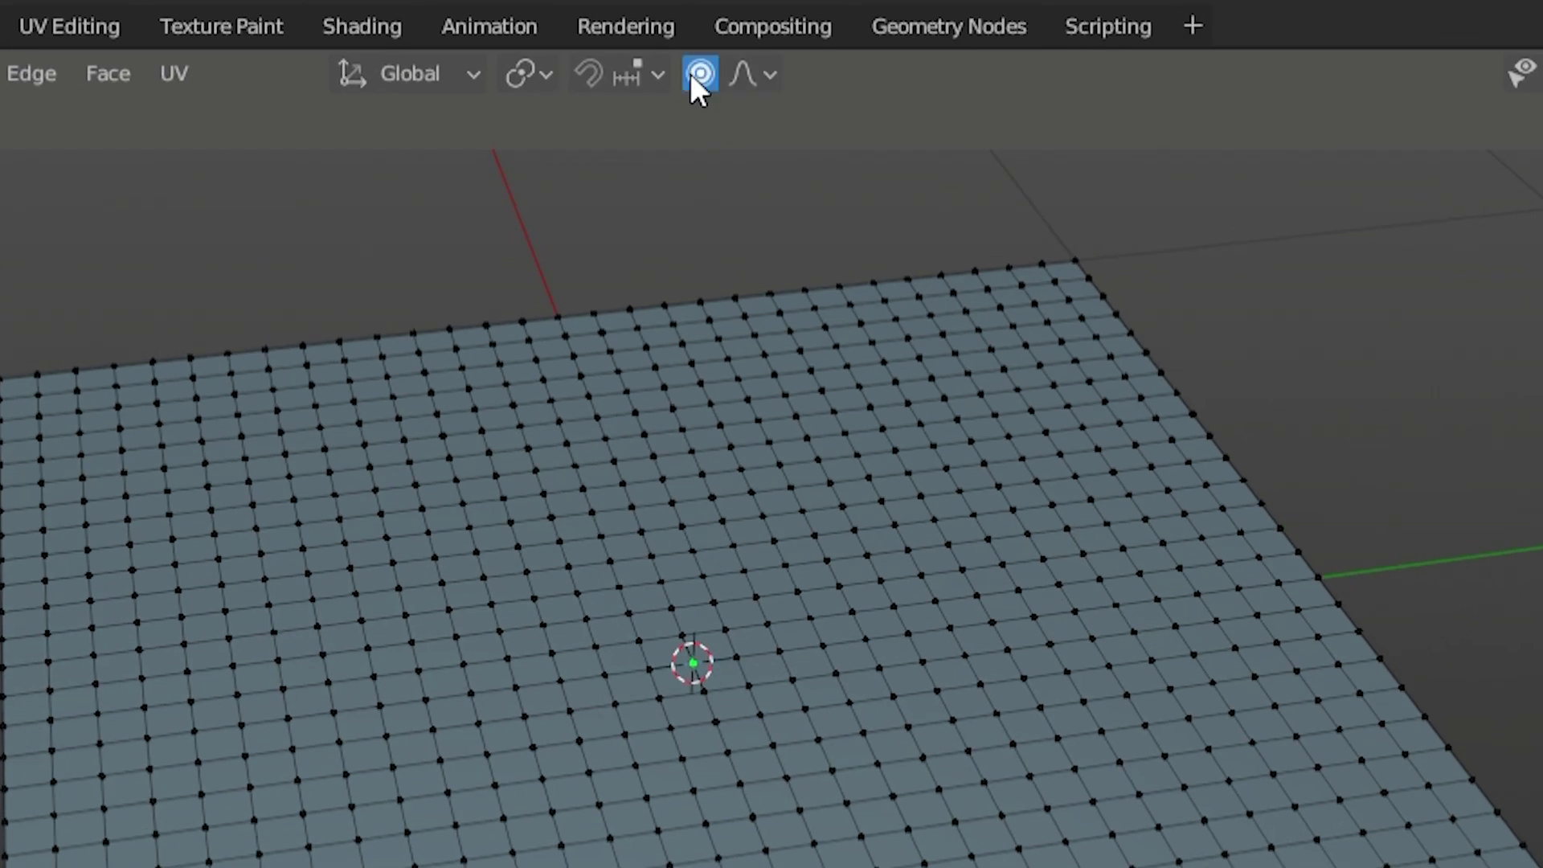
pyautogui.click(697, 79)
pyautogui.press('o')
pyautogui.press('z')
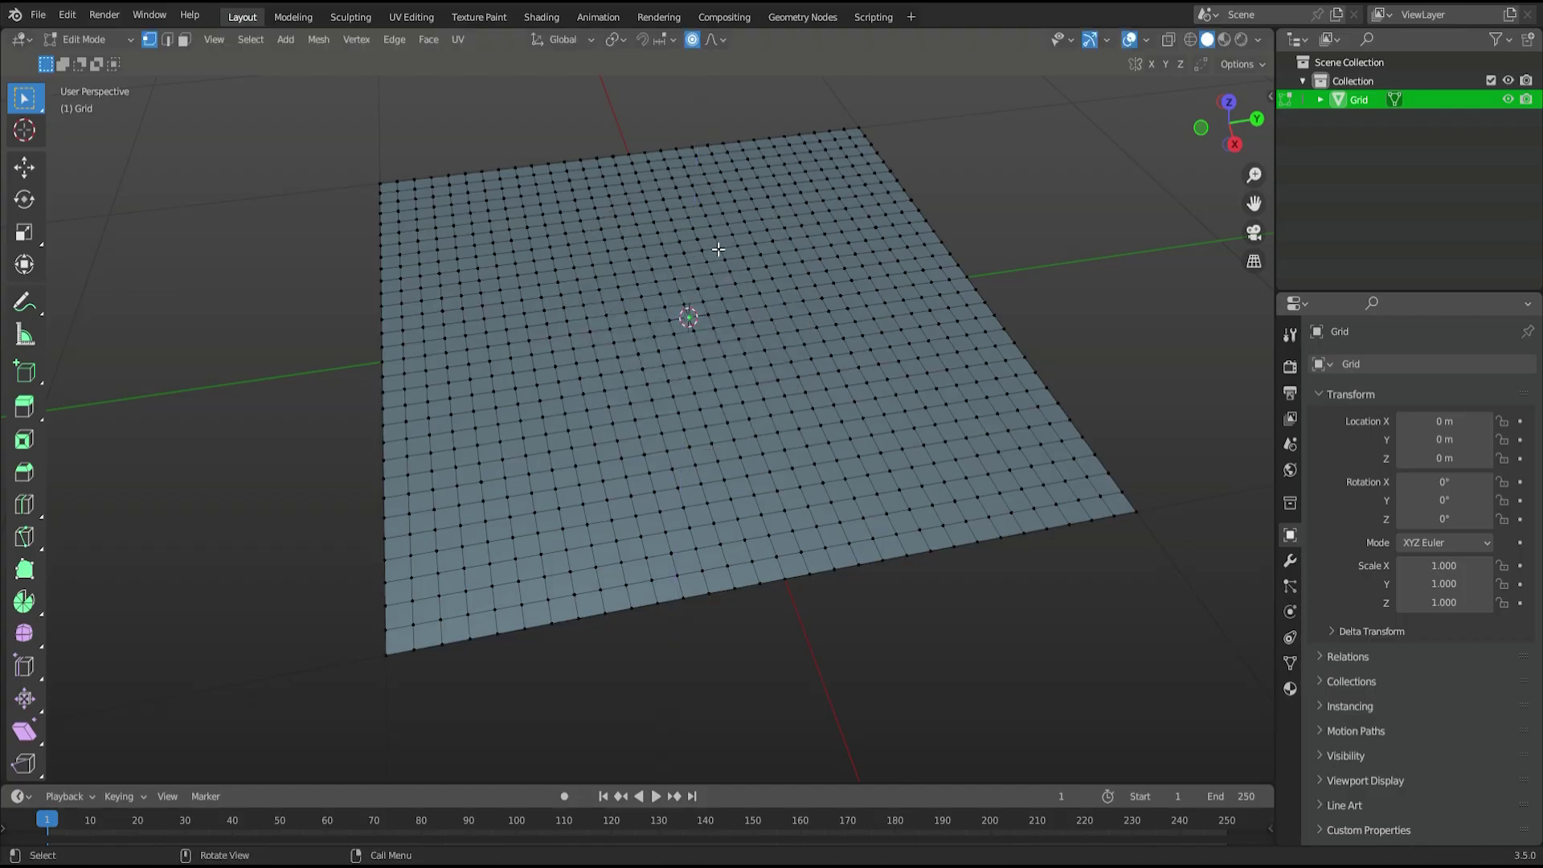
# Start a proportional move of the grid's centre vertex
pyautogui.press('g')
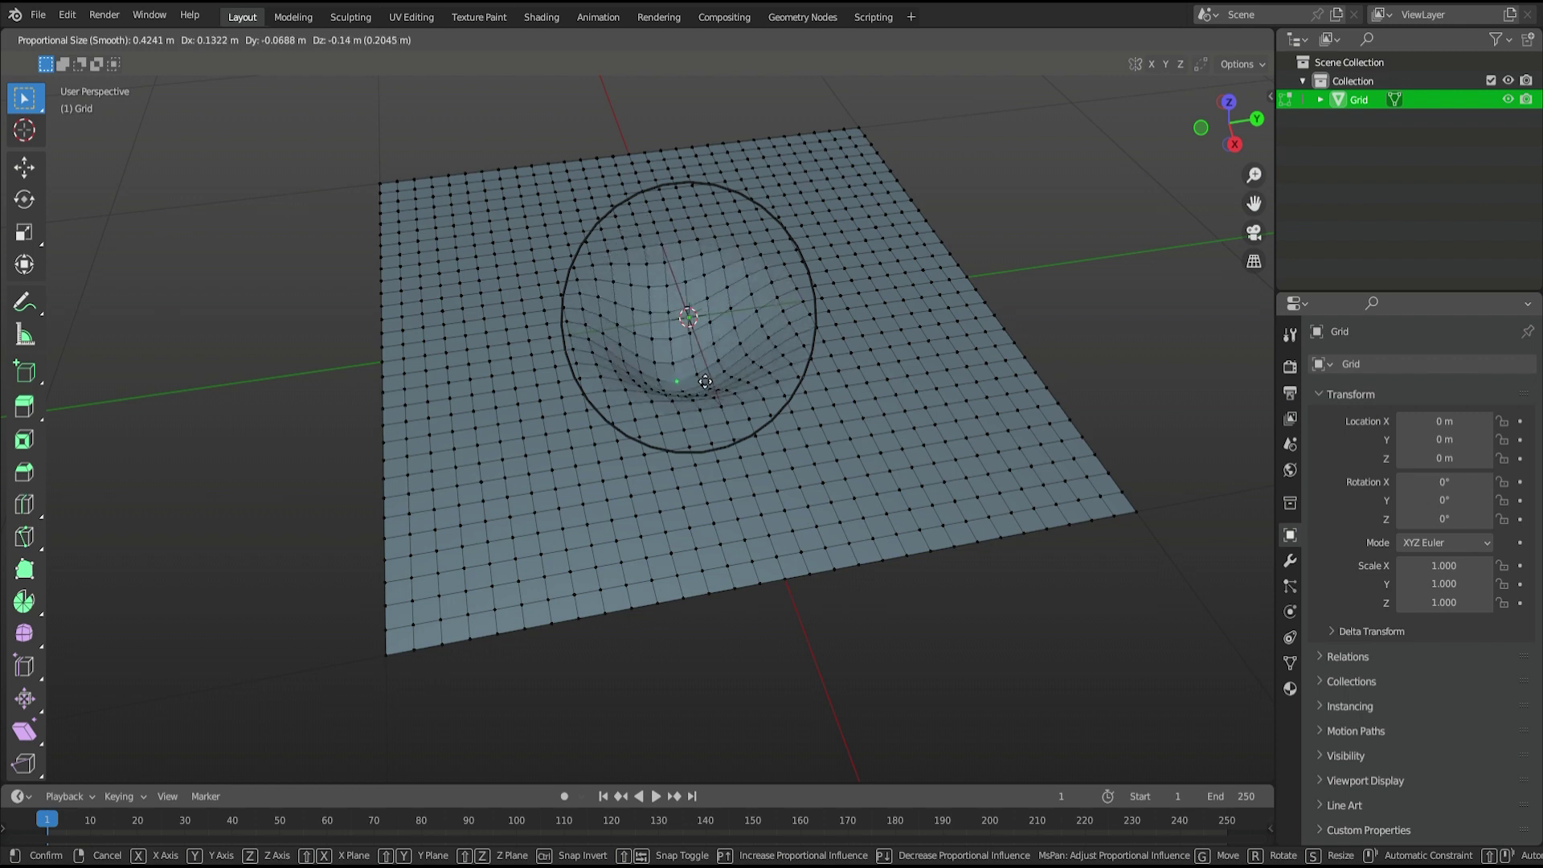
pyautogui.scroll(4, 736, 251)
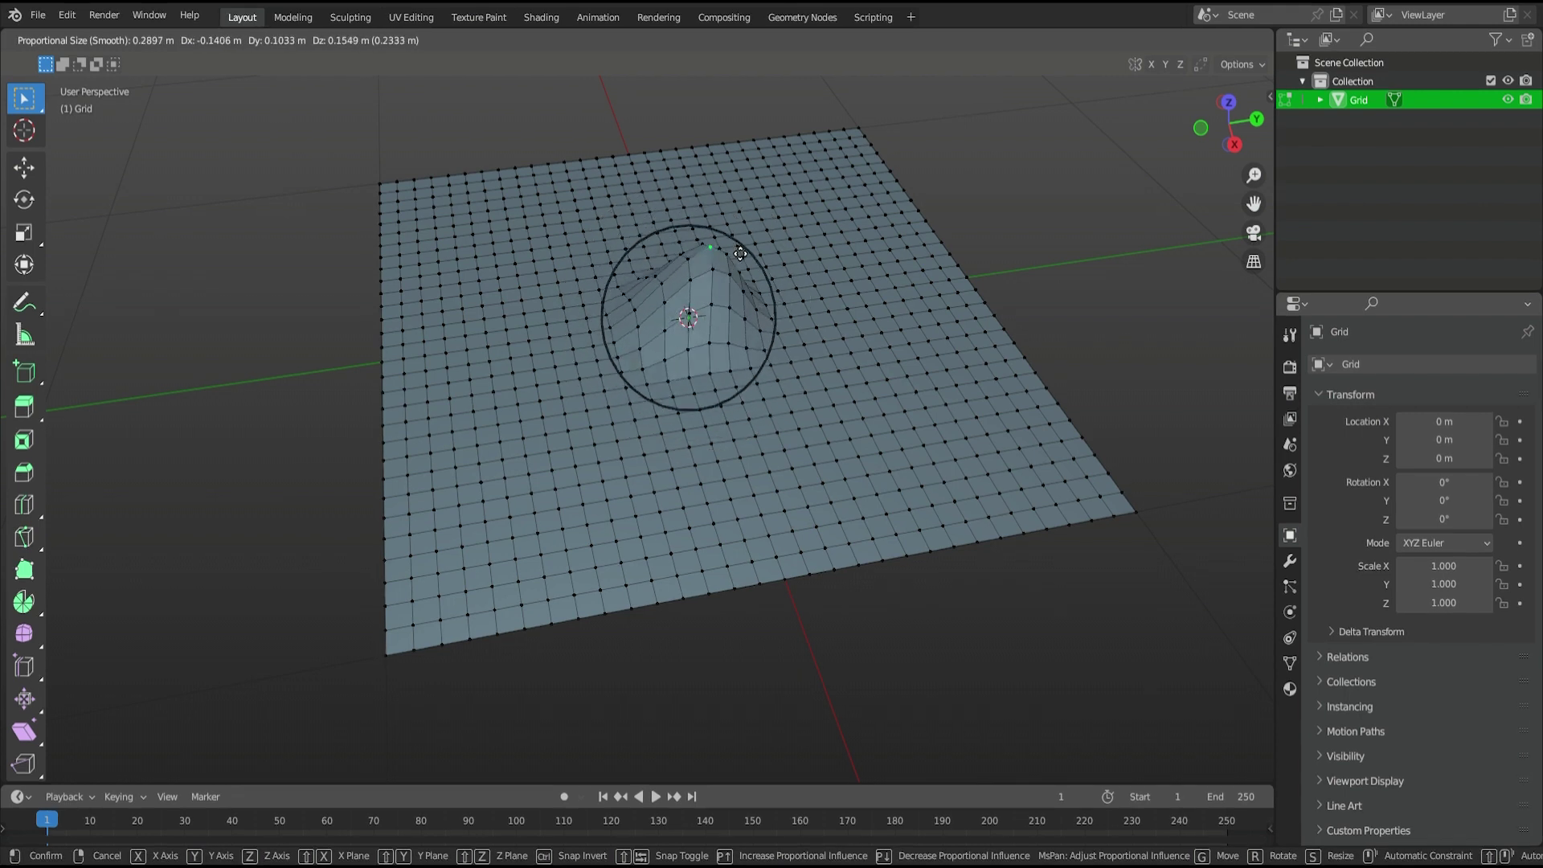
pyautogui.scroll(-10, 739, 248)
pyautogui.scroll(-7, 736, 229)
pyautogui.scroll(6, 731, 193)
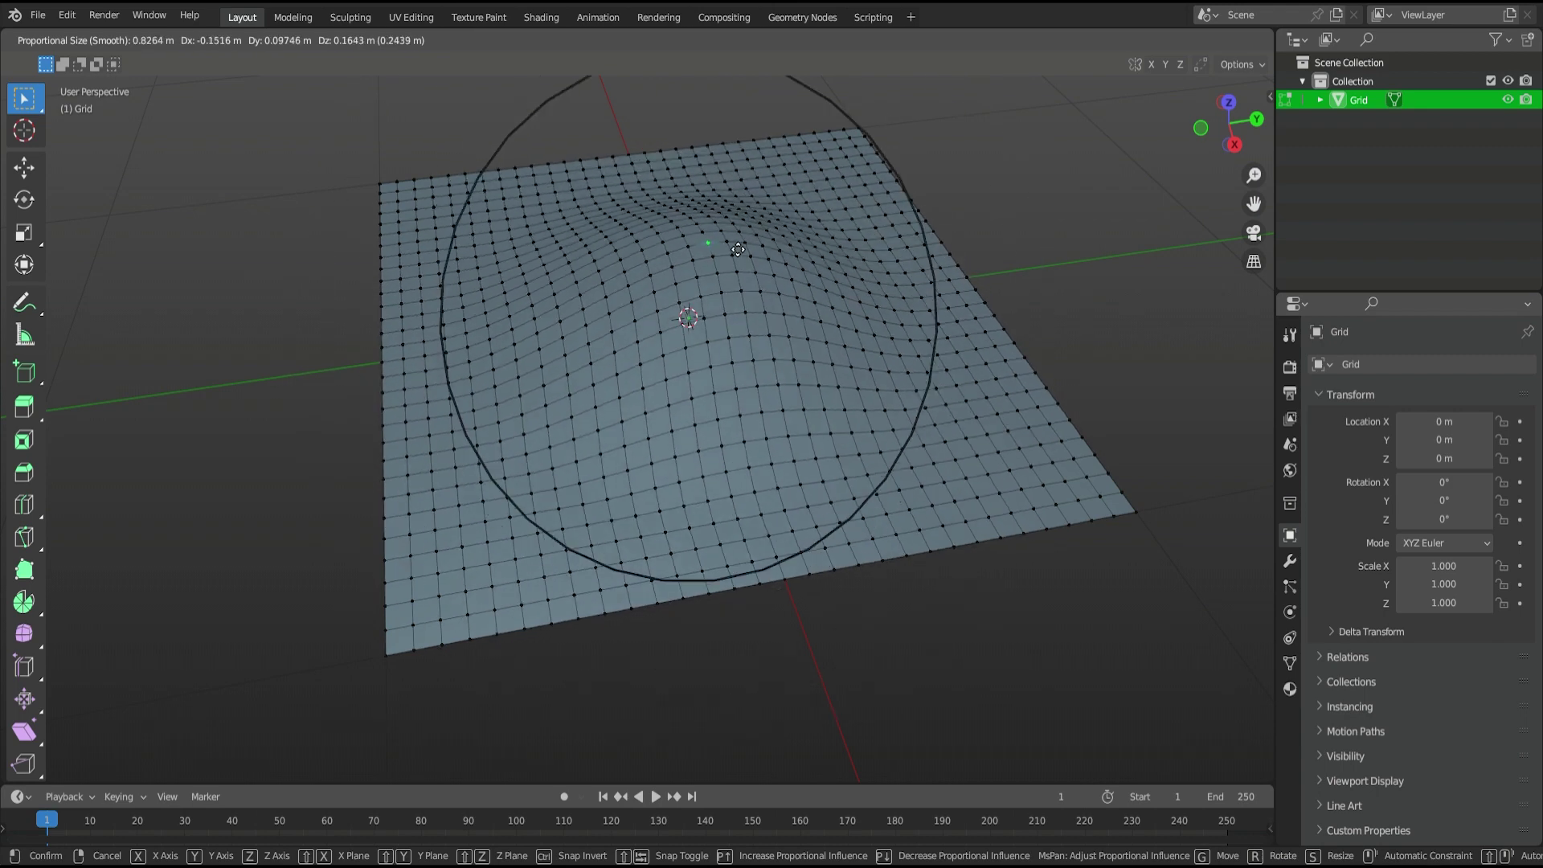
pyautogui.scroll(1, 728, 166)
pyautogui.scroll(-6, 727, 175)
pyautogui.scroll(11, 724, 198)
pyautogui.scroll(4, 720, 217)
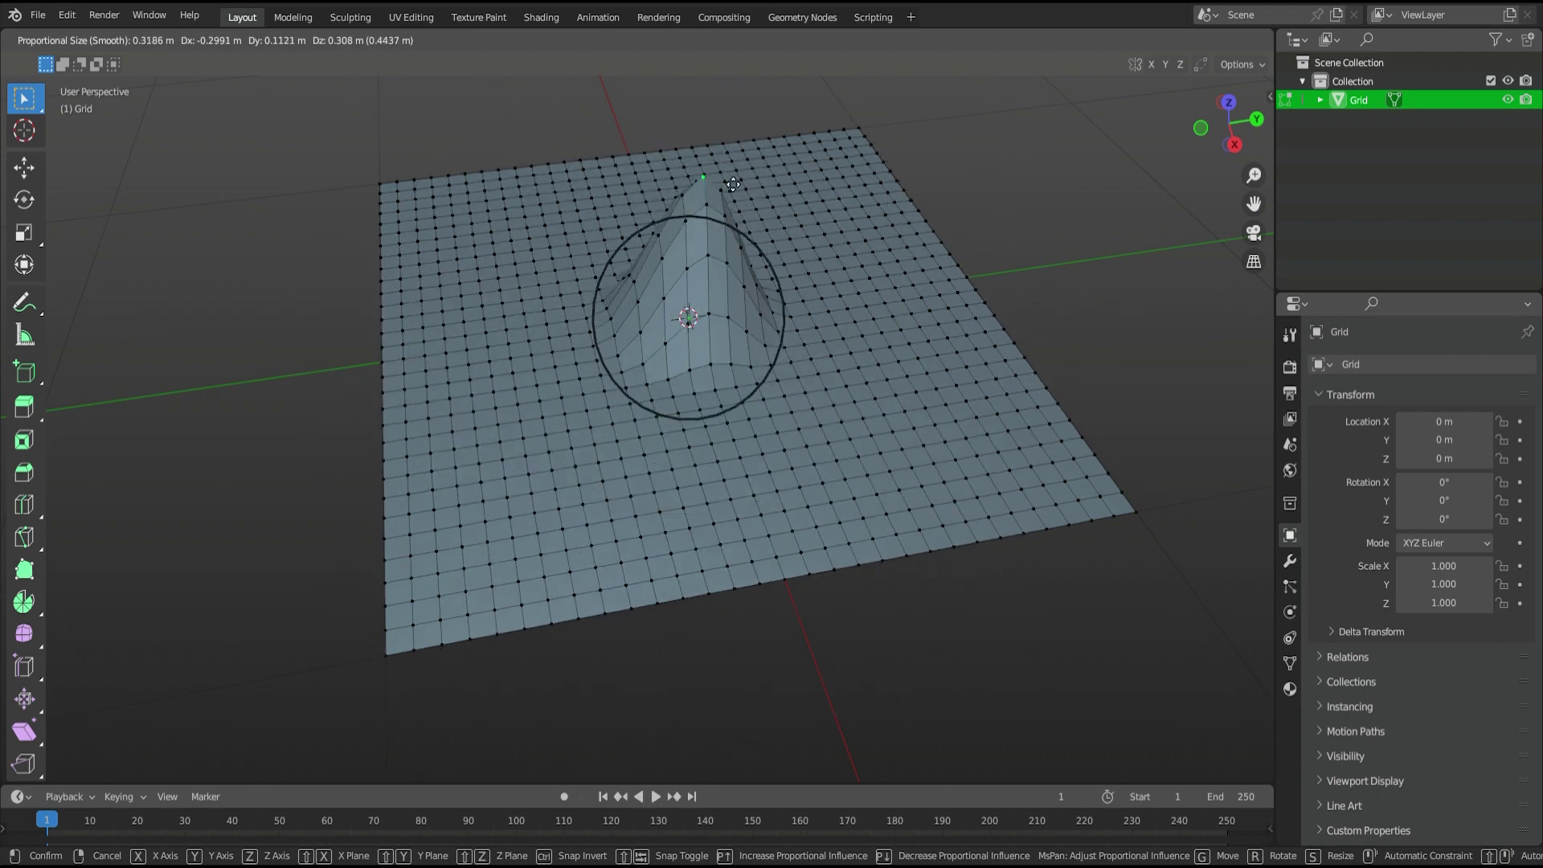
pyautogui.scroll(4, 718, 231)
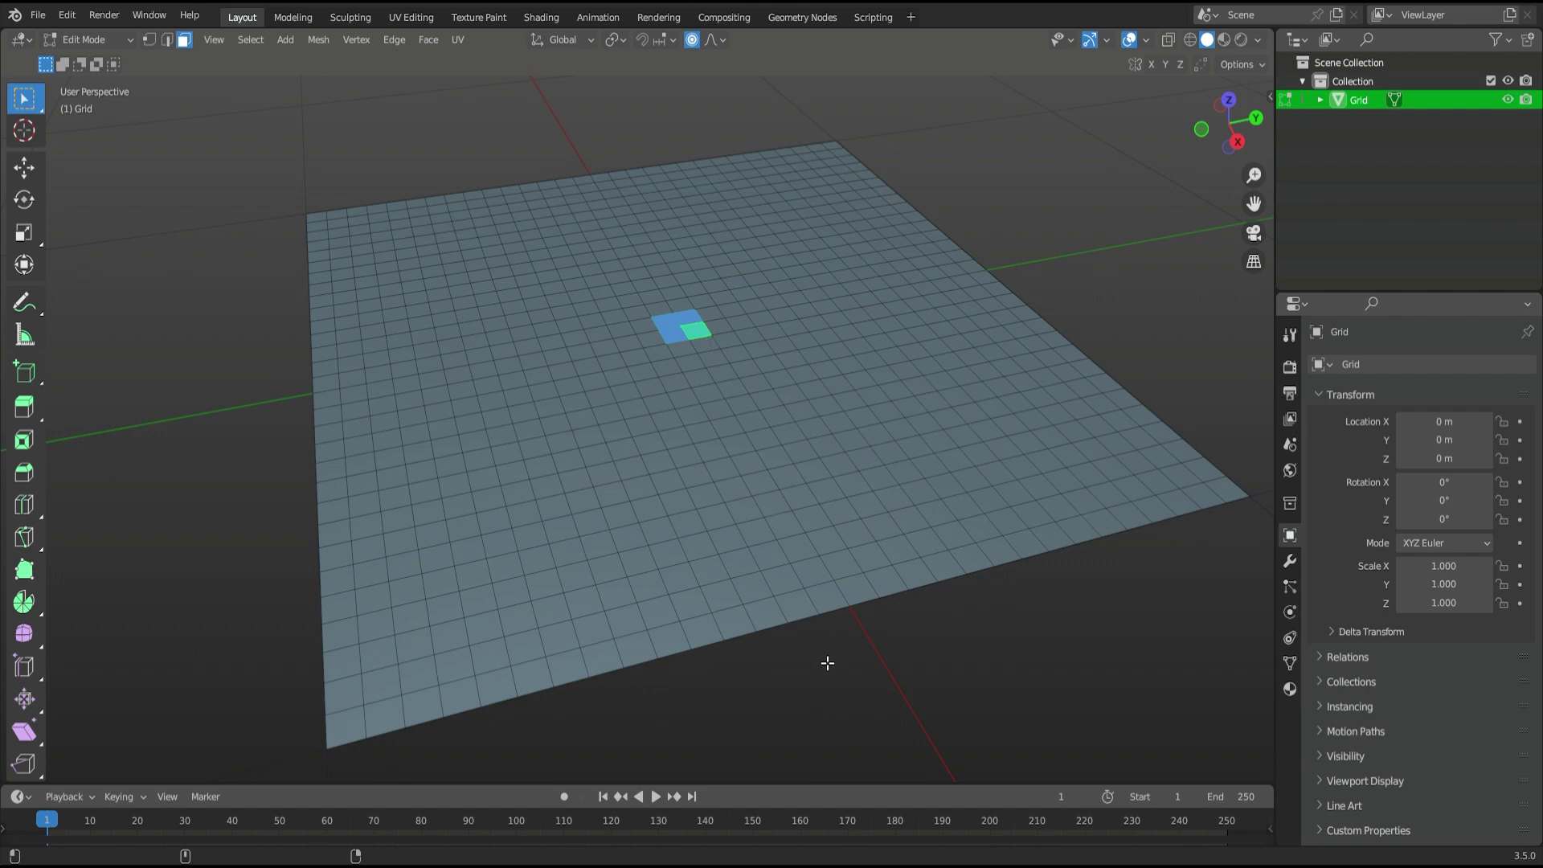
pyautogui.click(714, 39)
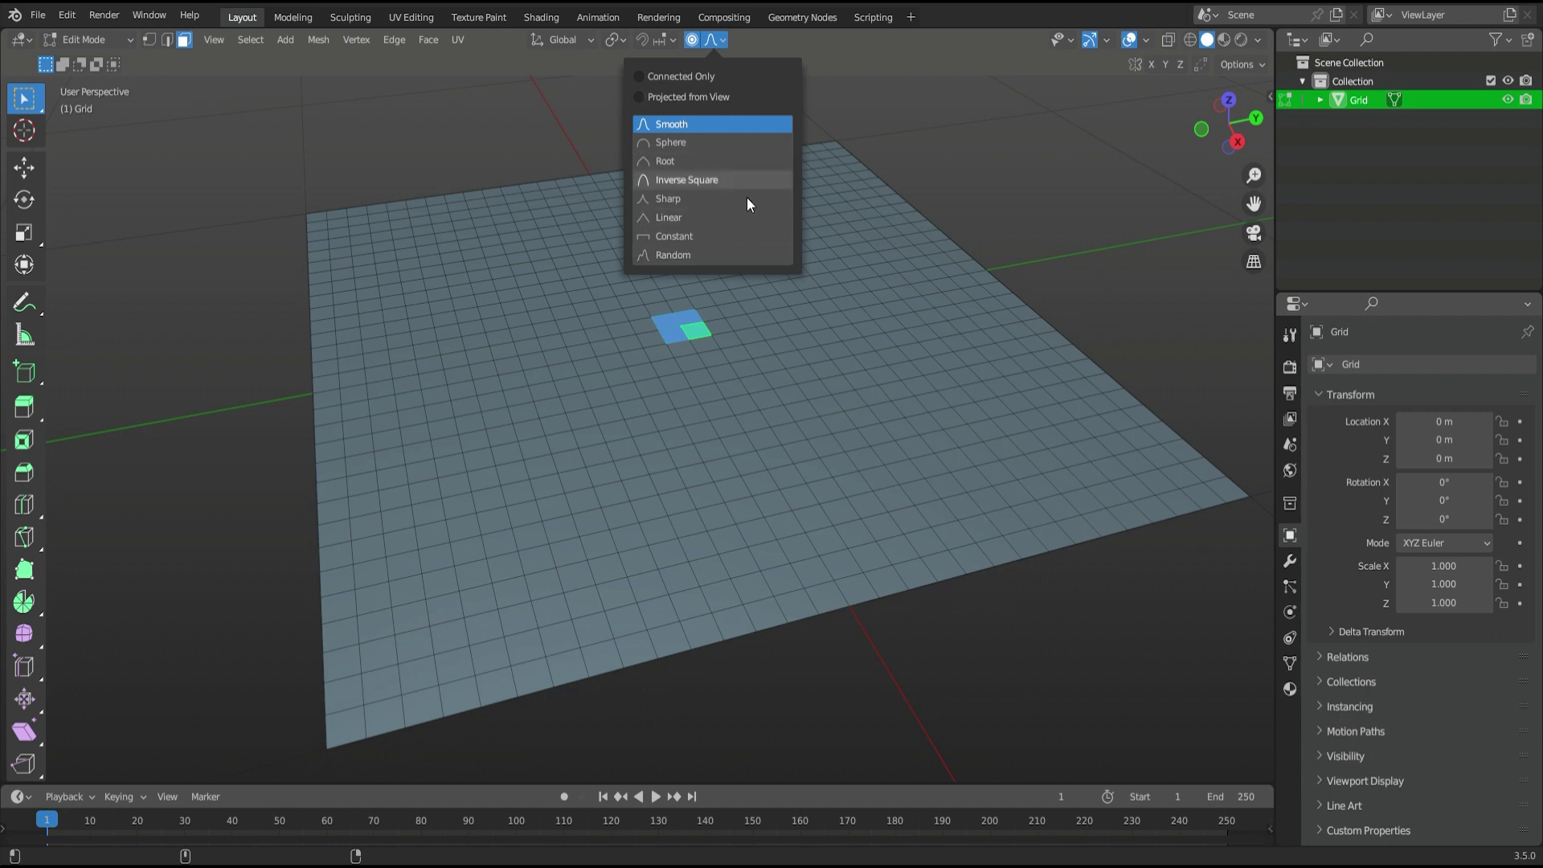
pyautogui.click(751, 124)
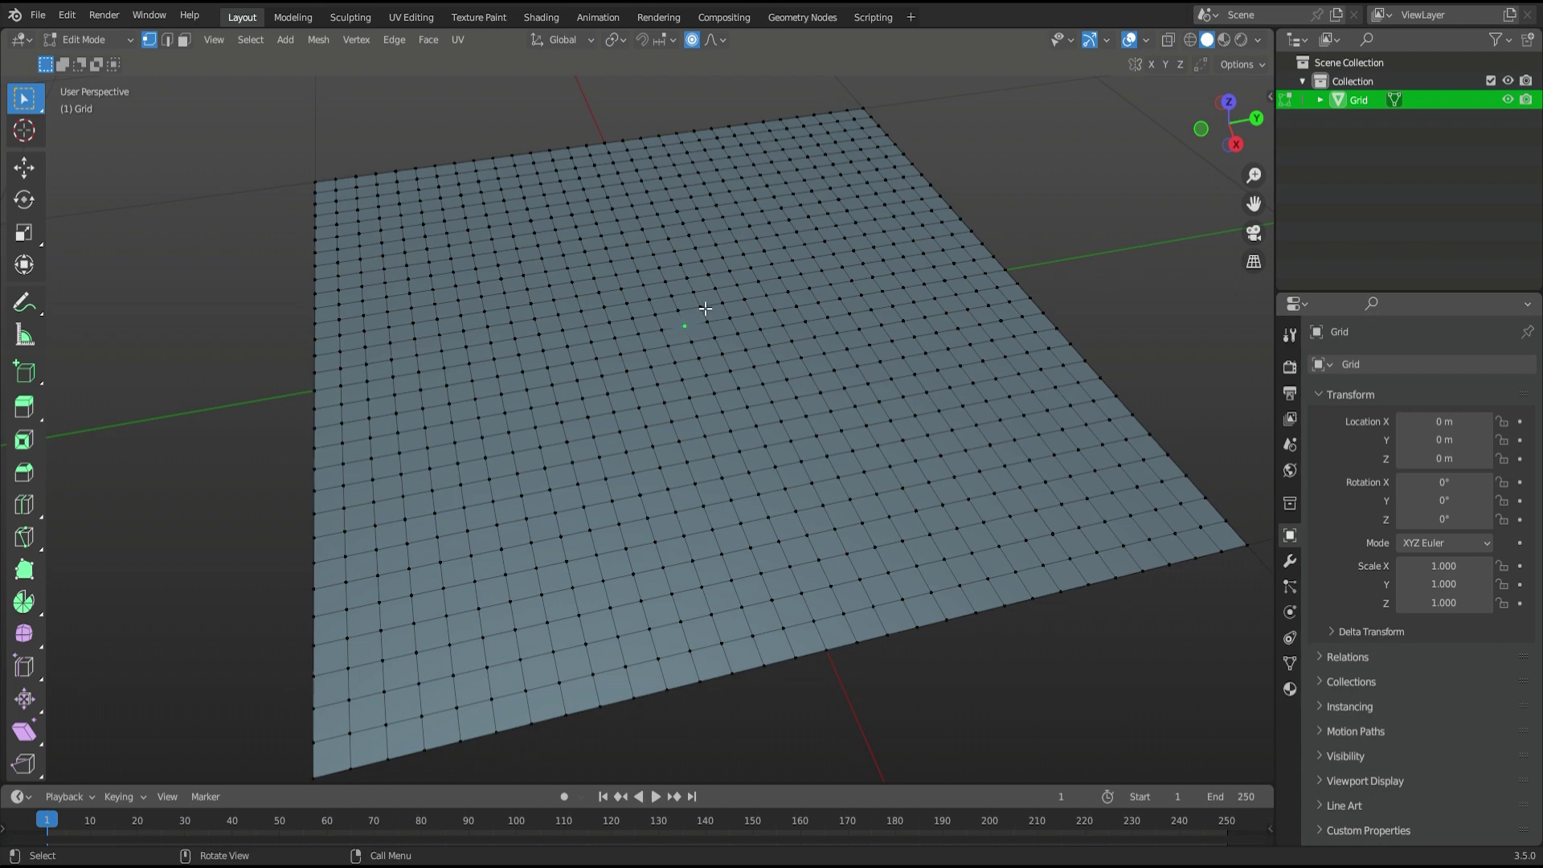
# Switch to Right view and start raising the centre vertex proportionally along Z
pyautogui.press('KP_3')
pyautogui.keyDown('shift'); pyautogui.moveTo(703, 310); pyautogui.dragTo(700, 555, button='middle'); pyautogui.keyUp('shift')
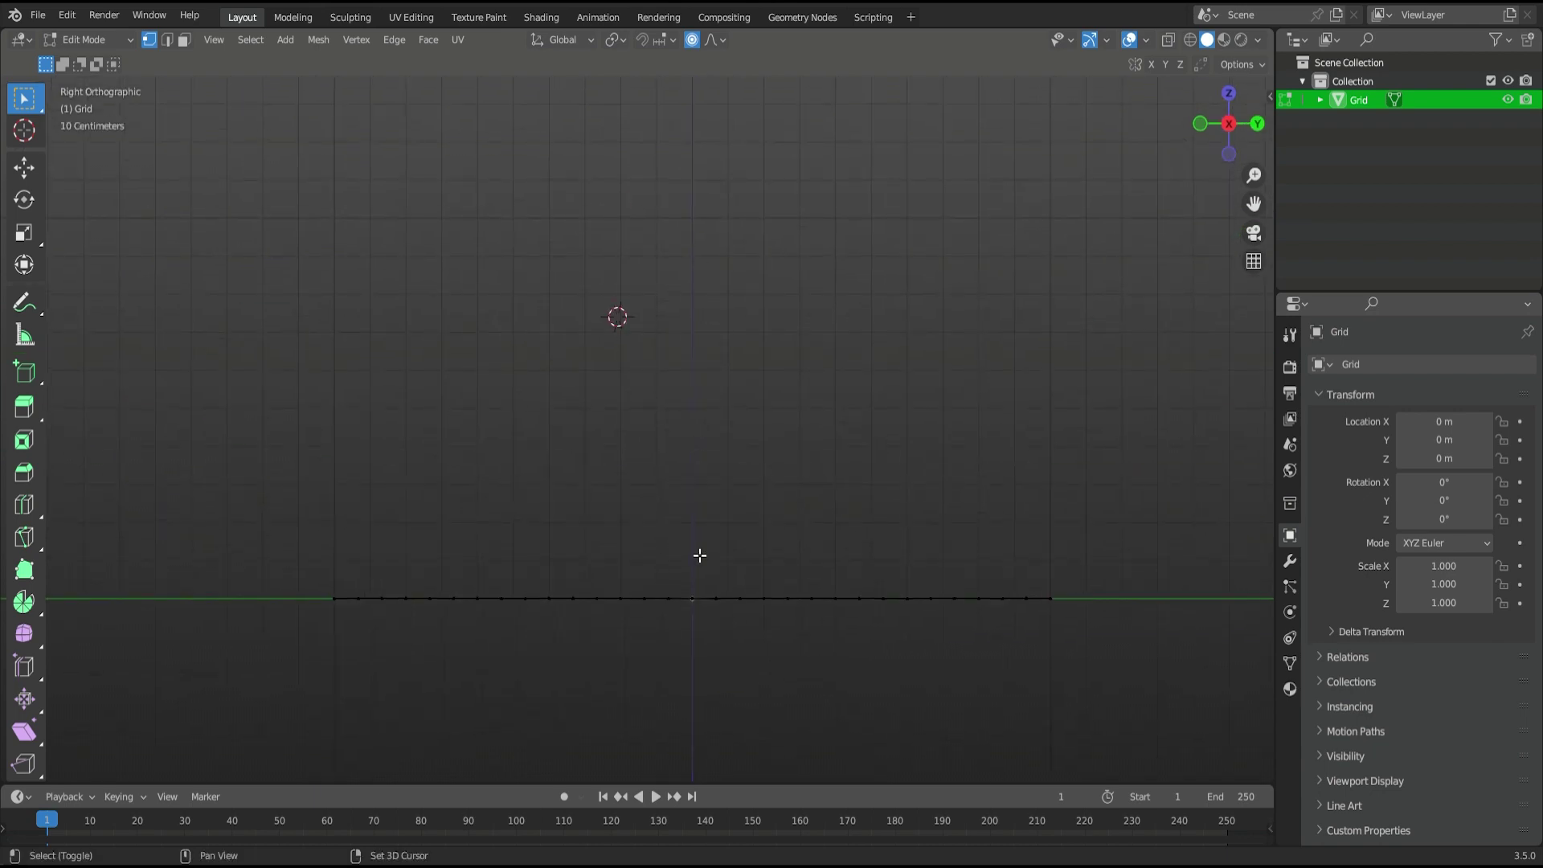
pyautogui.press('g')
pyautogui.press('z')
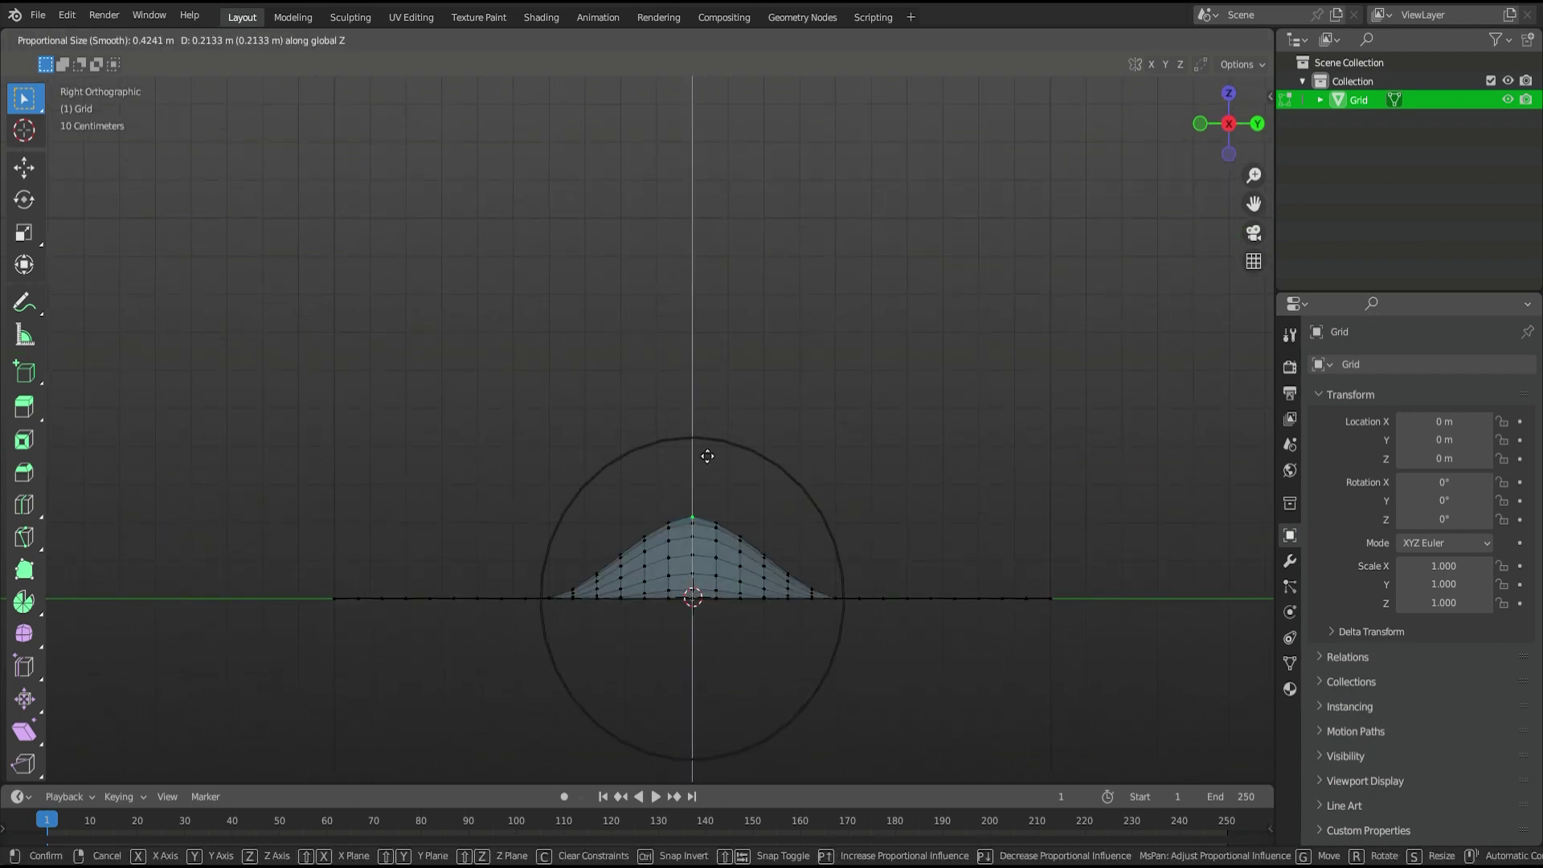
pyautogui.scroll(-3, 706, 448)
pyautogui.scroll(-5, 706, 449)
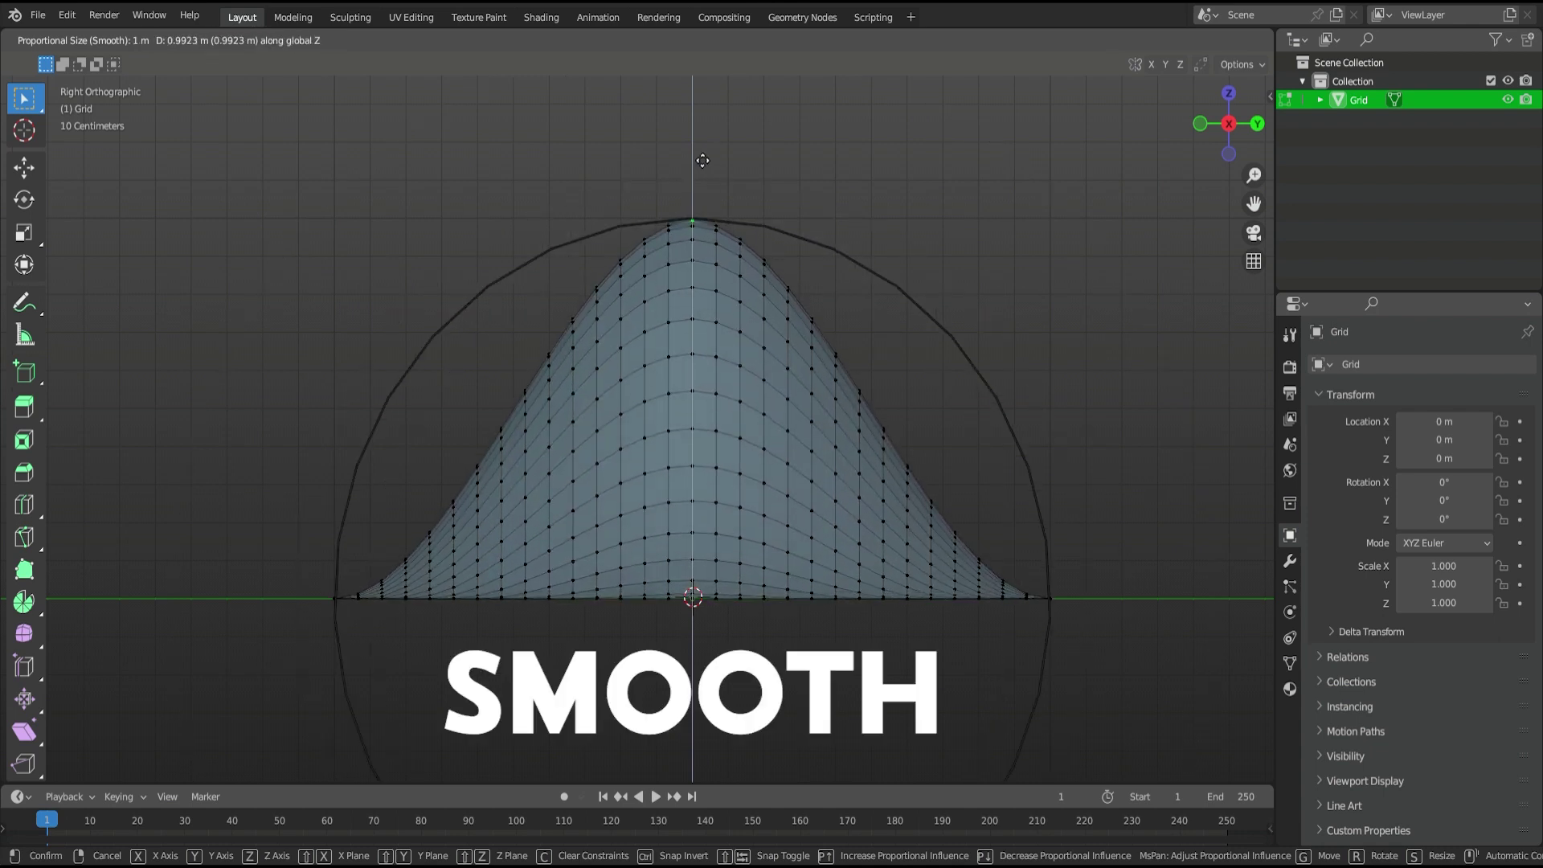
# Cycle the bump through Sphere, Linear, Constant and Inverse Square falloffs, then cancel
pyautogui.hotkey('shift', 'o')
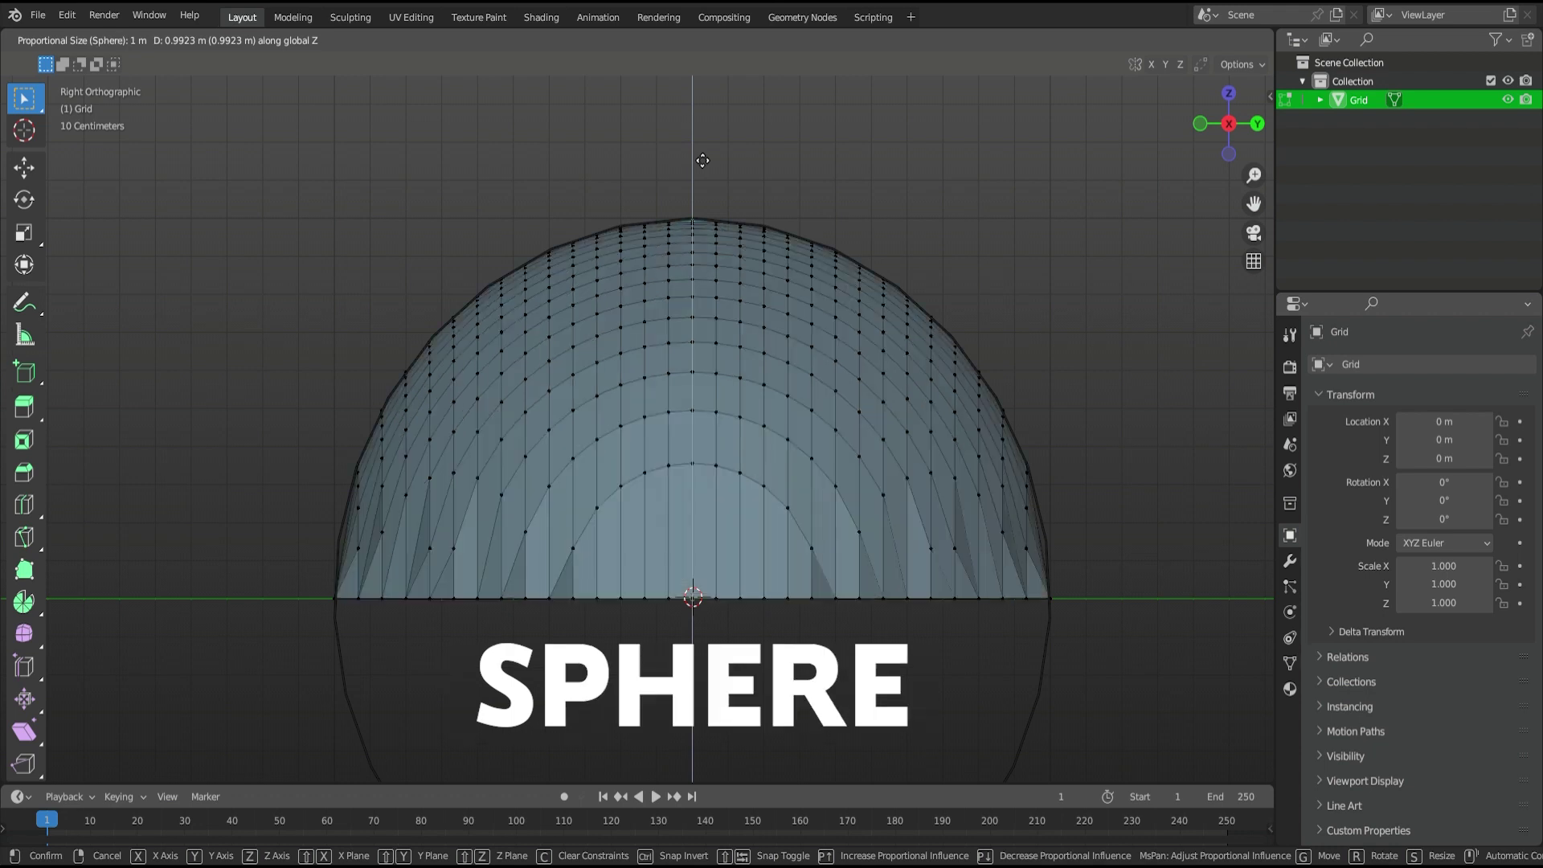
pyautogui.hotkey('shift', 'o')
pyautogui.hotkey('shift', 'o')
pyautogui.hotkey('shift', 'o')
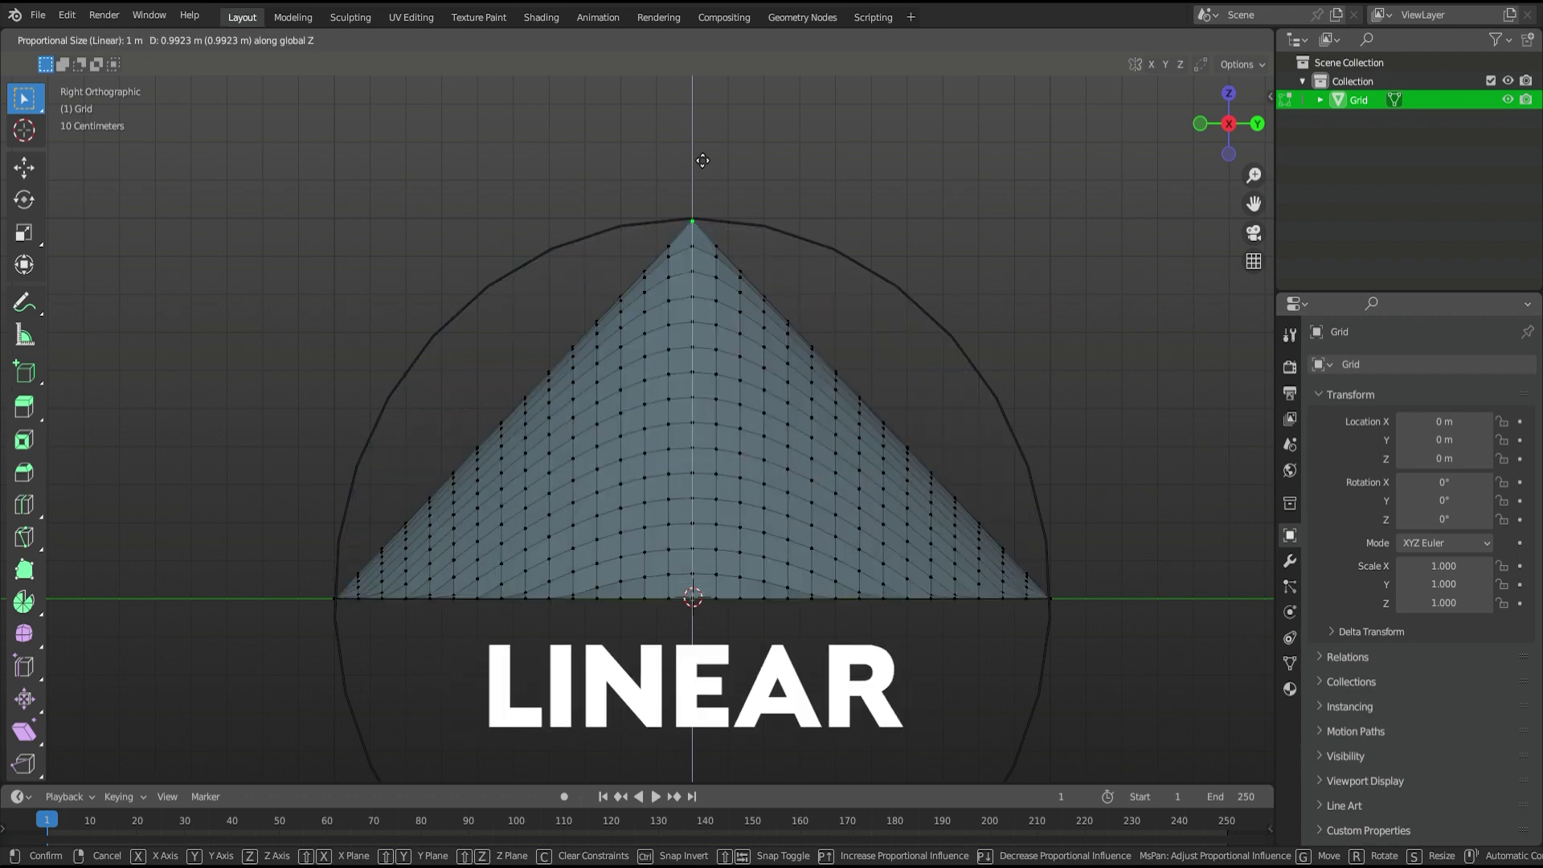
pyautogui.hotkey('shift', 'o')
pyautogui.hotkey('shift', 'o')
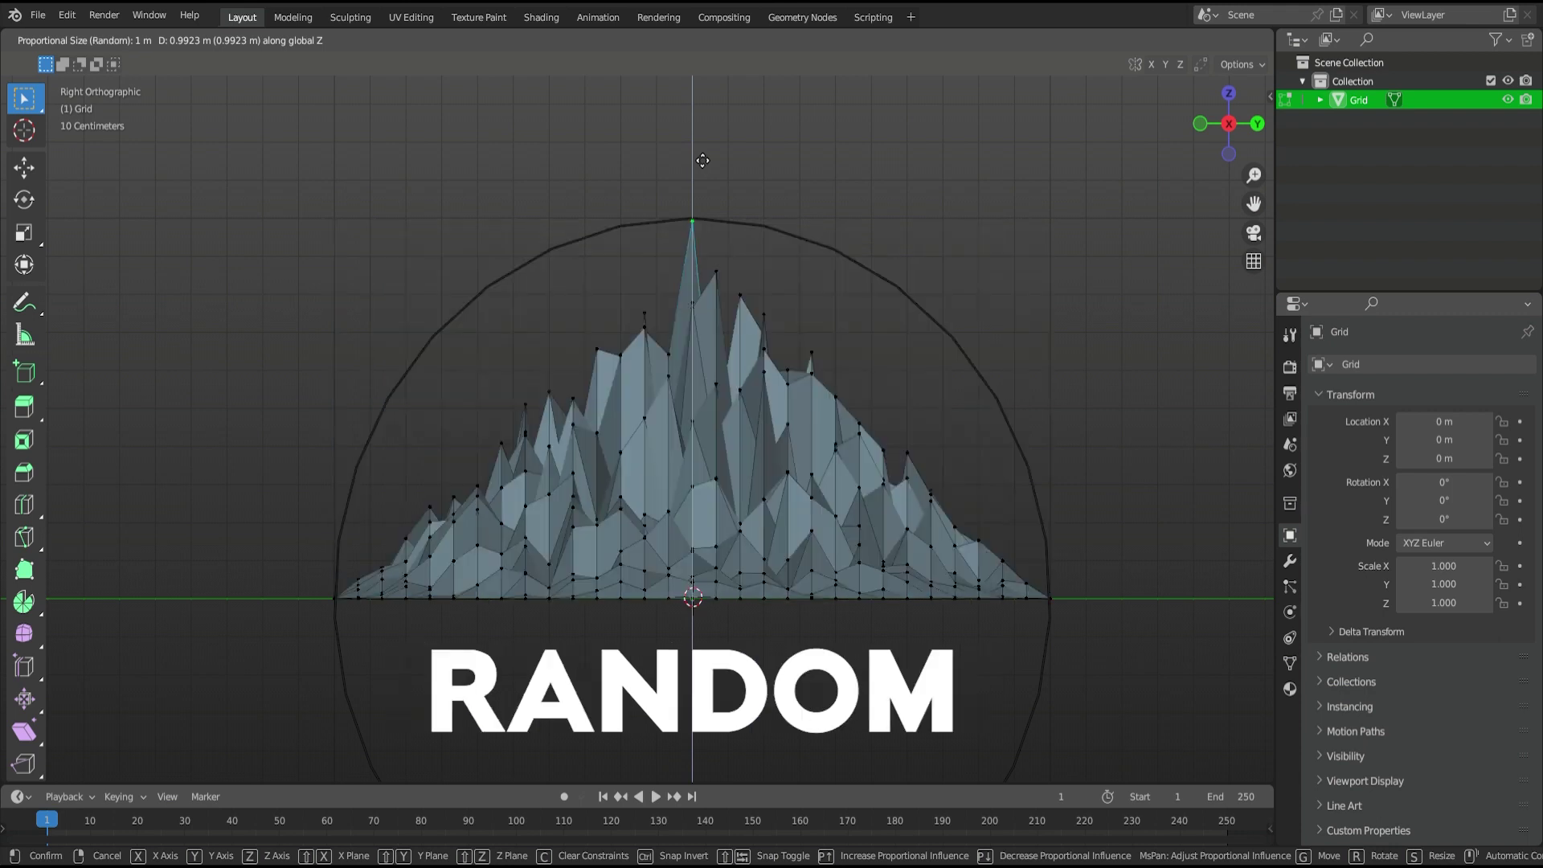
pyautogui.hotkey('shift', 'o')
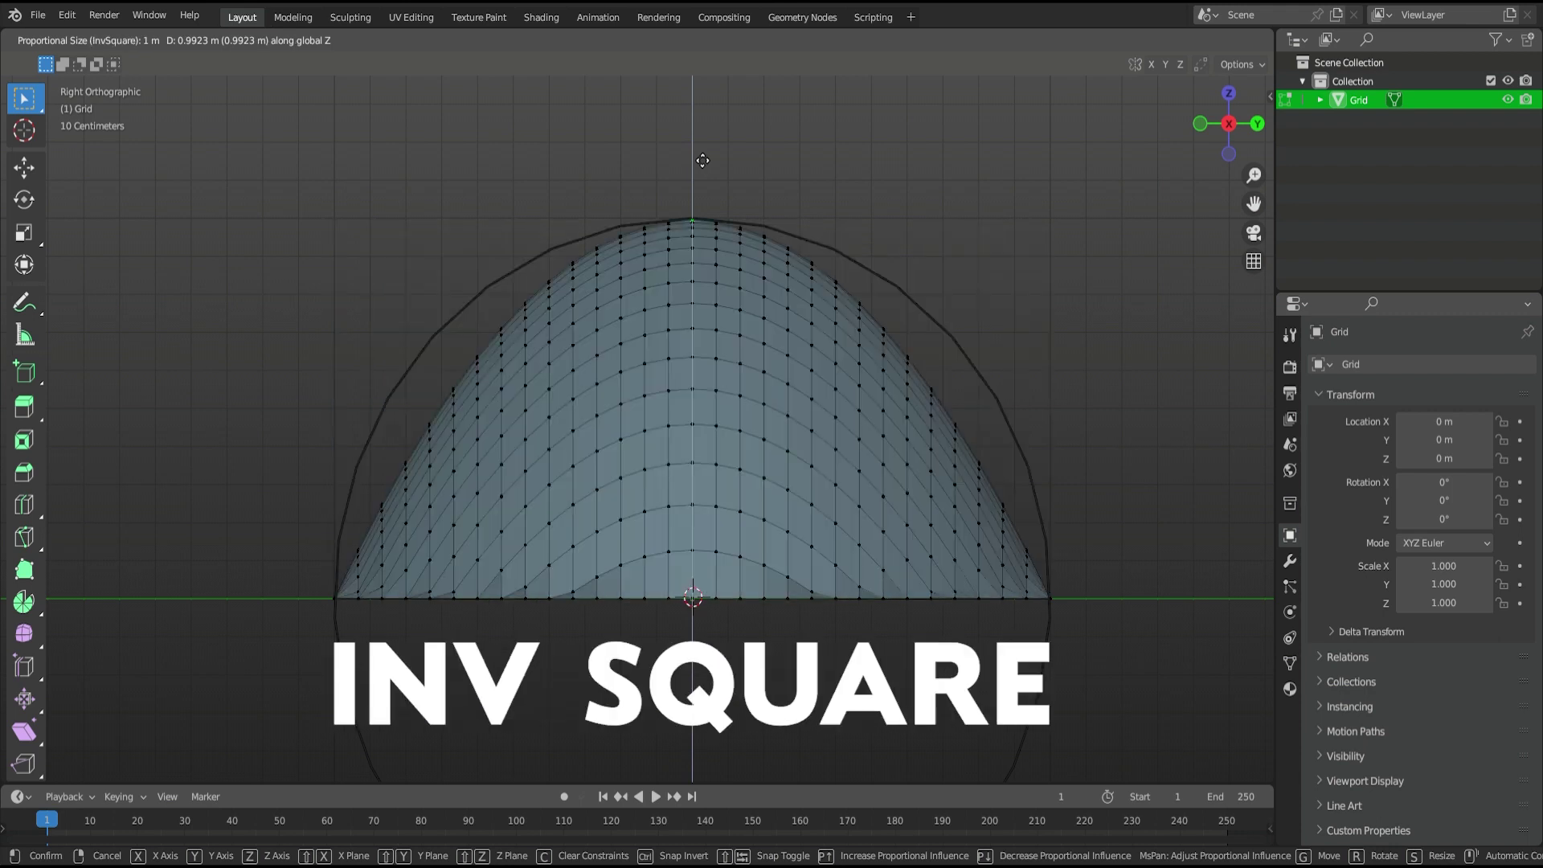
pyautogui.hotkey('shift', 'o')
pyautogui.press('Escape')
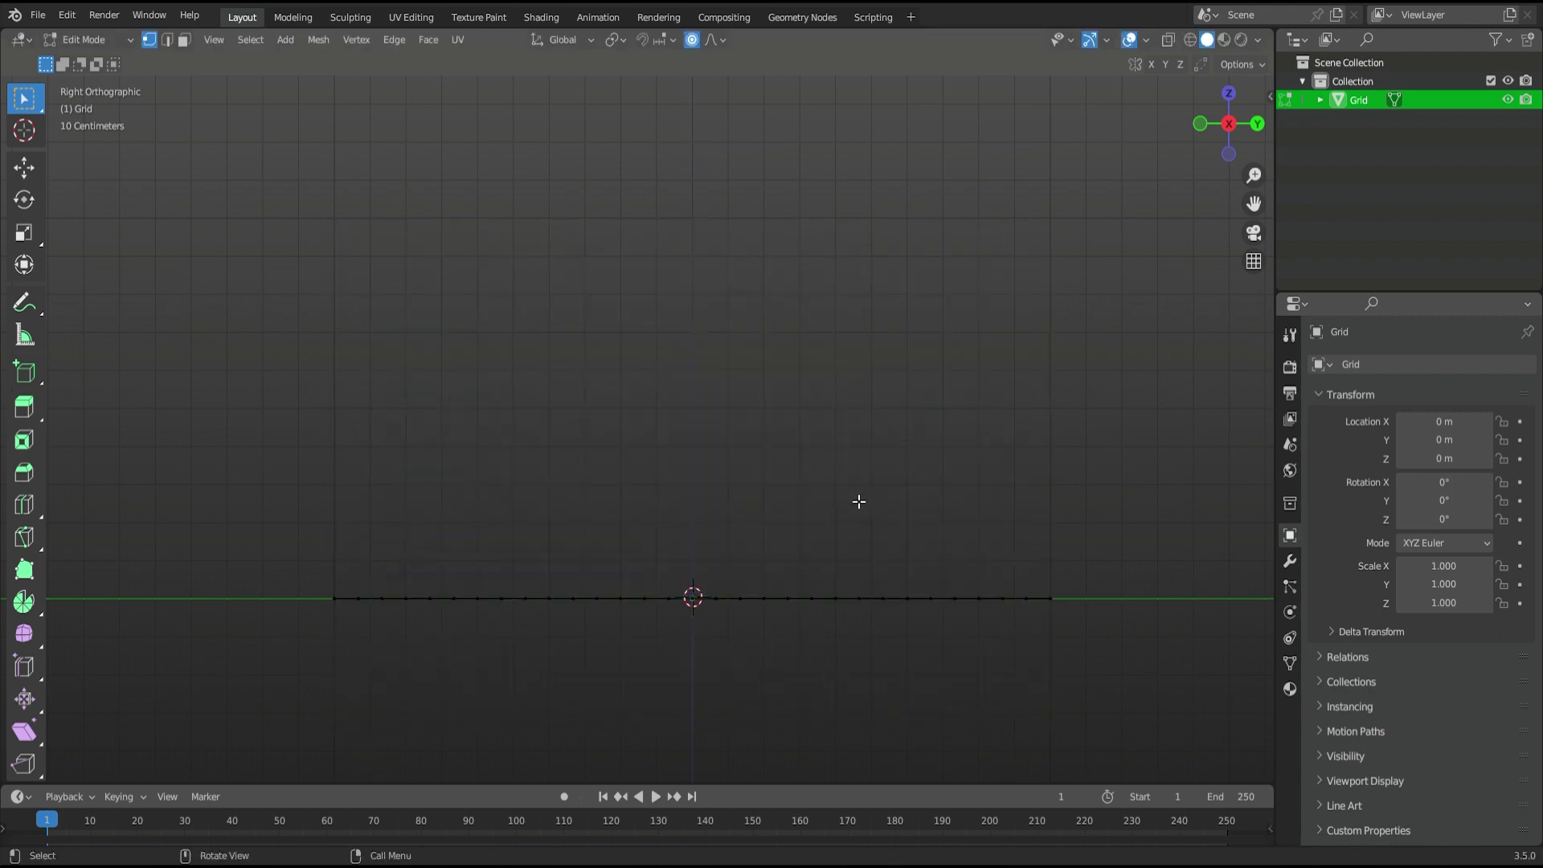
# Orbit into perspective and look over the proportional editing falloff options
pyautogui.moveTo(867, 498); pyautogui.dragTo(866, 574, button='middle')
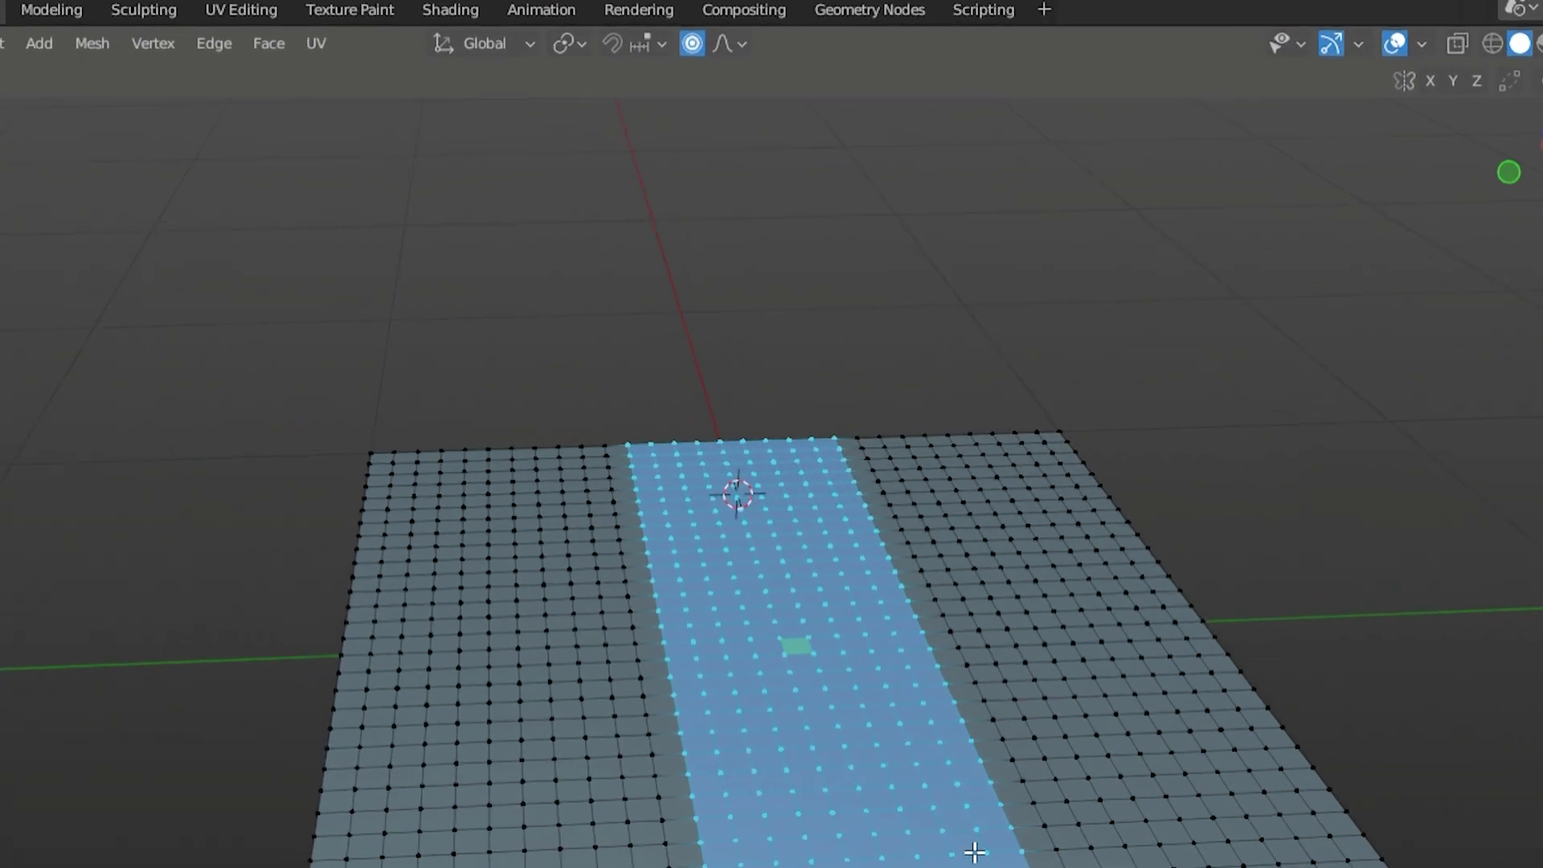
pyautogui.click(731, 43)
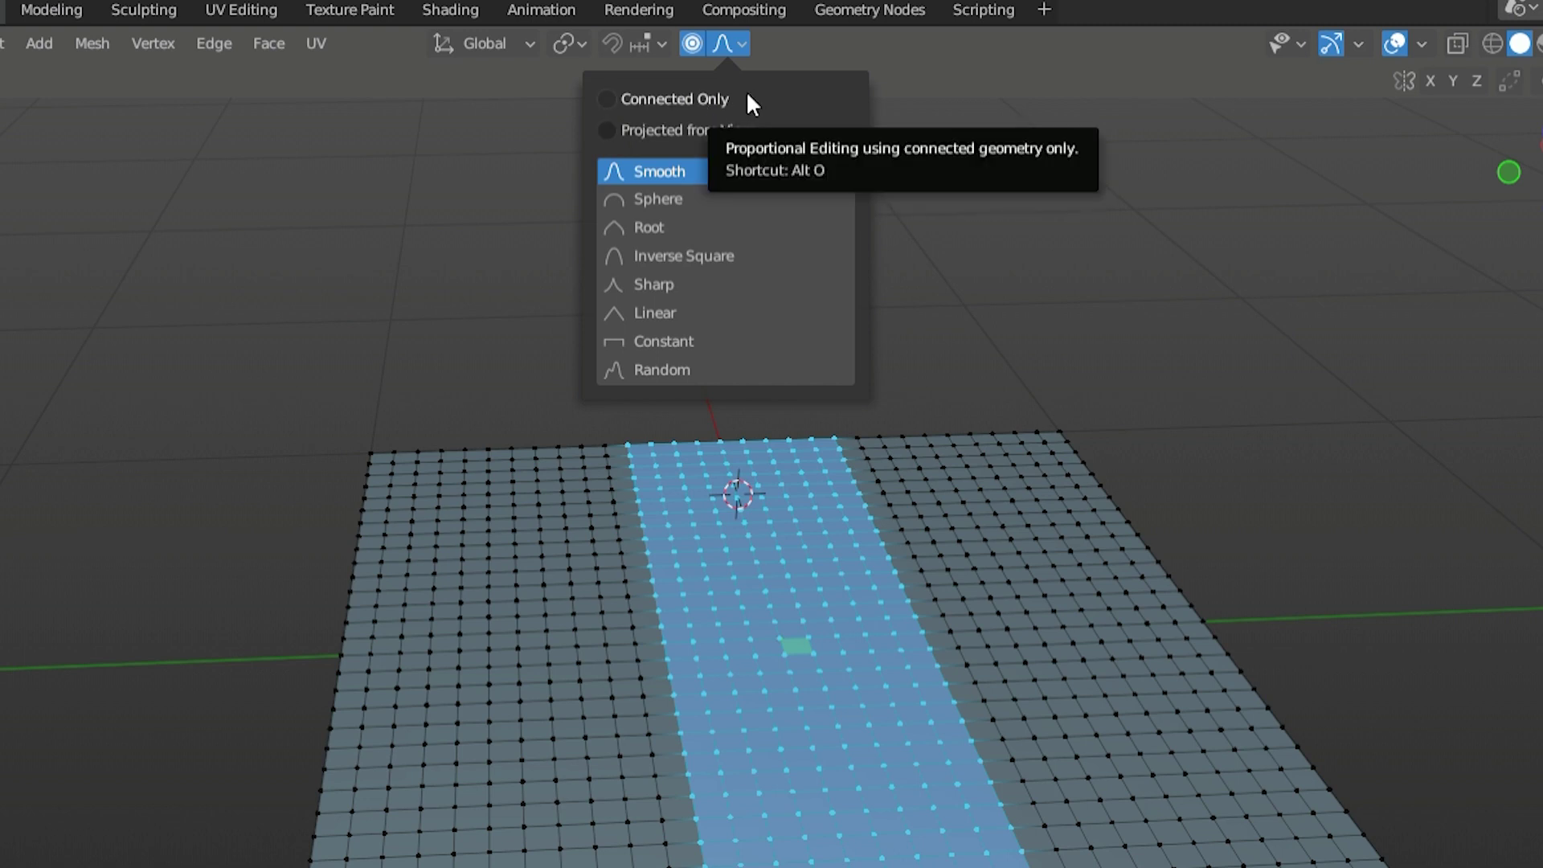
pyautogui.click(883, 150)
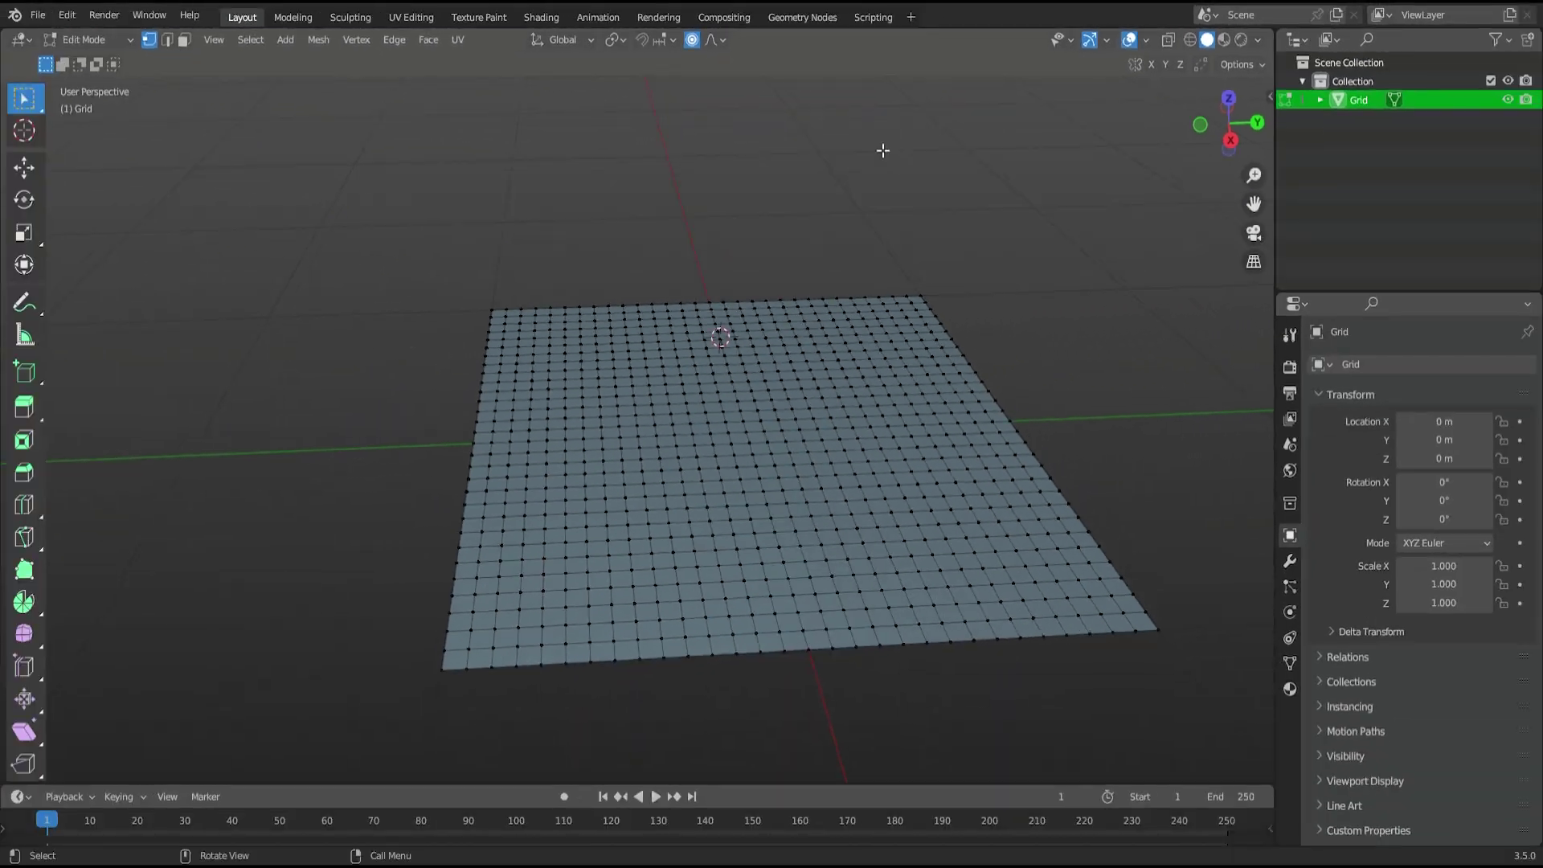
# From top view, box-select a horizontal band of faces and delete it
pyautogui.press('KP_7')
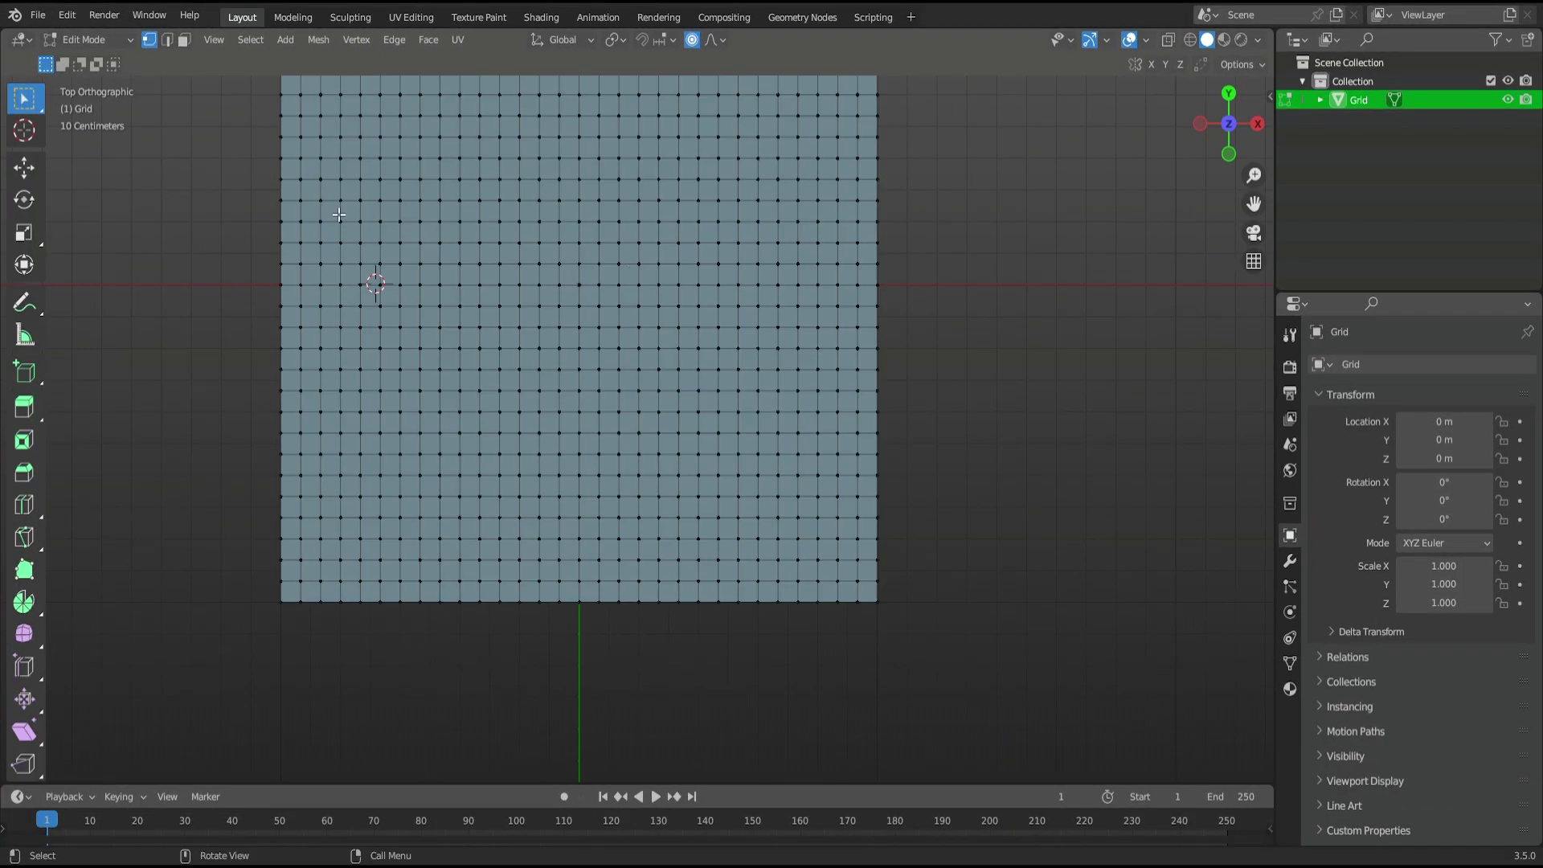
pyautogui.moveTo(237, 155); pyautogui.dragTo(907, 368)
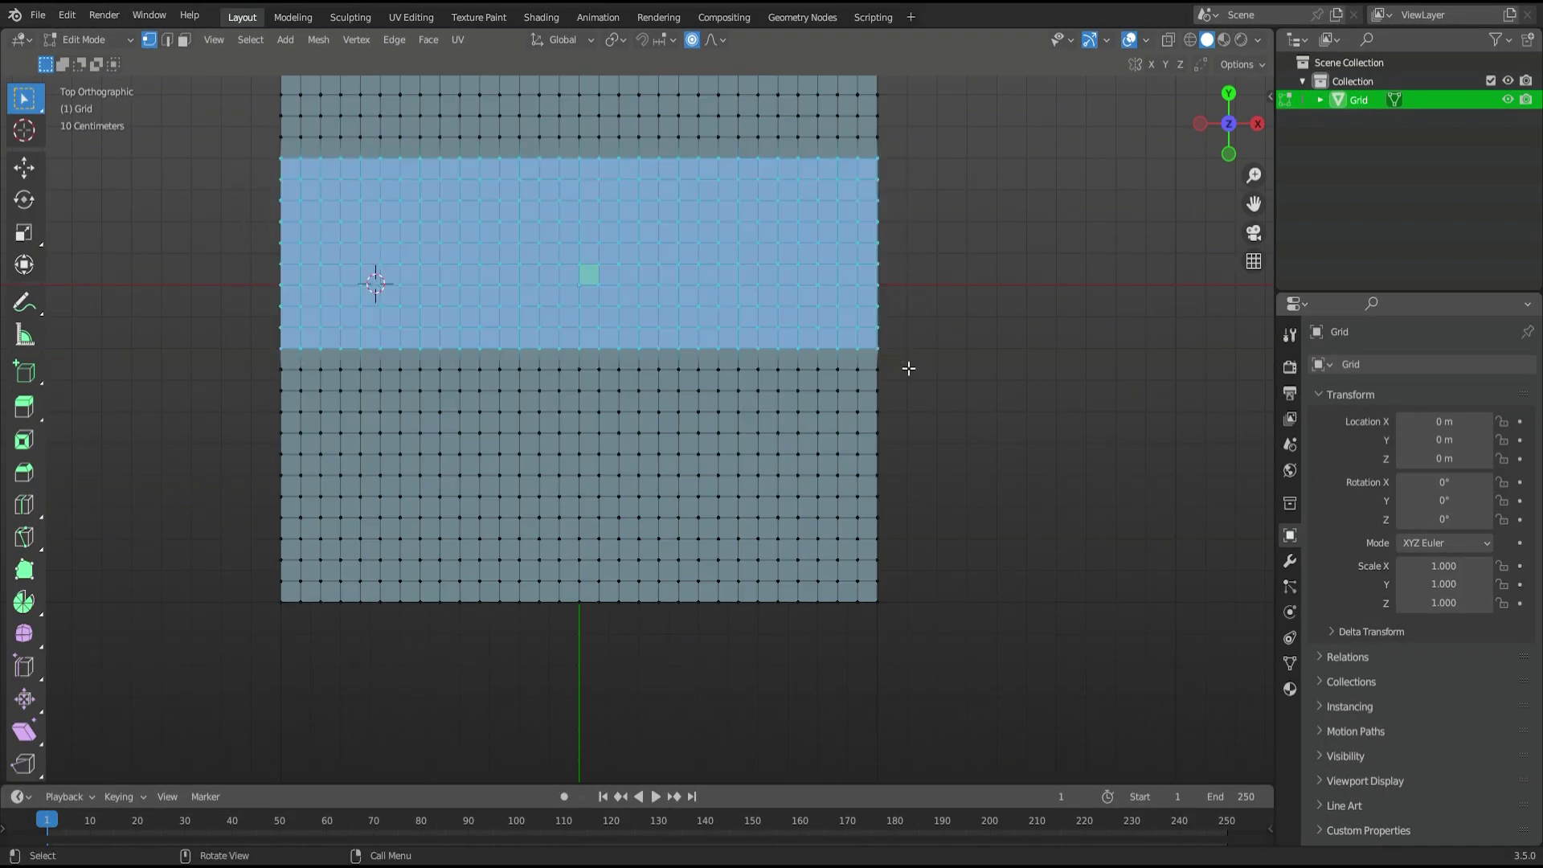
pyautogui.press('x')
pyautogui.click(903, 362)
# Raise the upper strip's corner vertex proportionally, bending both strips
pyautogui.click(714, 38)
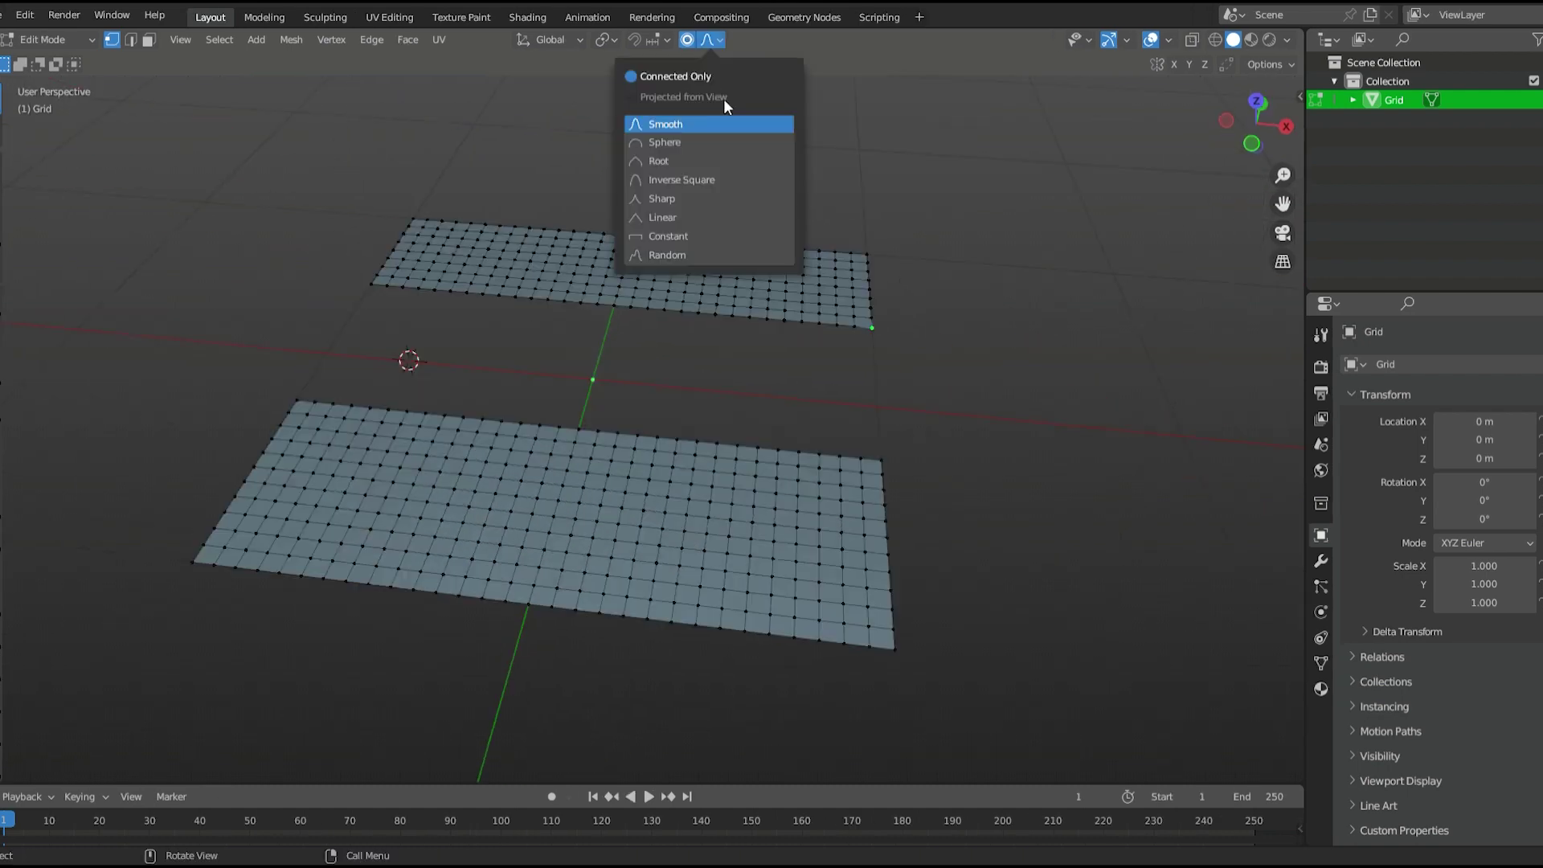
pyautogui.press('g')
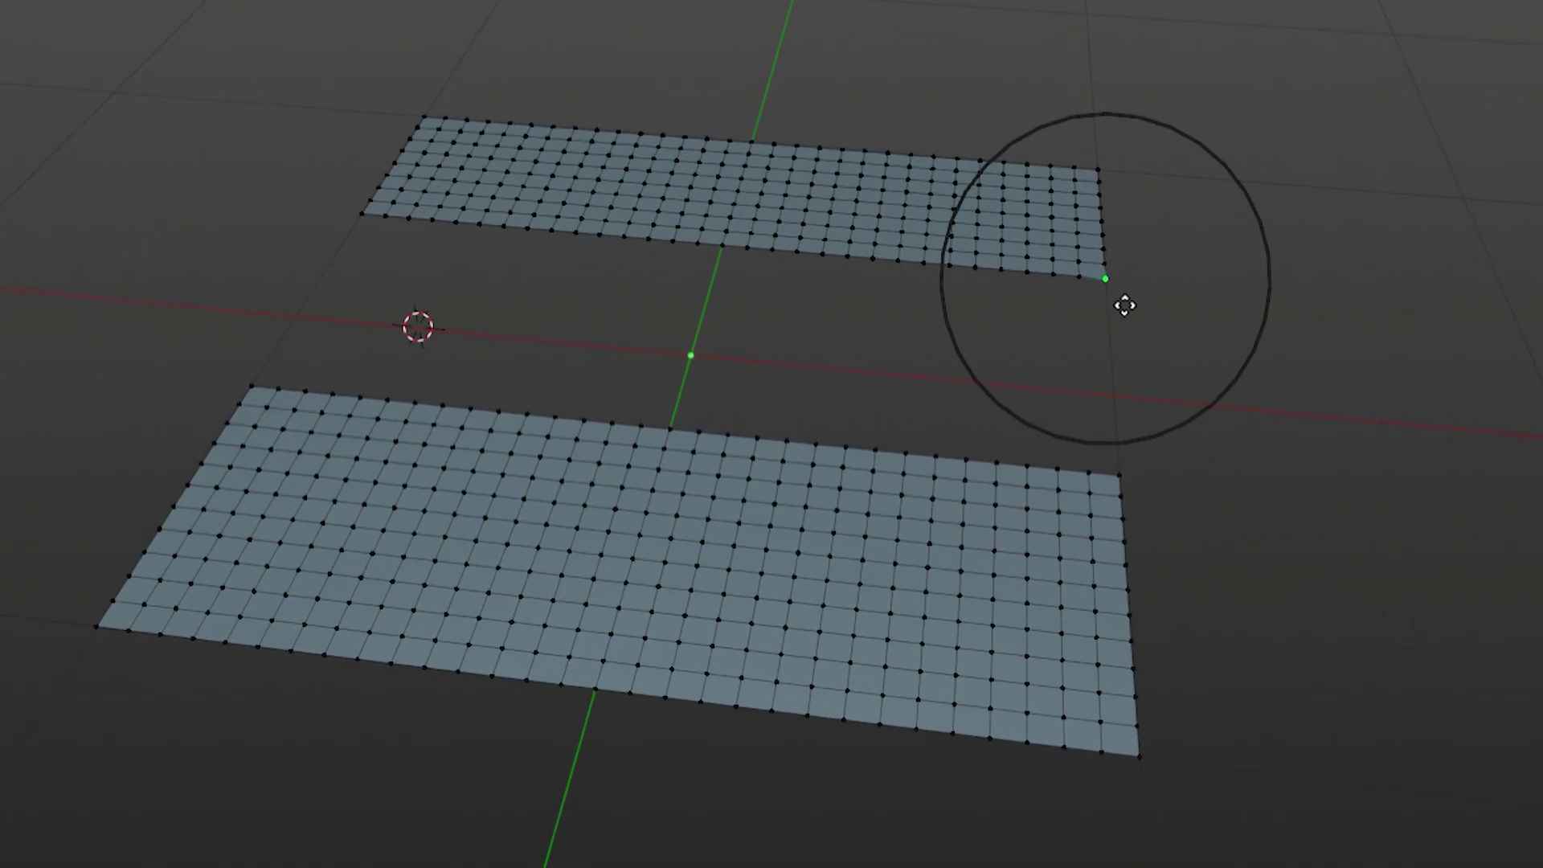
pyautogui.scroll(-3, 887, 344)
pyautogui.scroll(-3, 1235, 287)
pyautogui.scroll(-10, 1236, 289)
pyautogui.scroll(-5, 1236, 291)
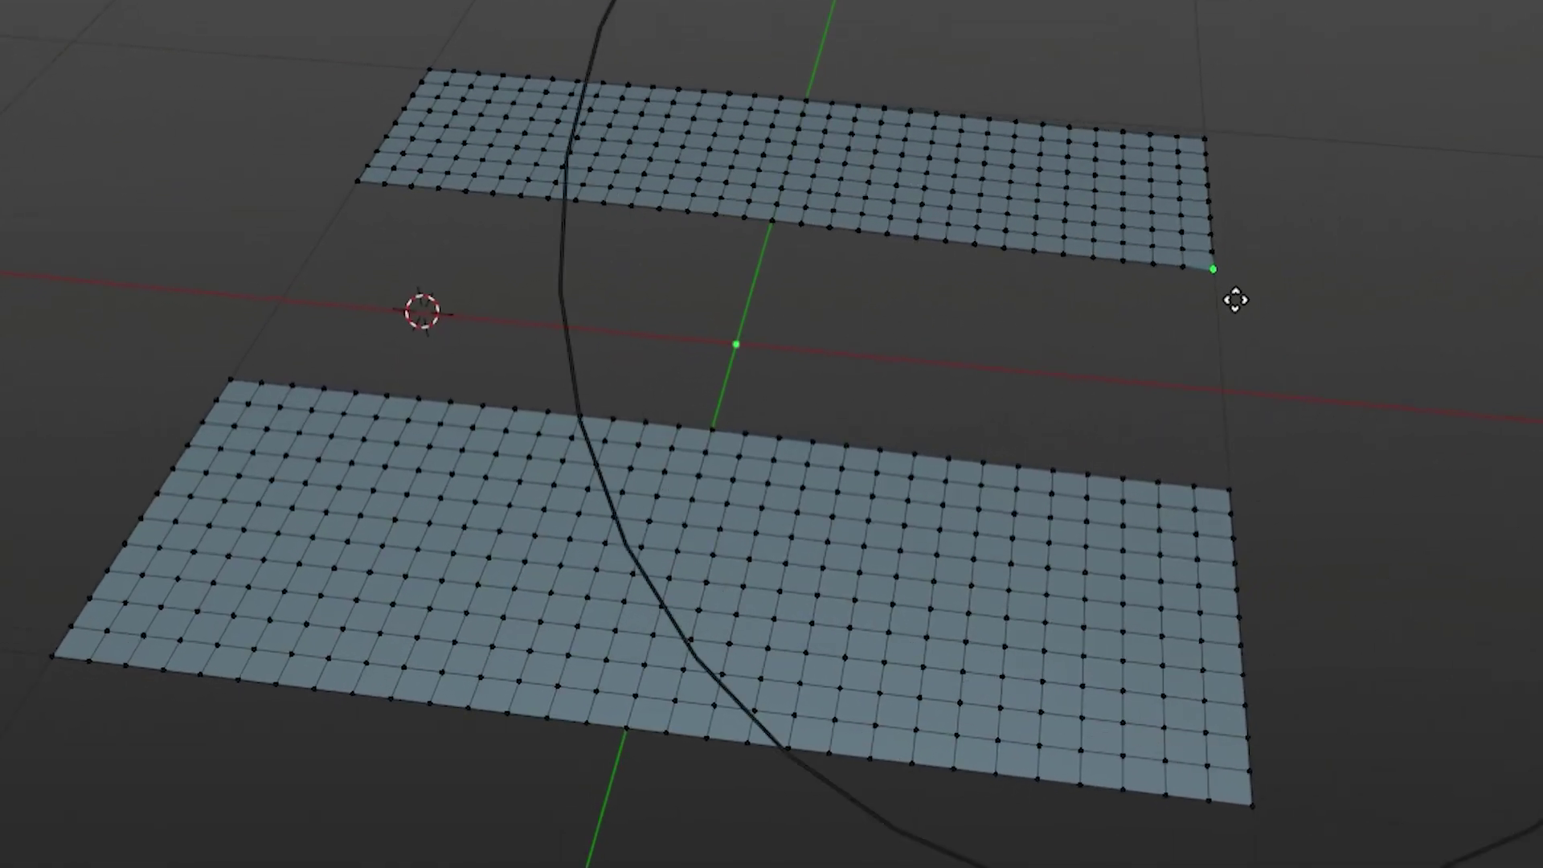
pyautogui.scroll(1, 1235, 300)
pyautogui.press('z')
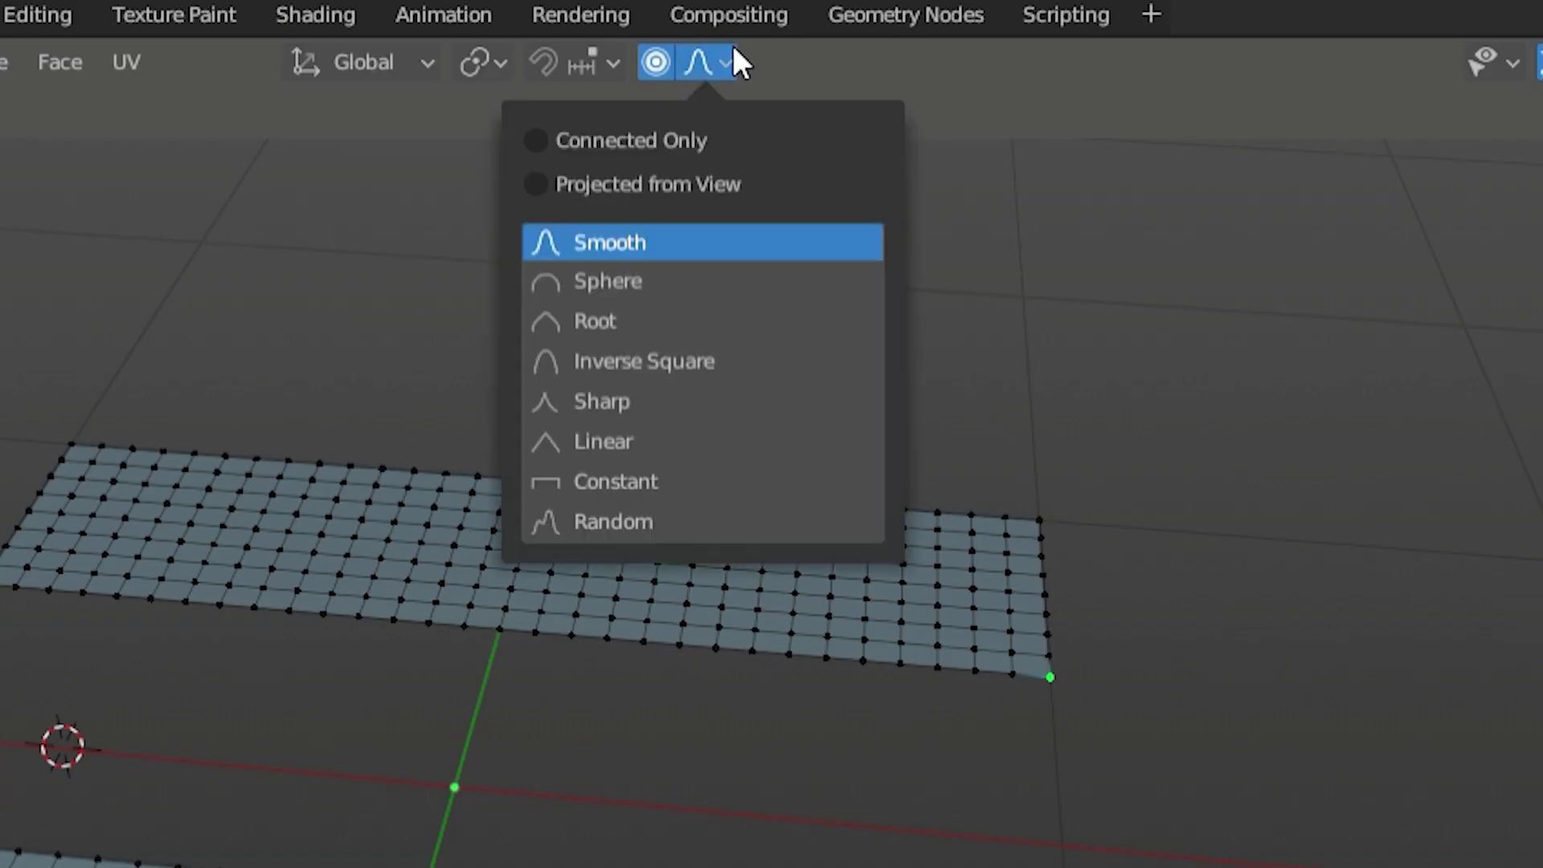
# Enable Connected Only so only the corner's strip bends, then cancel the move
pyautogui.click(679, 147)
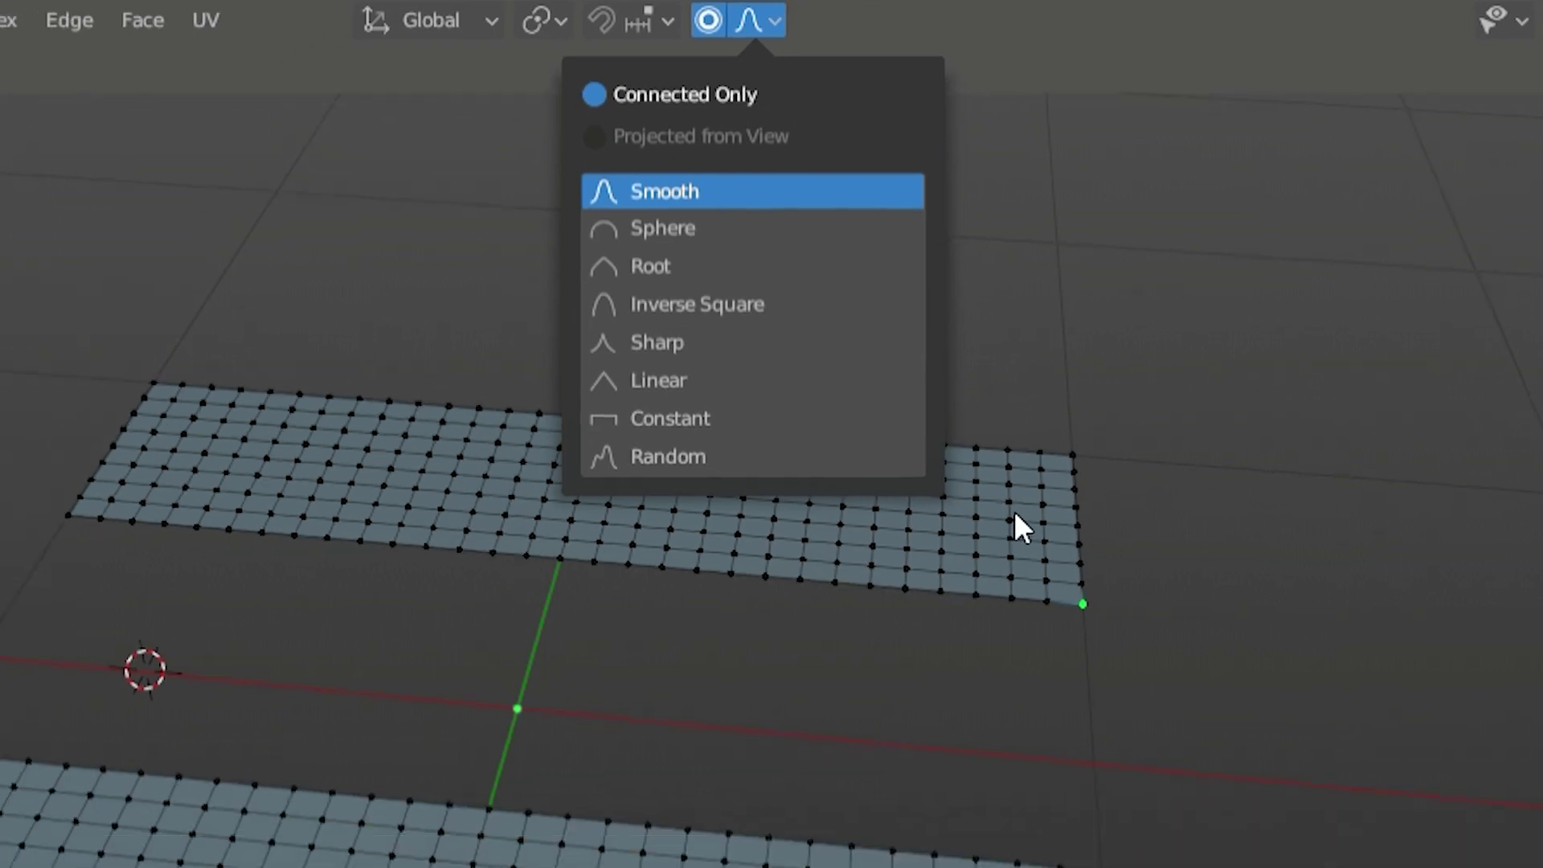
pyautogui.press('g')
pyautogui.scroll(-8, 1251, 441)
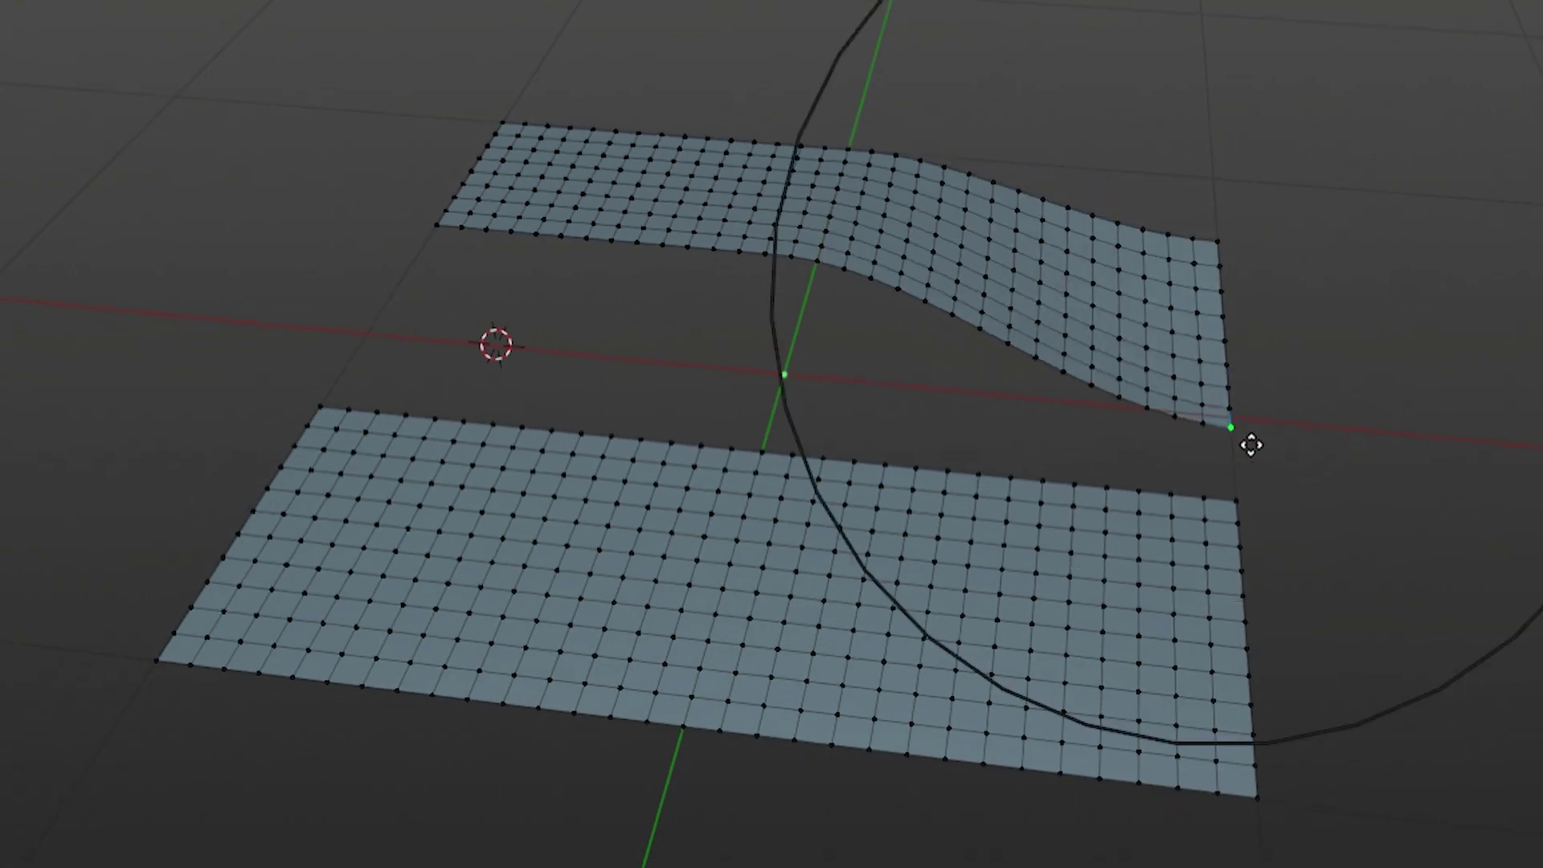
pyautogui.scroll(-3, 1257, 531)
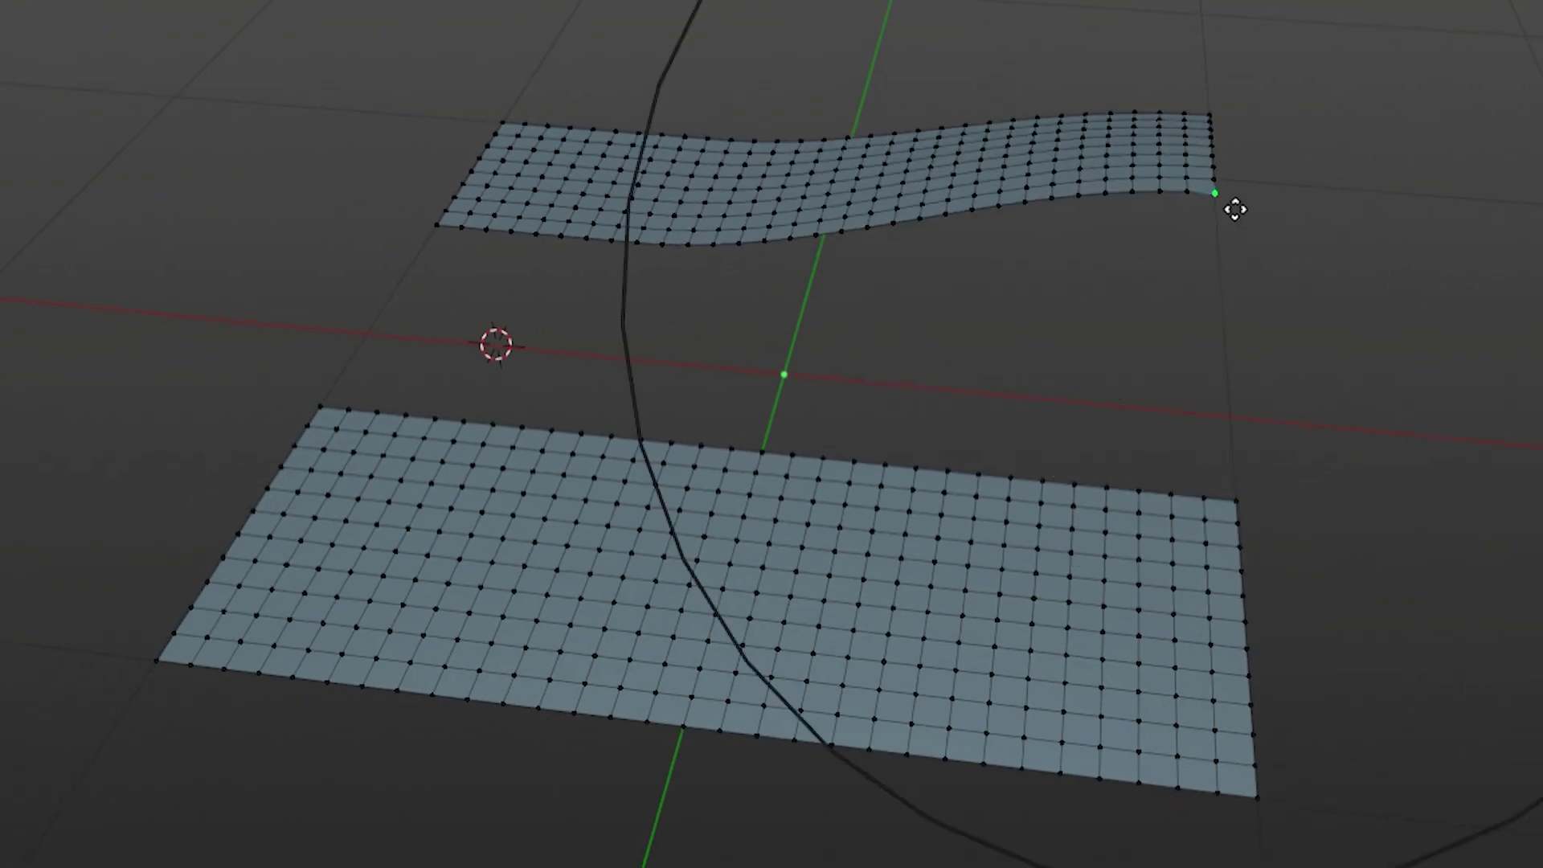
pyautogui.rightClick(1280, 386)
pyautogui.click(699, 56)
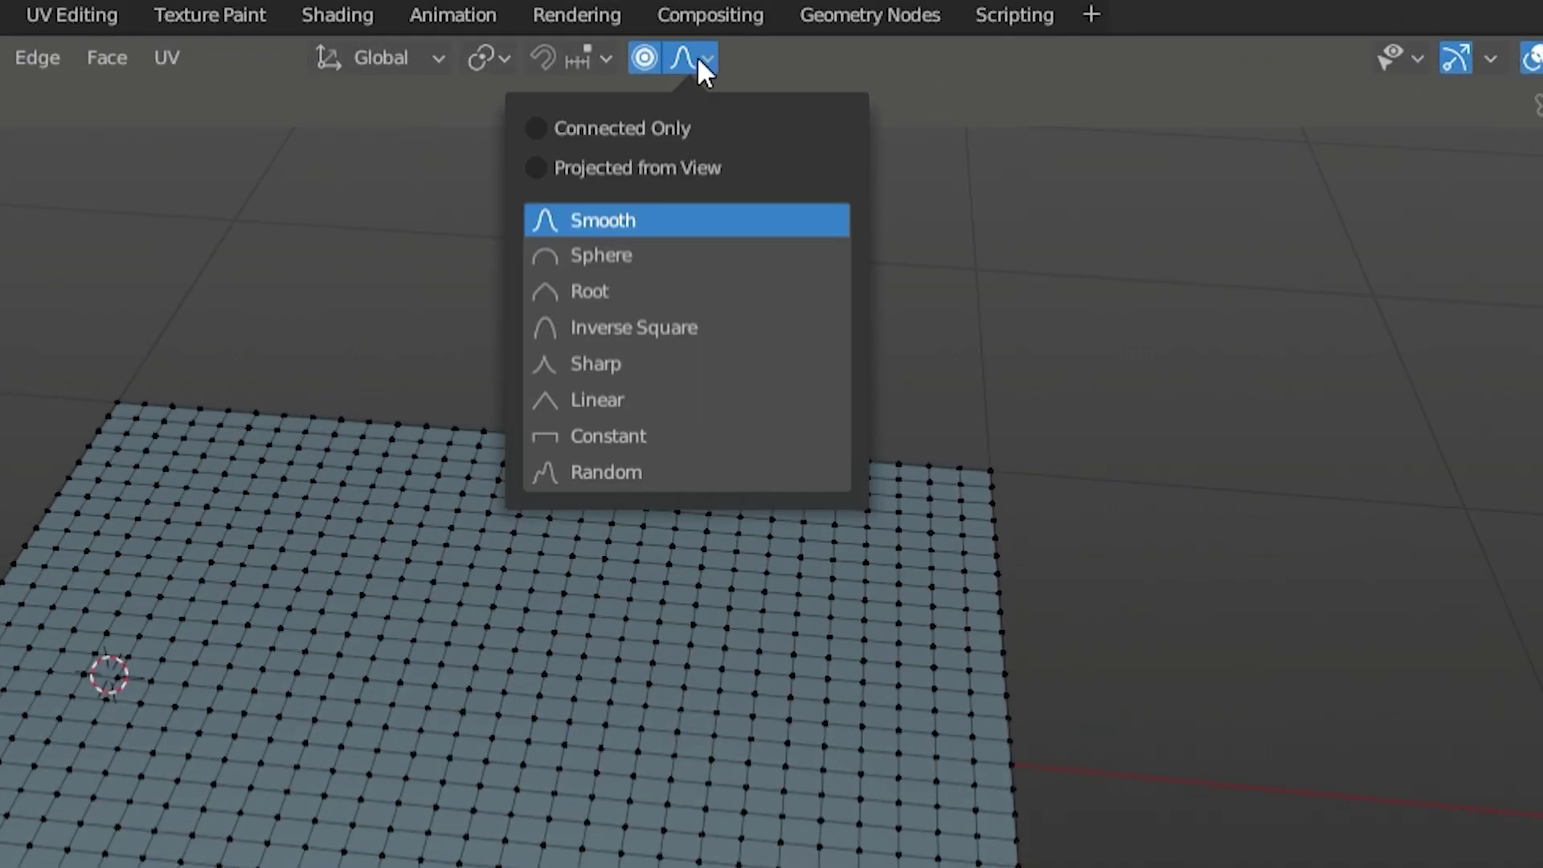
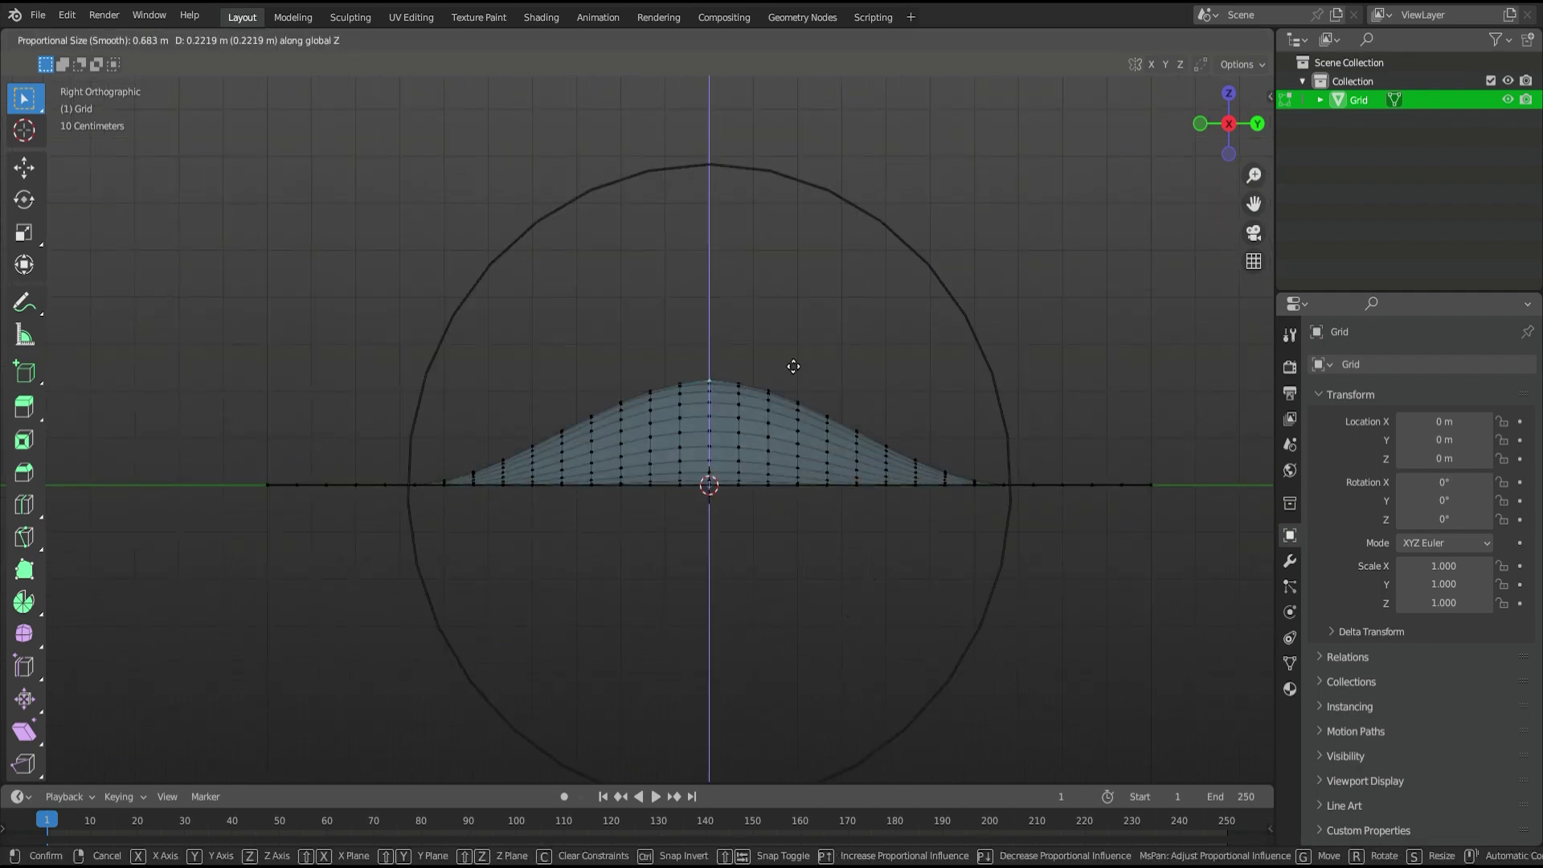
pyautogui.scroll(-5, 794, 365)
# Confirm the raised bump, then undo it so the grid is flat again
pyautogui.click(798, 186)
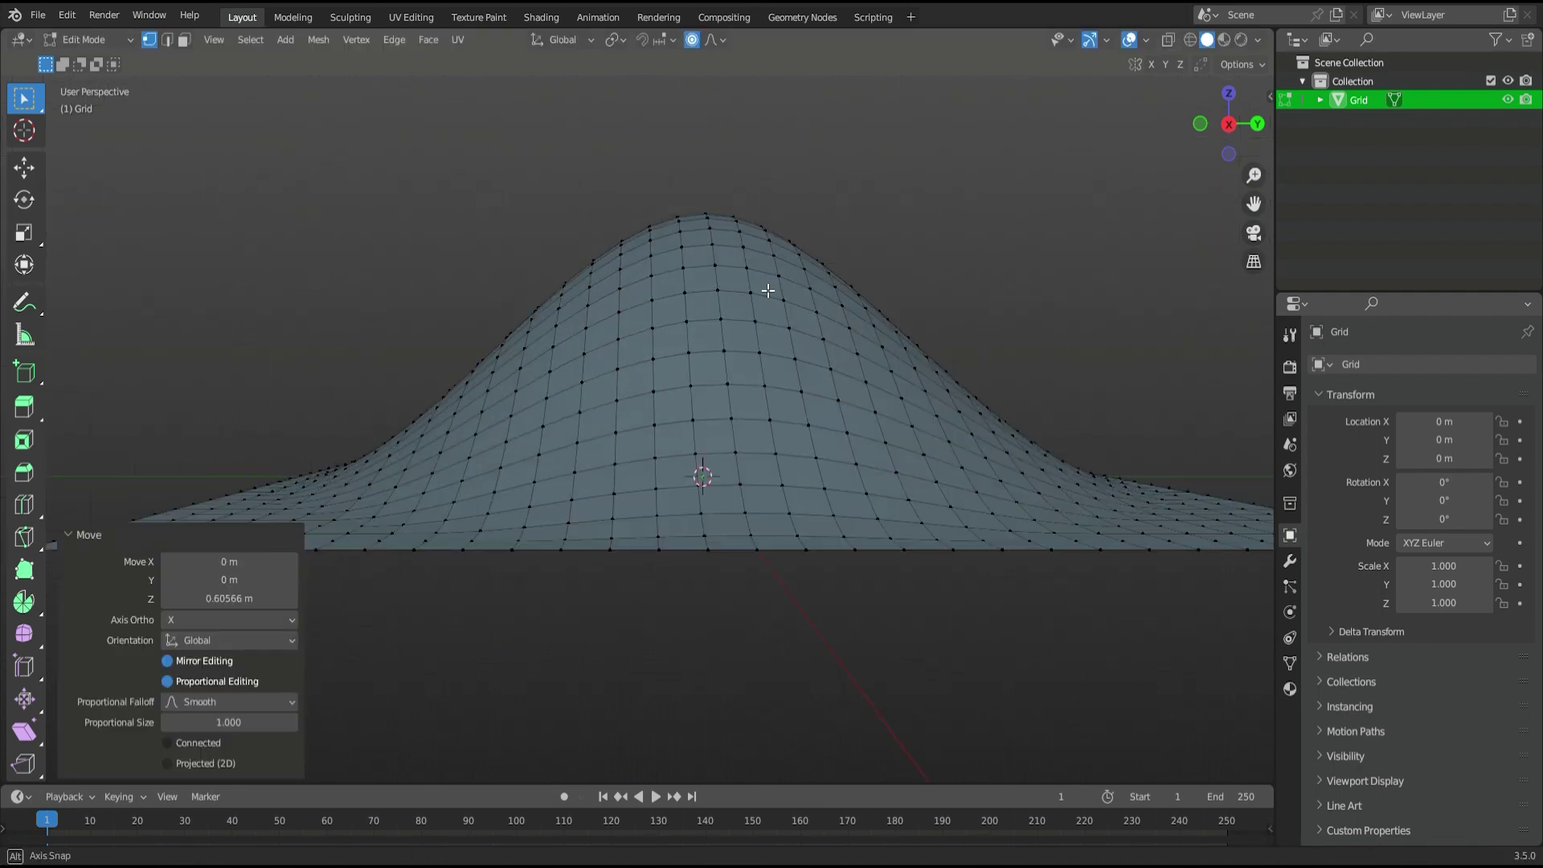
pyautogui.moveTo(798, 188); pyautogui.dragTo(828, 166, button='middle')
pyautogui.hotkey('ctrl', 'z')
# Enable Projected from View in the proportional editing falloff options
pyautogui.click(727, 42)
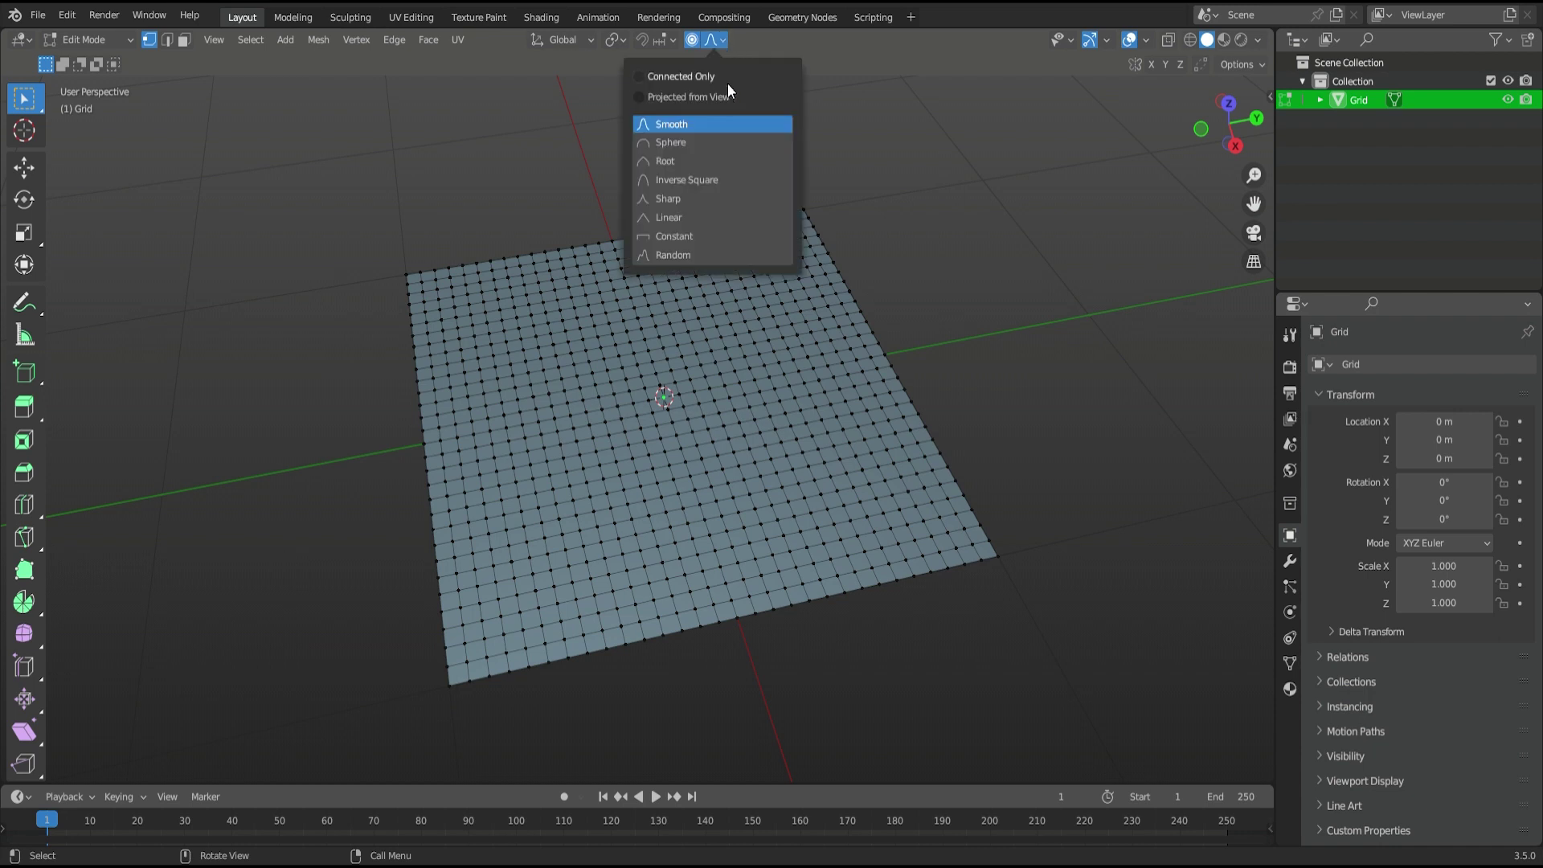
pyautogui.click(723, 94)
pyautogui.click(723, 95)
# In Right Orthographic view, lift the grid's centre vertex straight up into a smooth hill
pyautogui.press('KP_3')
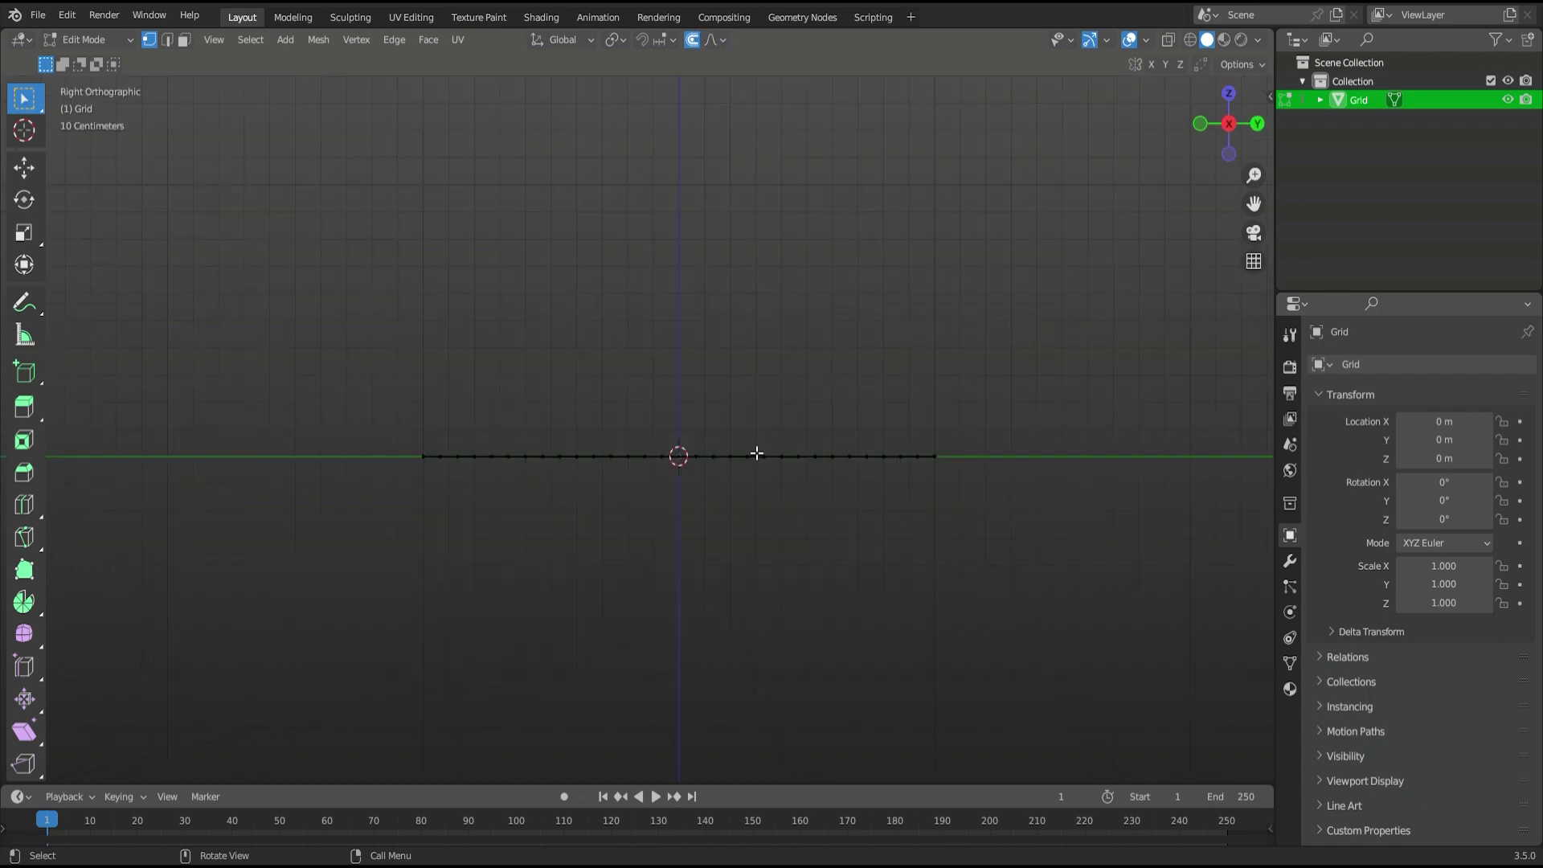
pyautogui.press('g')
pyautogui.press('z')
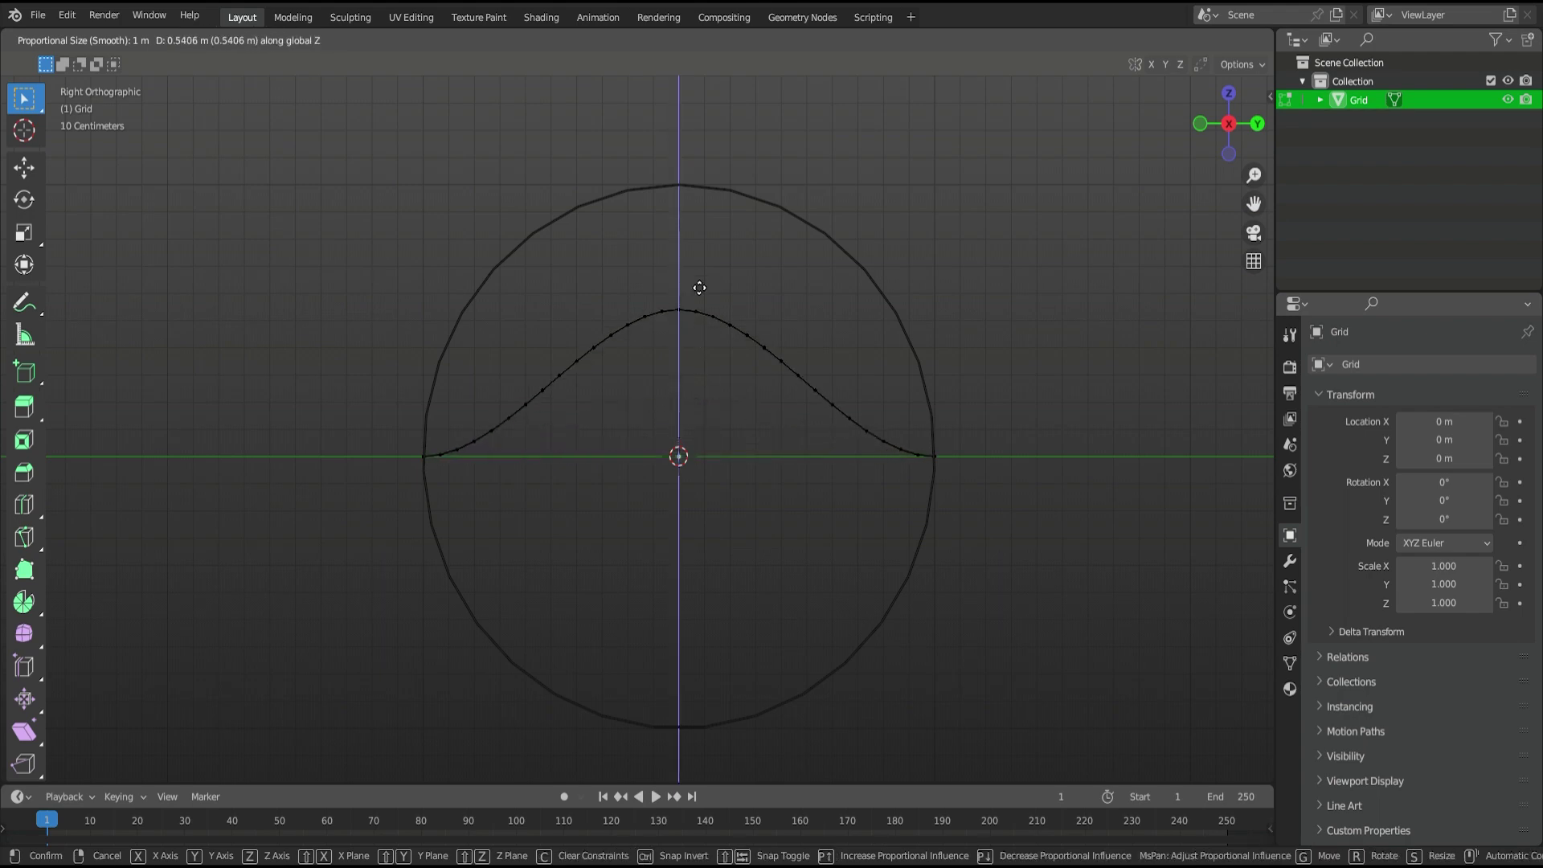
pyautogui.click(692, 229)
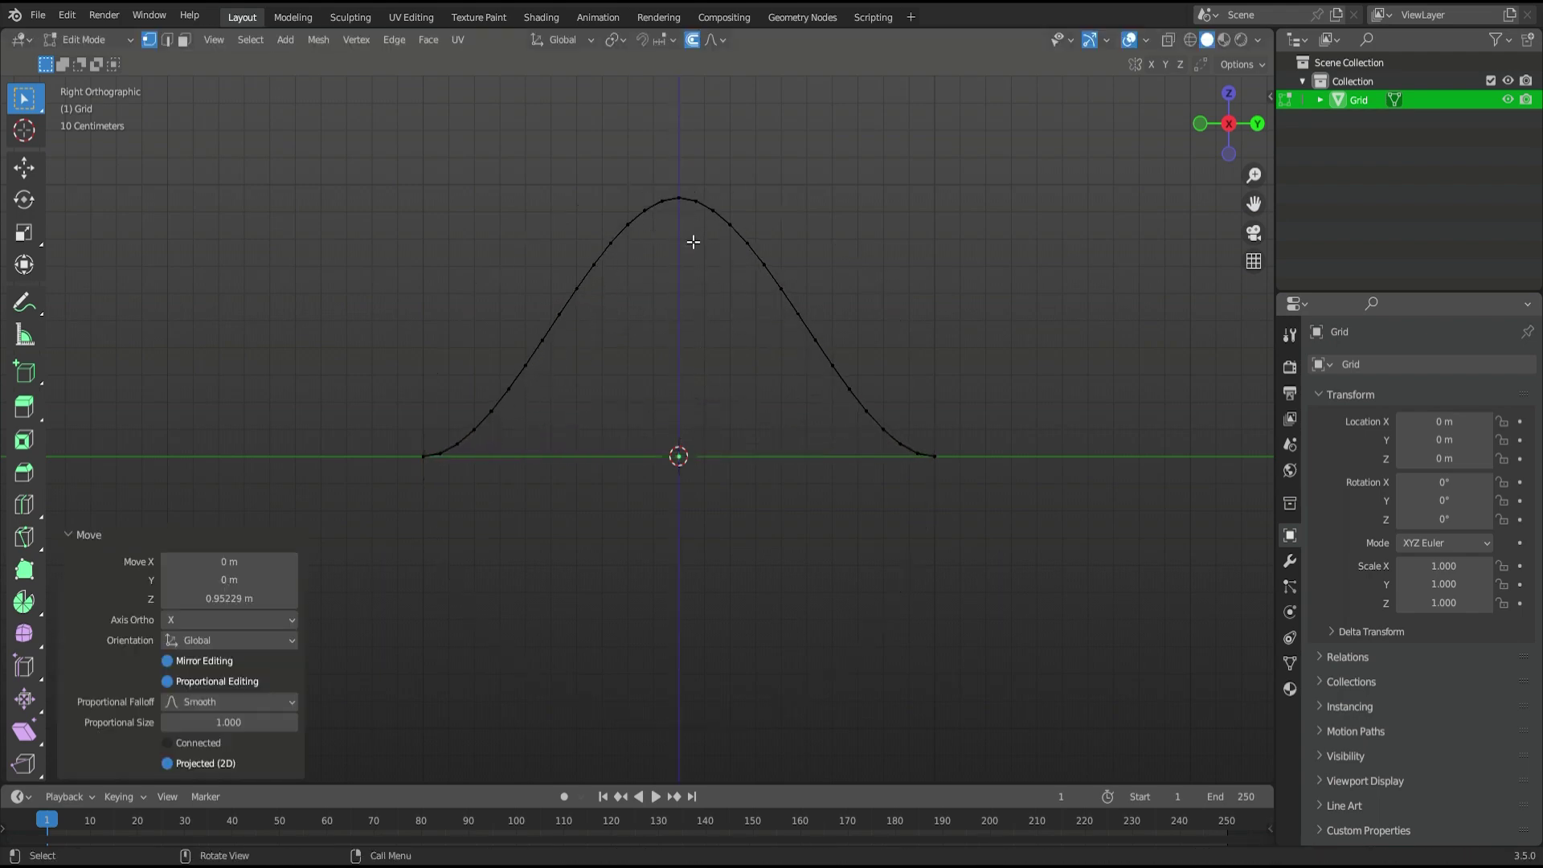
pyautogui.moveTo(693, 233)
pyautogui.mouseDown(button='middle')
pyautogui.moveTo(705, 347)
pyautogui.moveTo(665, 334)
pyautogui.moveTo(712, 390)
pyautogui.mouseUp(button='middle')
pyautogui.scroll(2, 713, 389)
pyautogui.scroll(2, 715, 394)
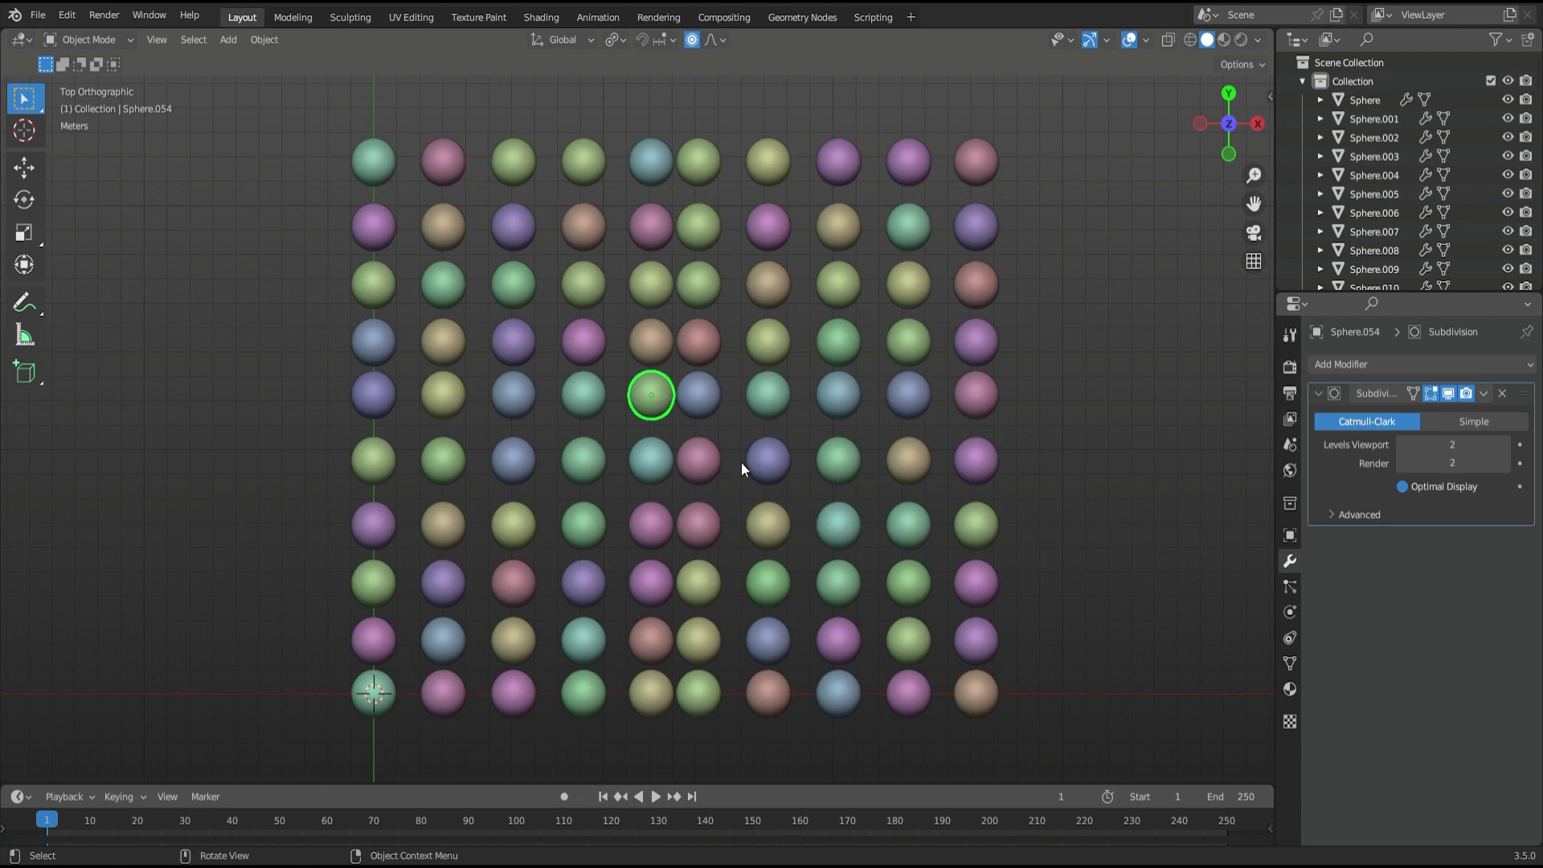
# Preview a soft-falloff move and a scale on the spheres, cancelling both
pyautogui.press('g')
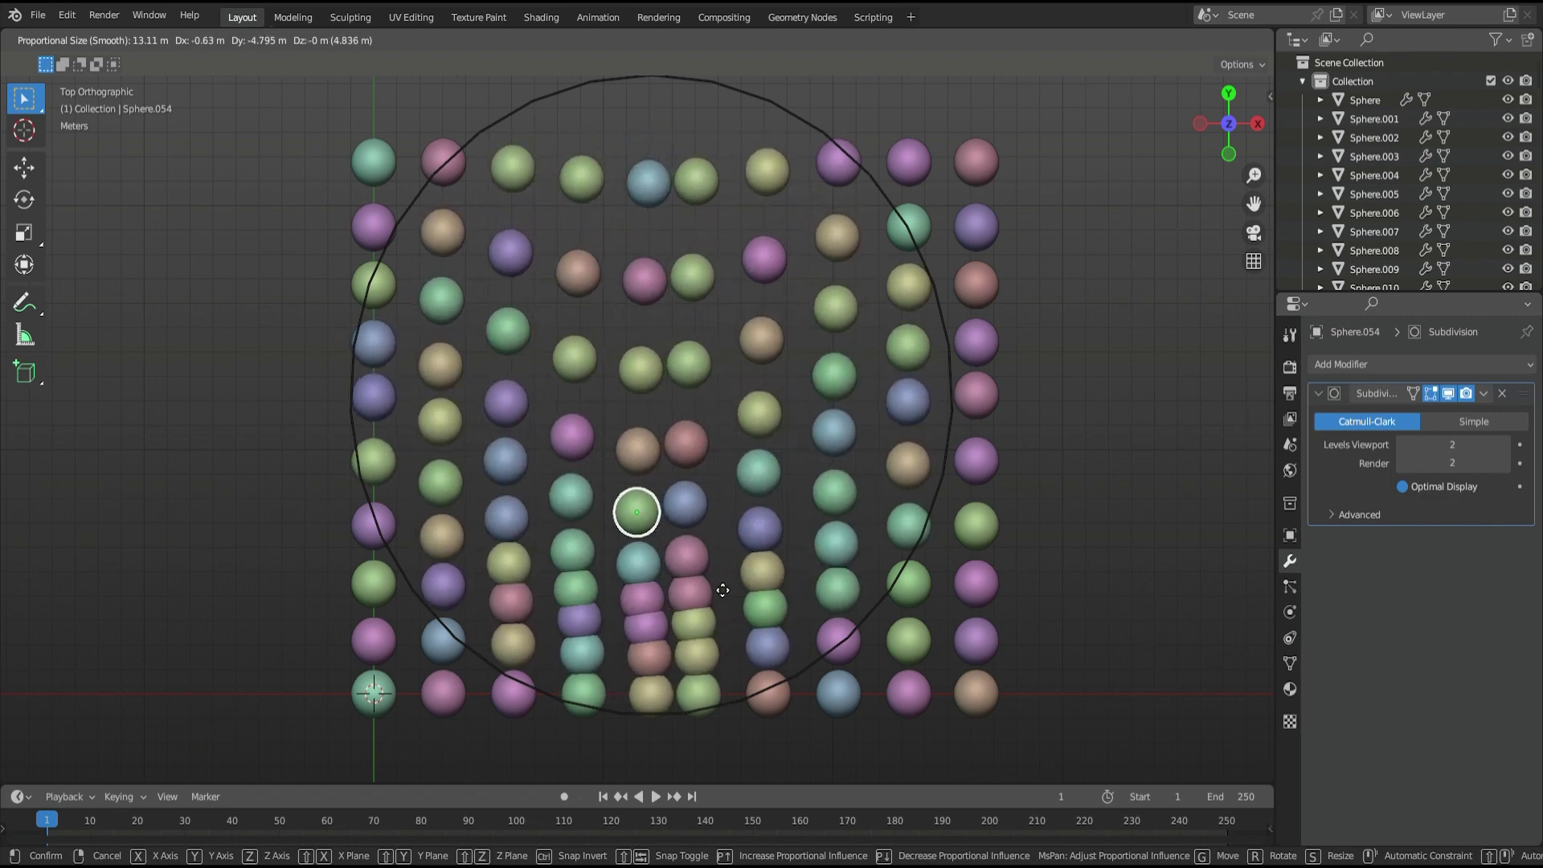
pyautogui.press('Escape')
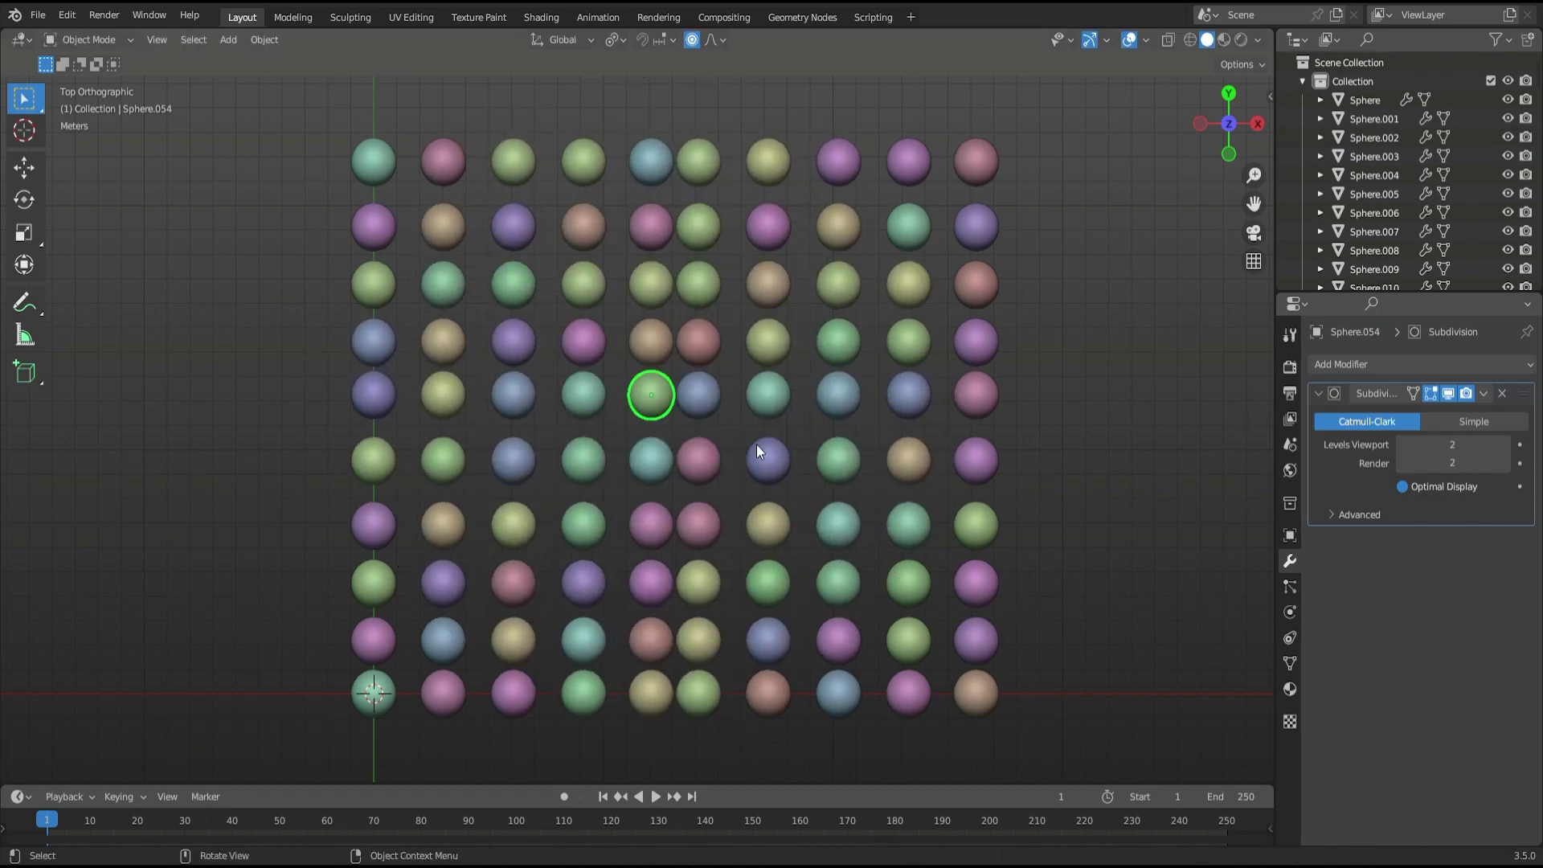
pyautogui.press('s')
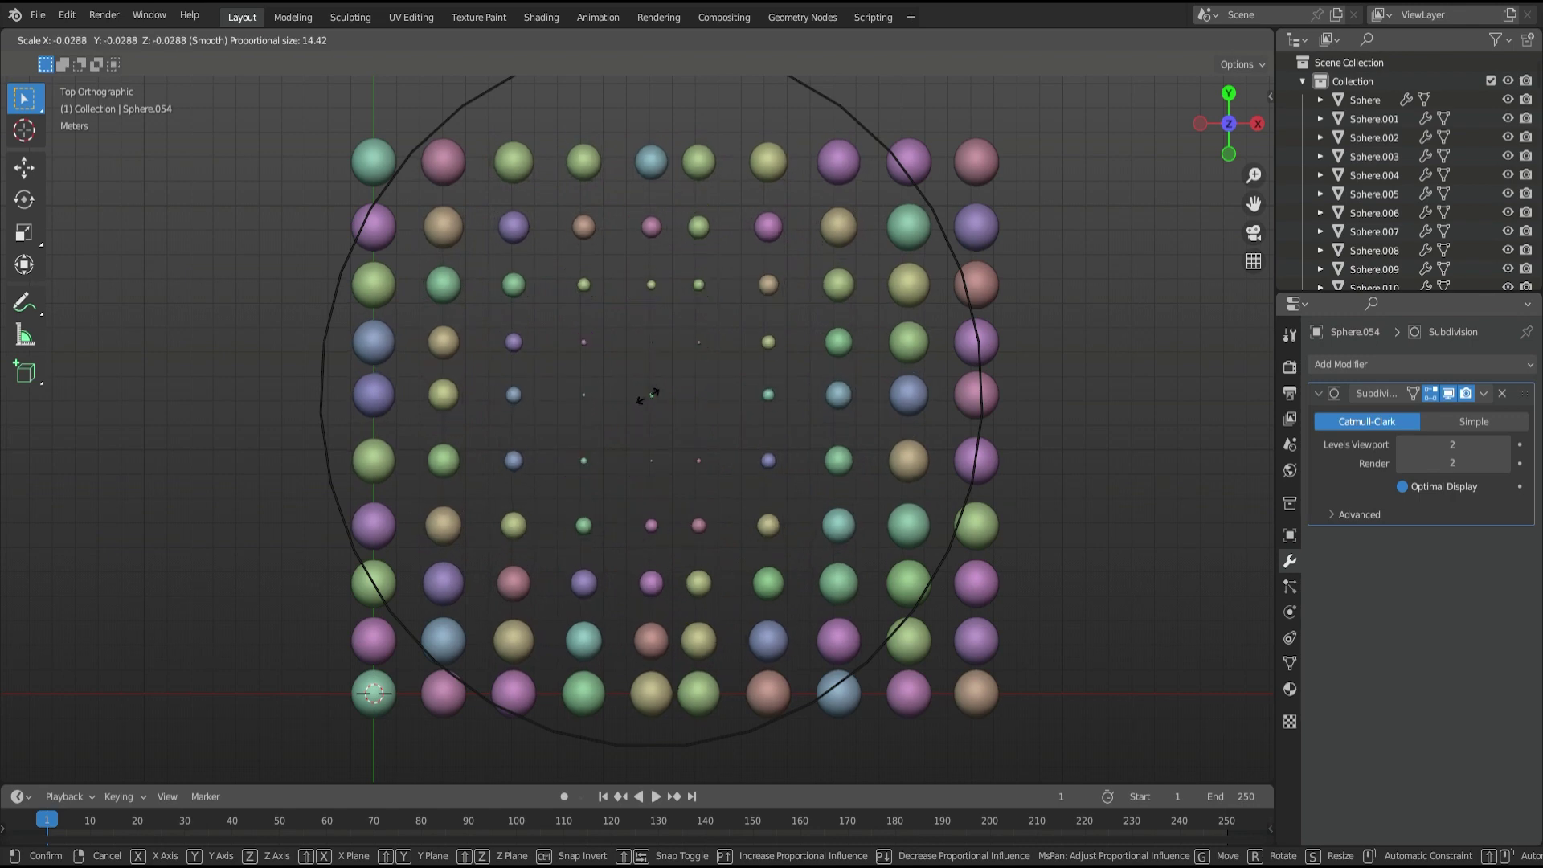
pyautogui.press('Escape')
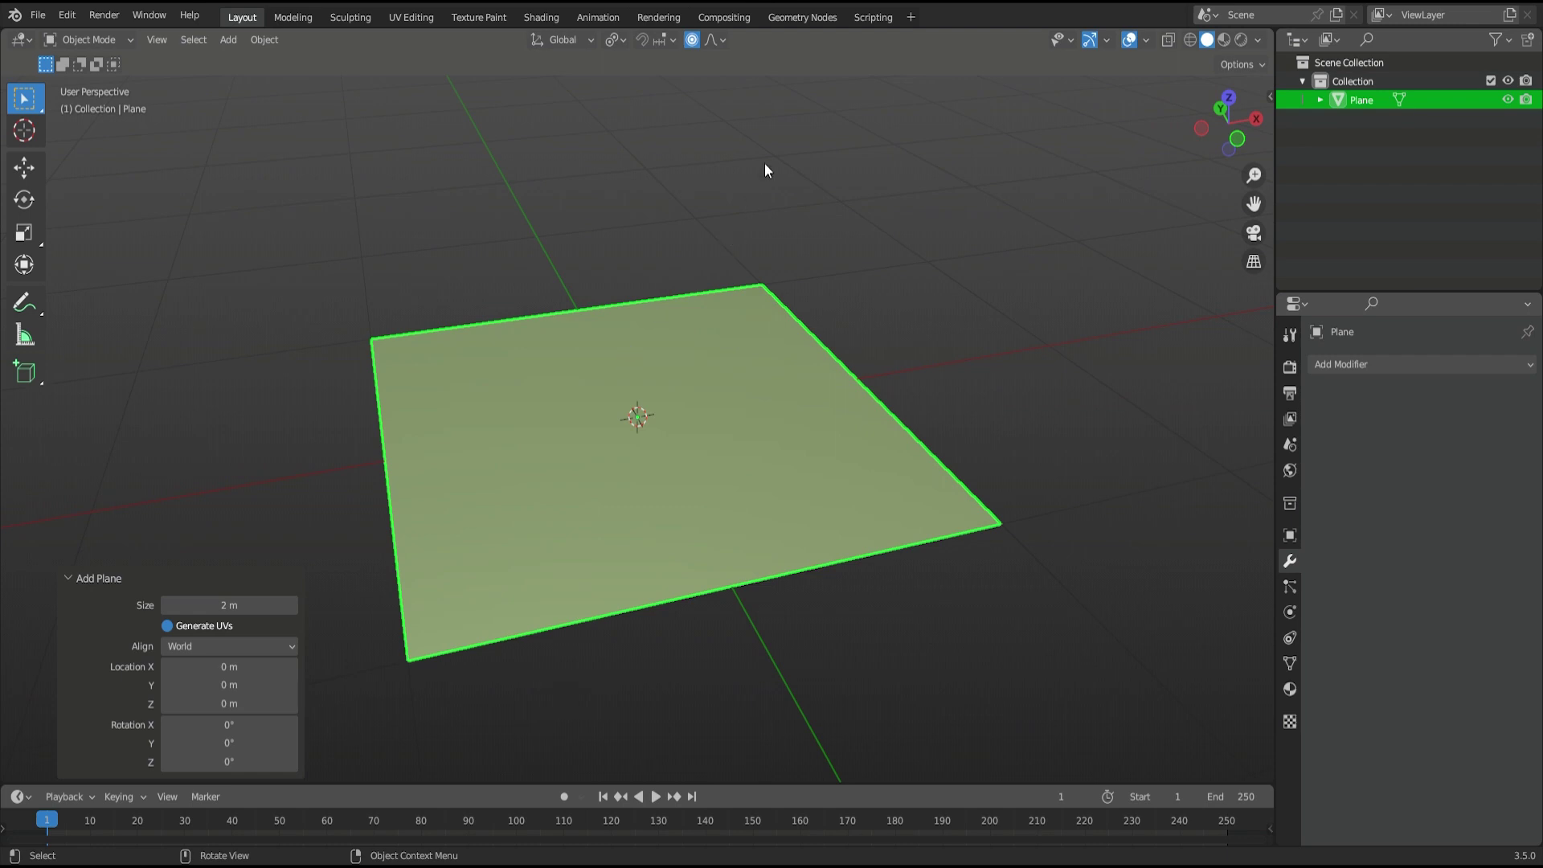
# Turn proportional editing off in the plane's Edit Mode, then reselect the plane and toggle Edit Mode again
pyautogui.press('Tab')
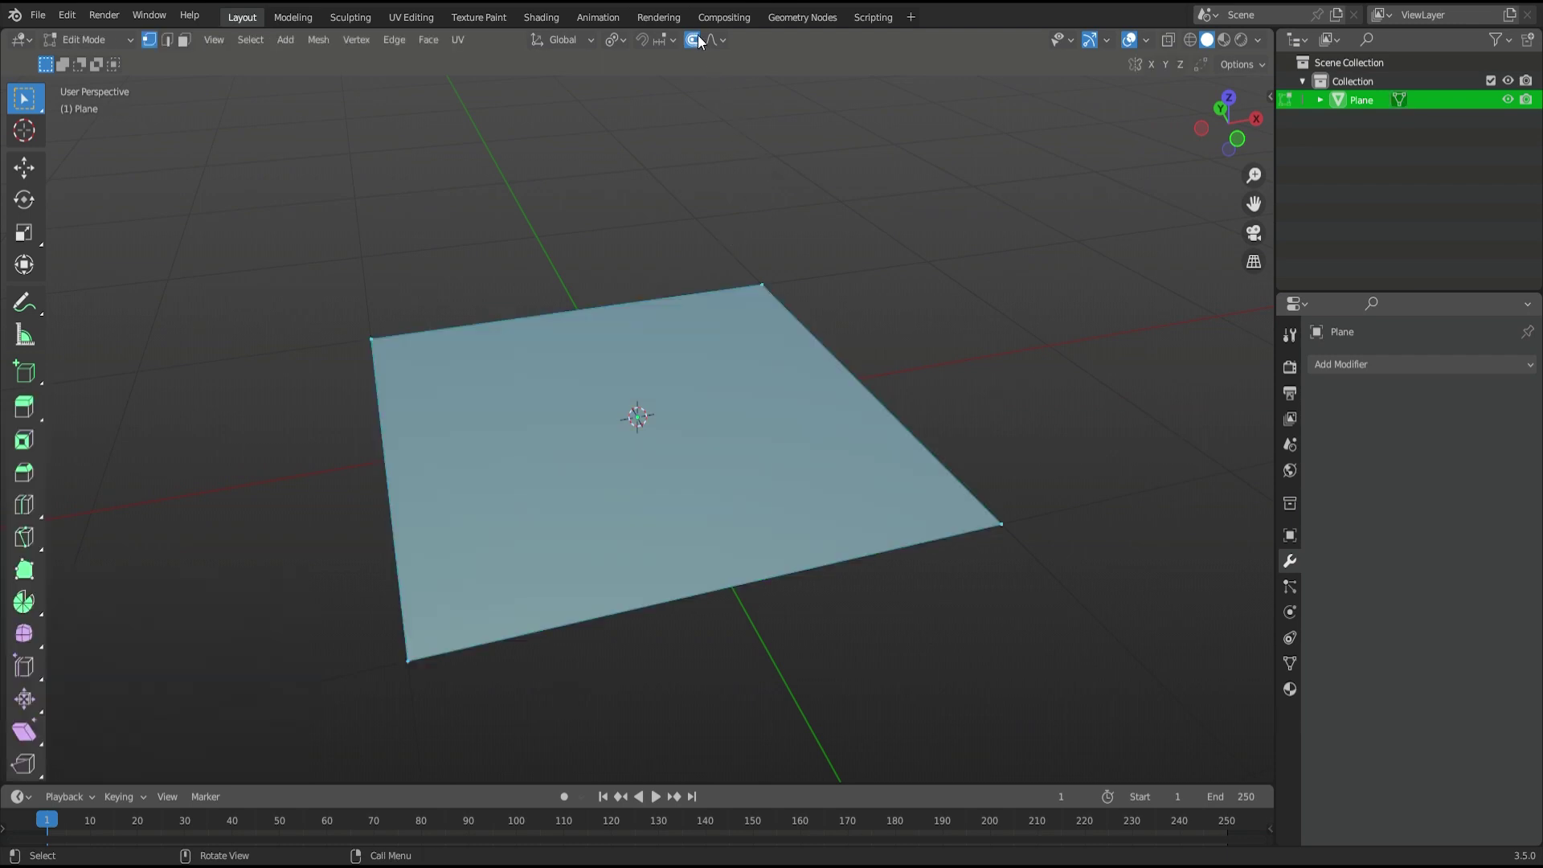
pyautogui.click(692, 39)
pyautogui.press('Tab')
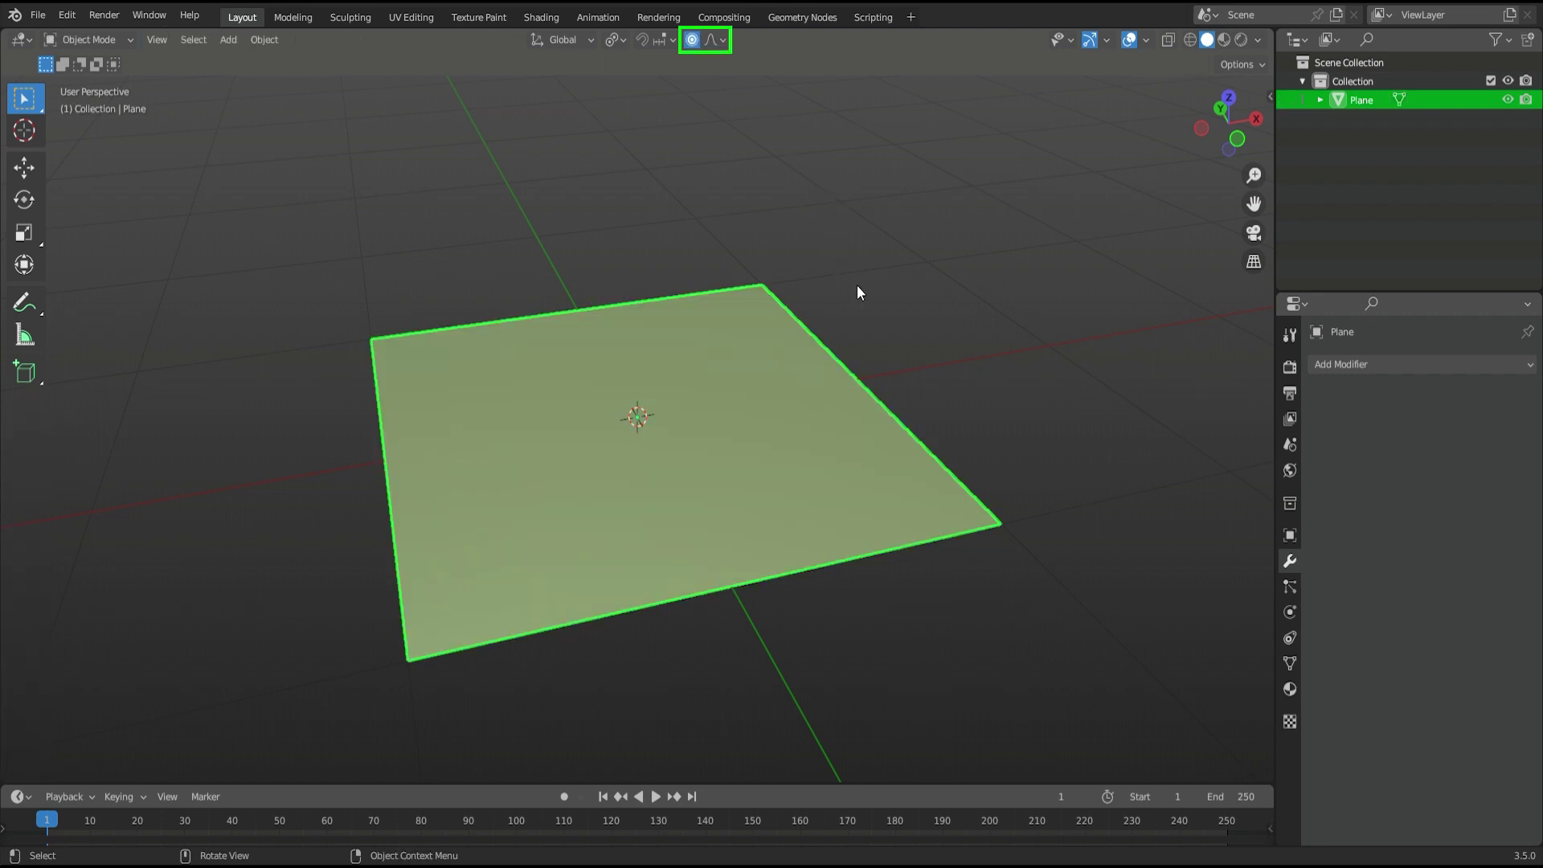
pyautogui.click(857, 292)
pyautogui.click(672, 387)
pyautogui.press('Tab')
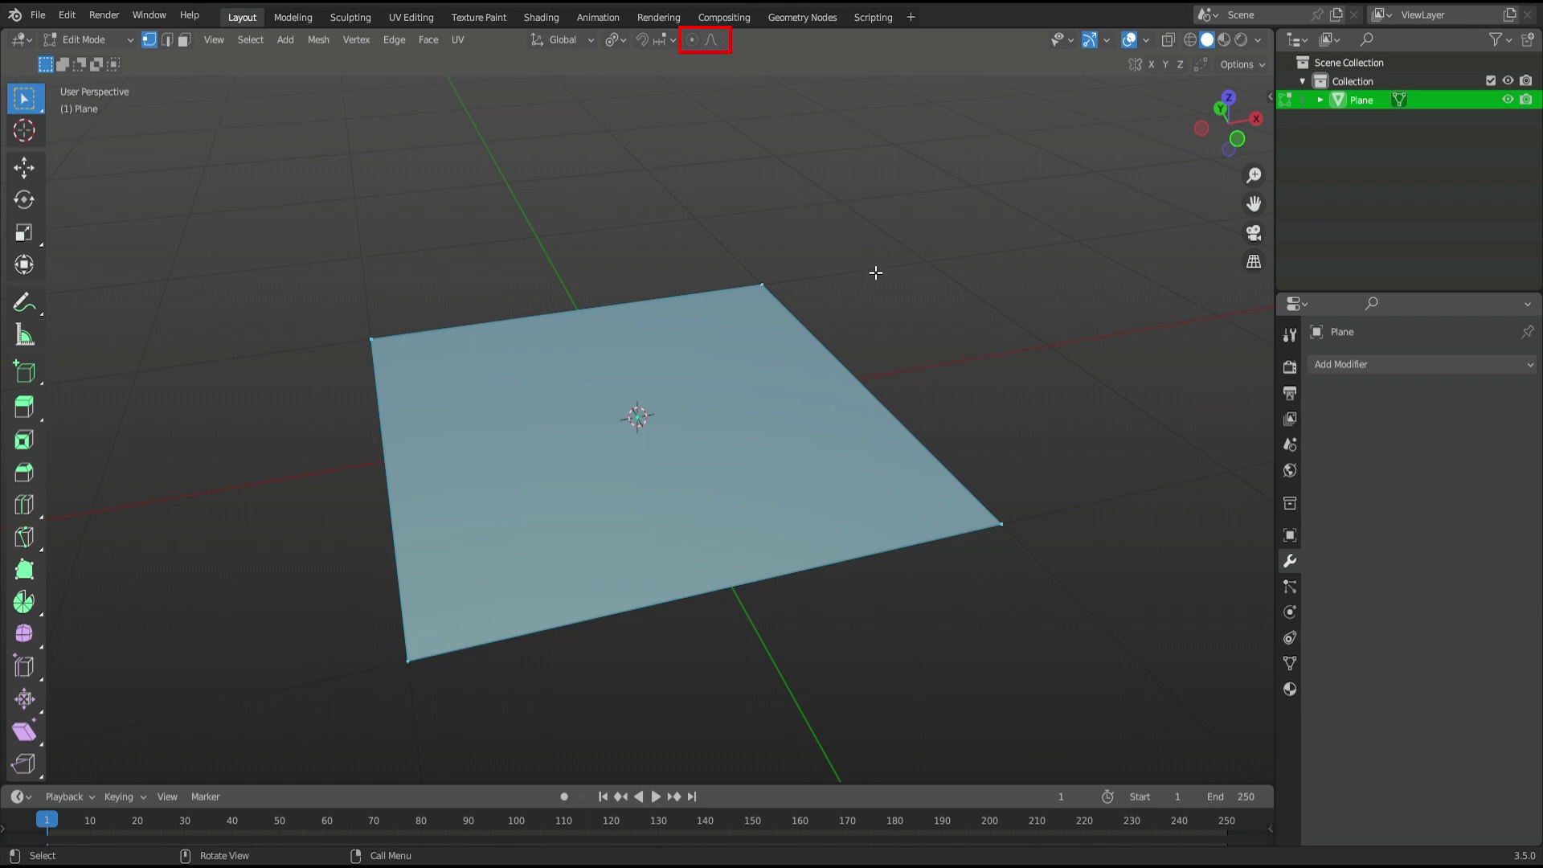
pyautogui.press('Tab')
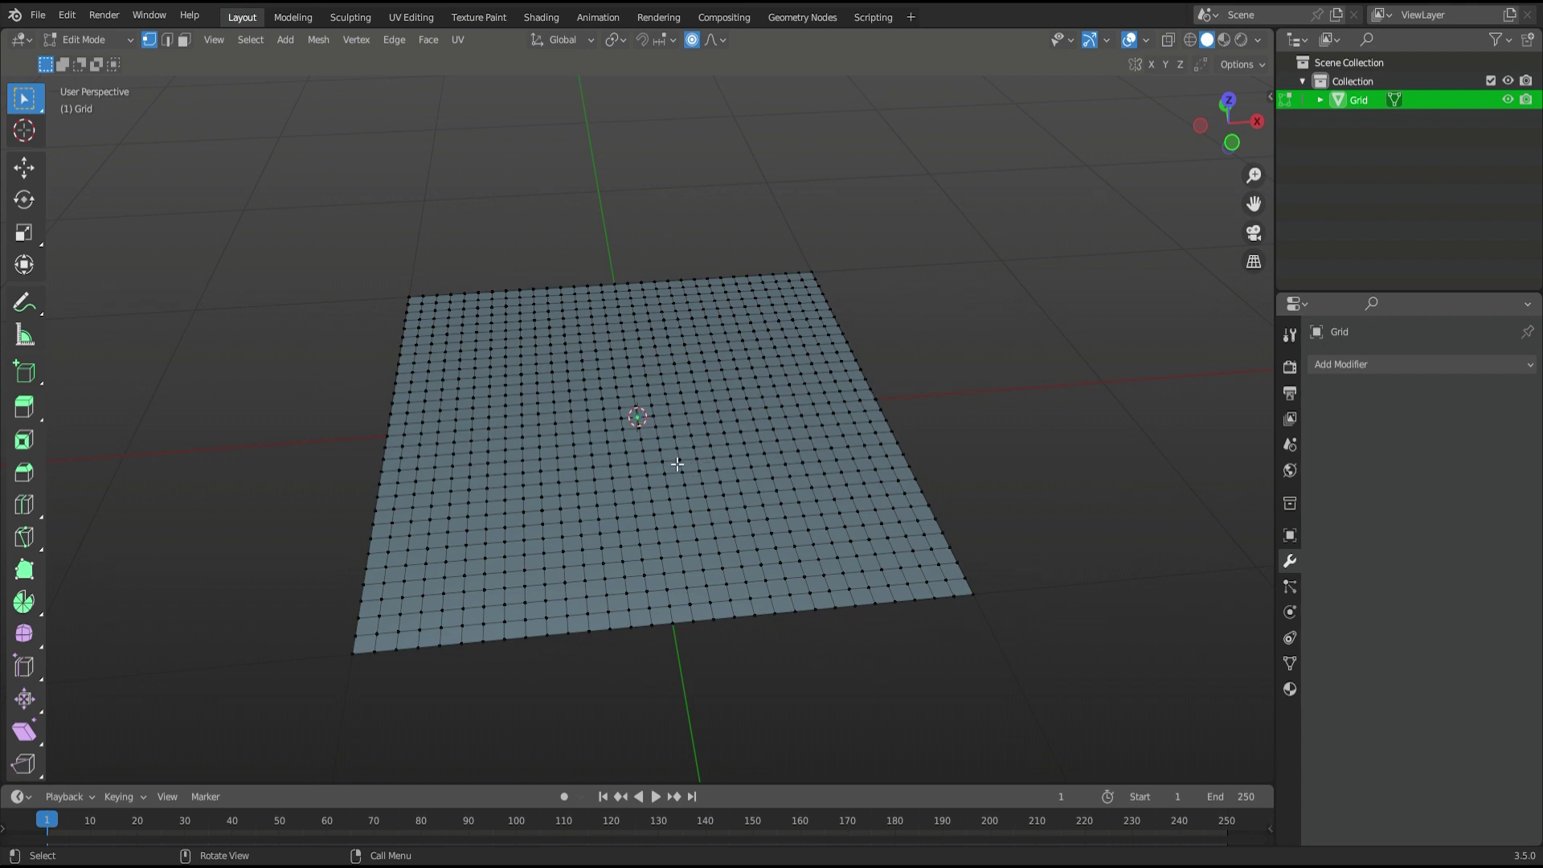
# Preview a soft-falloff vertical move of the centre vertex, then cancel it
pyautogui.press('g')
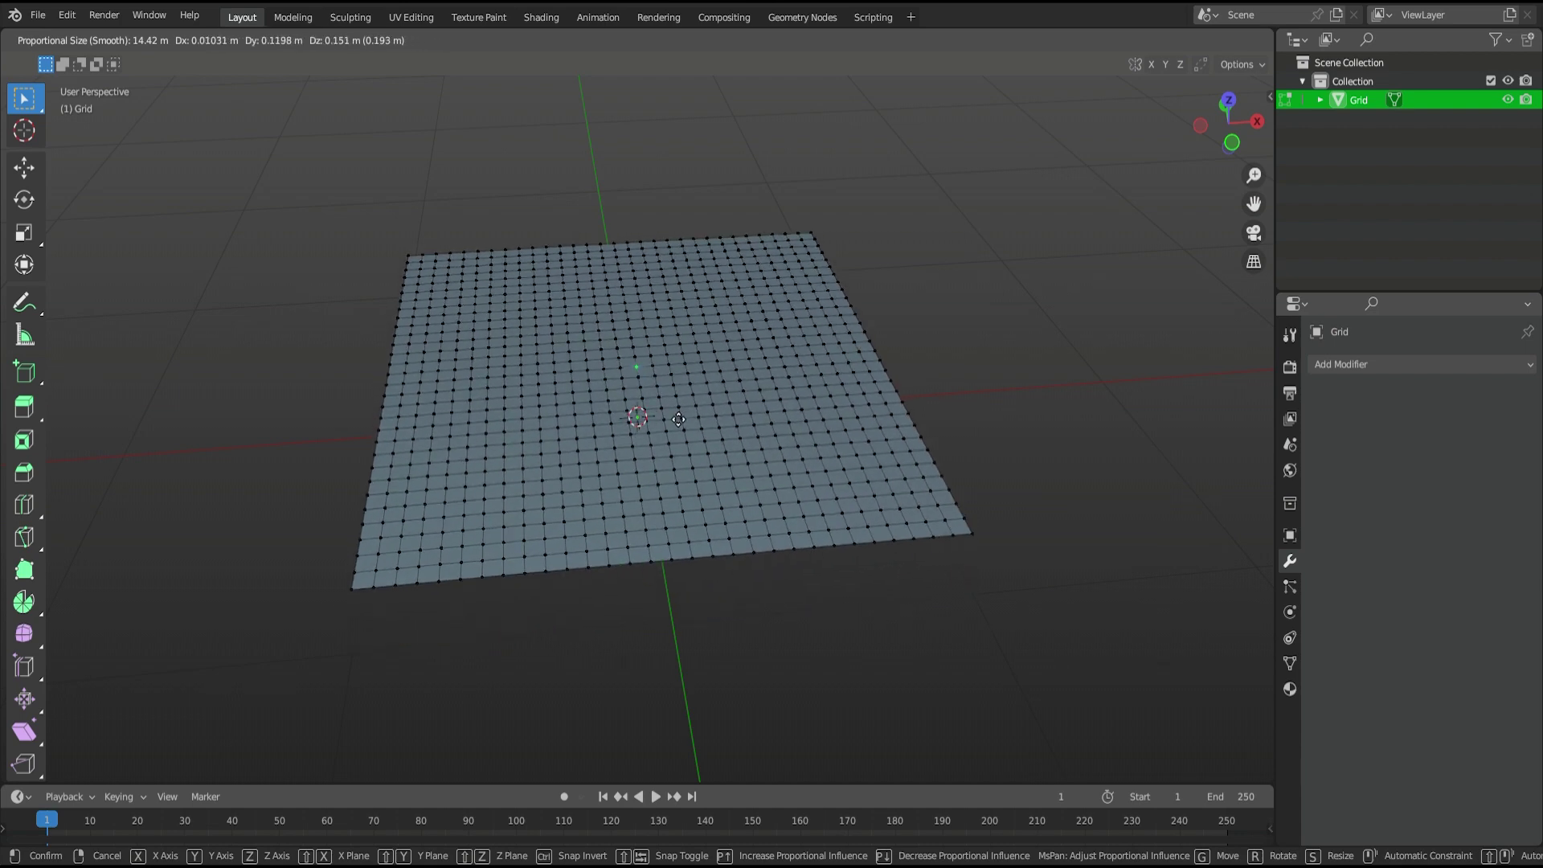
pyautogui.press('z')
pyautogui.scroll(-2, 687, 440)
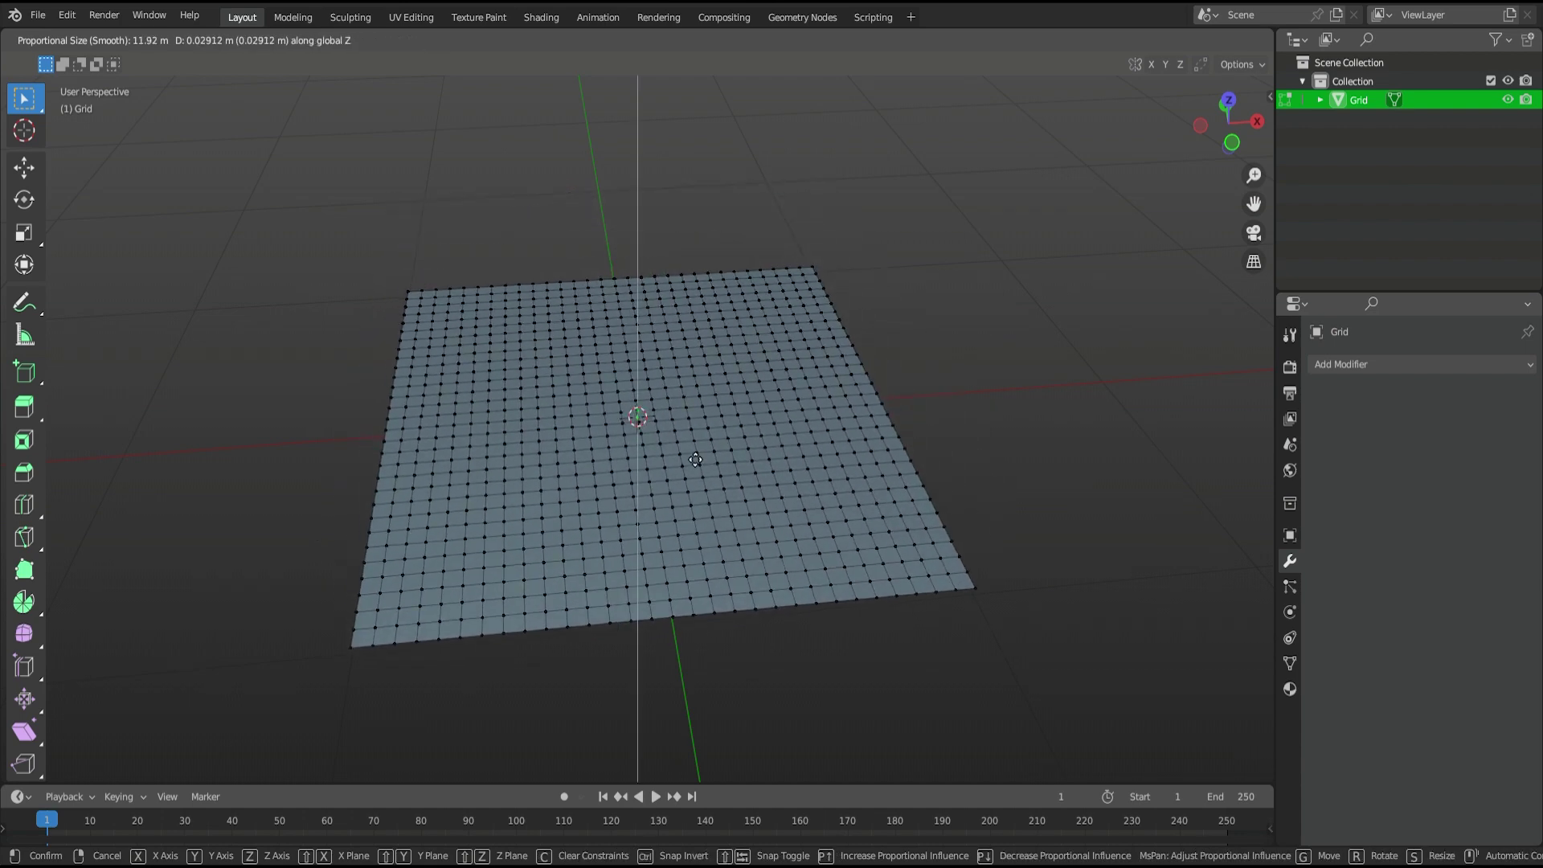
pyautogui.scroll(8, 696, 460)
pyautogui.scroll(12, 700, 491)
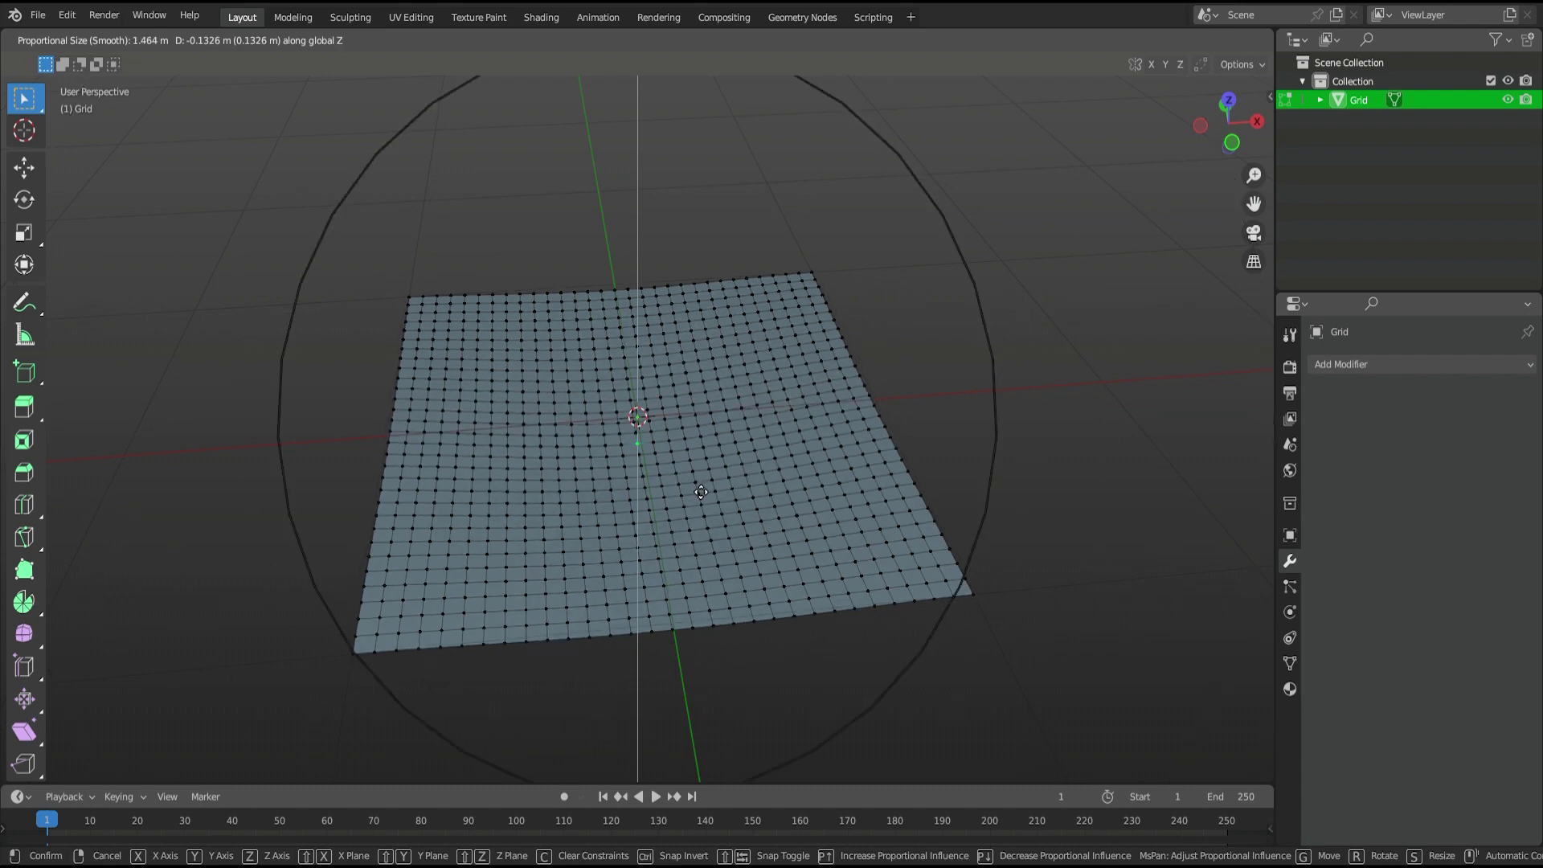
pyautogui.scroll(7, 700, 491)
pyautogui.scroll(-4, 700, 490)
pyautogui.scroll(5, 701, 491)
pyautogui.scroll(2, 700, 491)
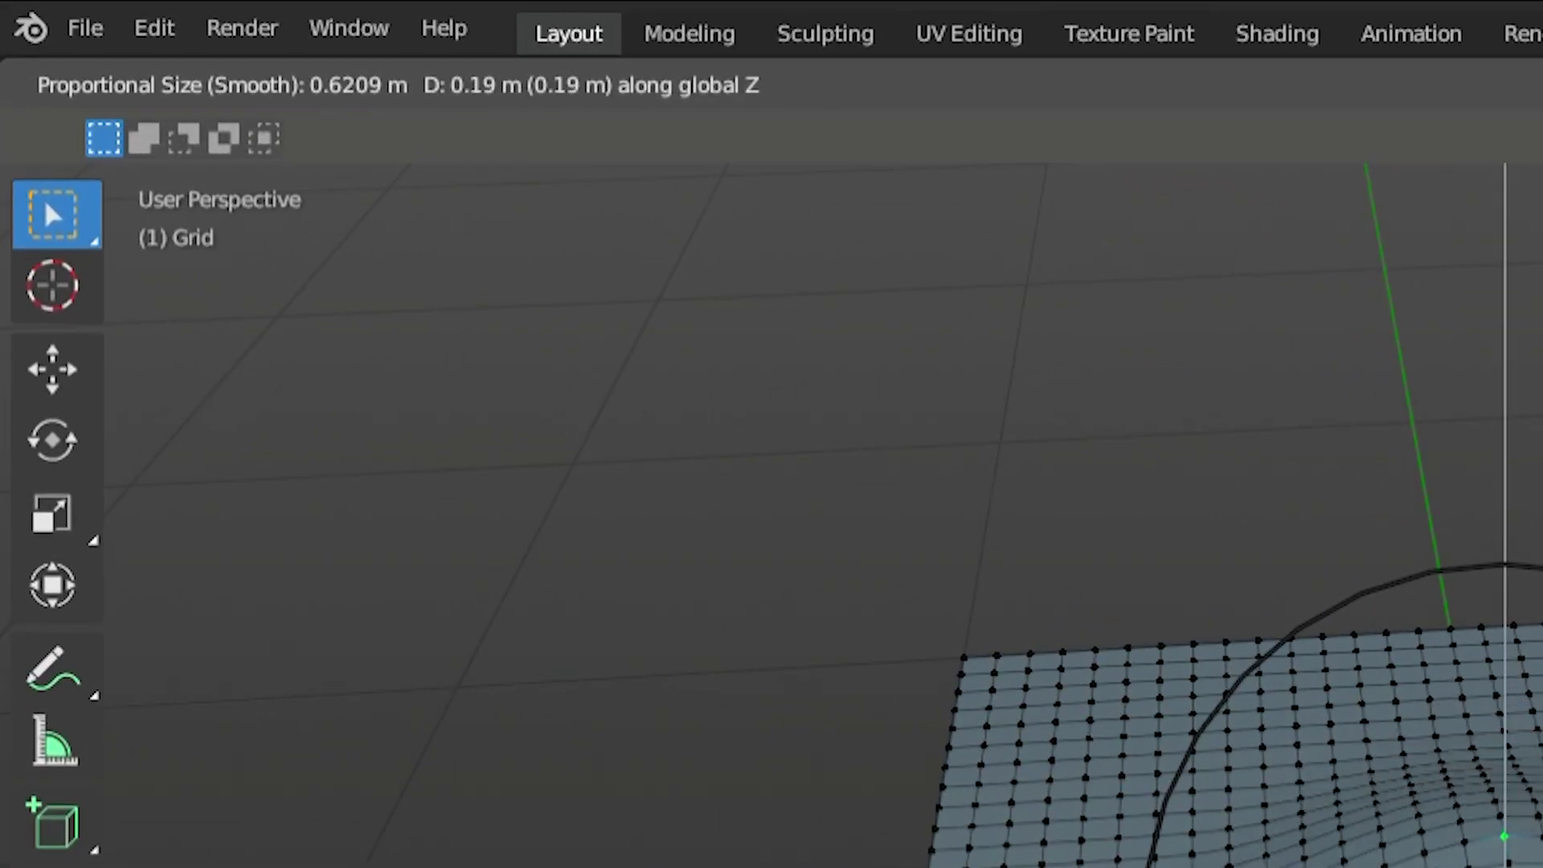
pyautogui.press('Escape')
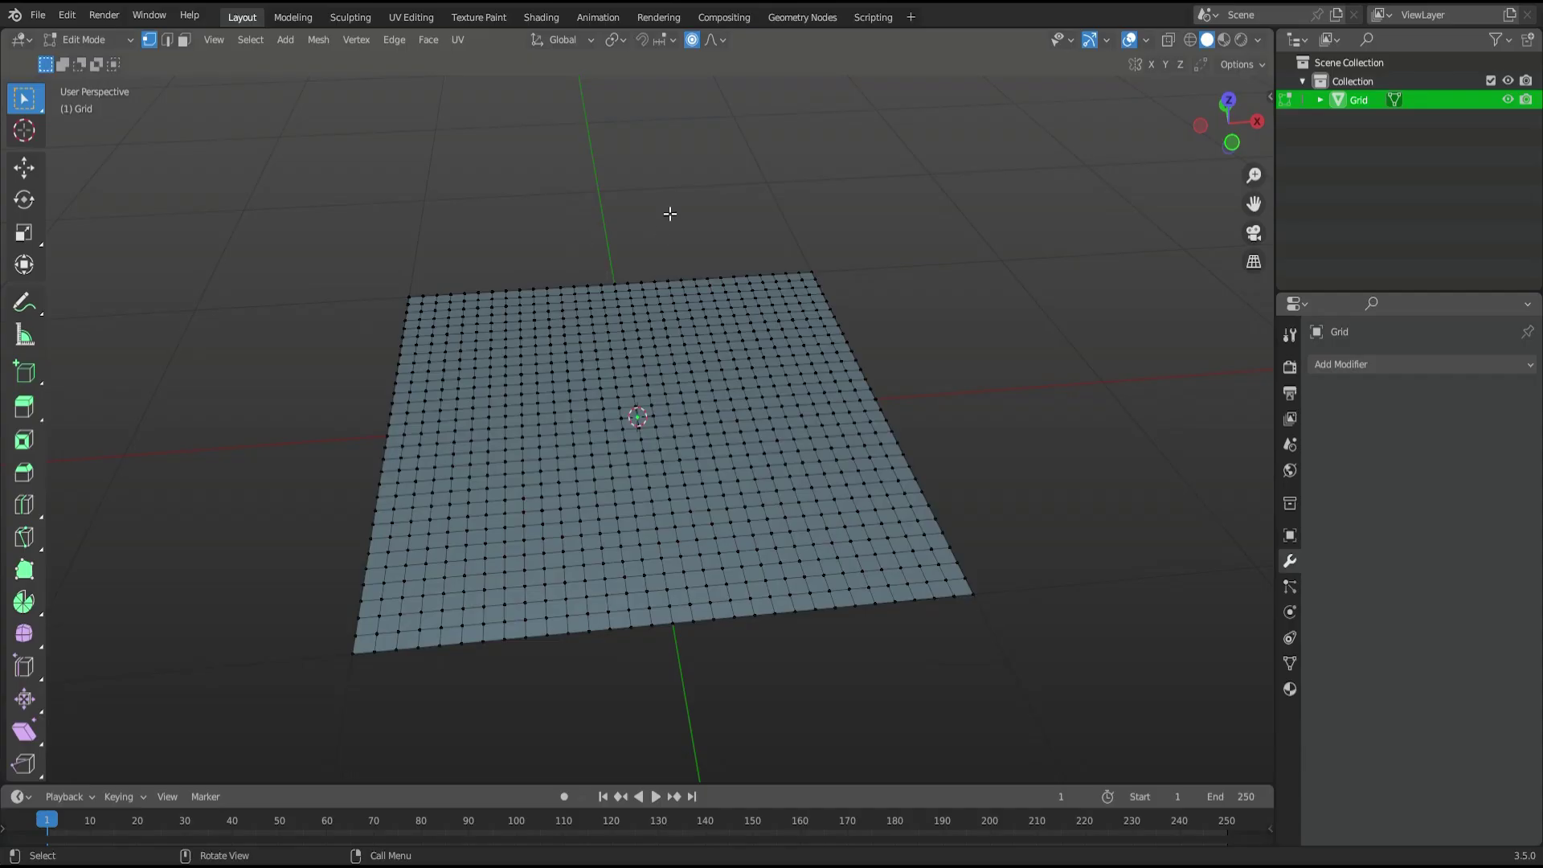
# Place the 3D cursor above the grid and set the pivot point to 3D Cursor
pyautogui.moveTo(670, 213)
pyautogui.keyDown('shift'); pyautogui.mouseDown(button='middle')
pyautogui.moveTo(640, 397)
pyautogui.moveTo(678, 416)
pyautogui.mouseUp(button='middle'); pyautogui.keyUp('shift')
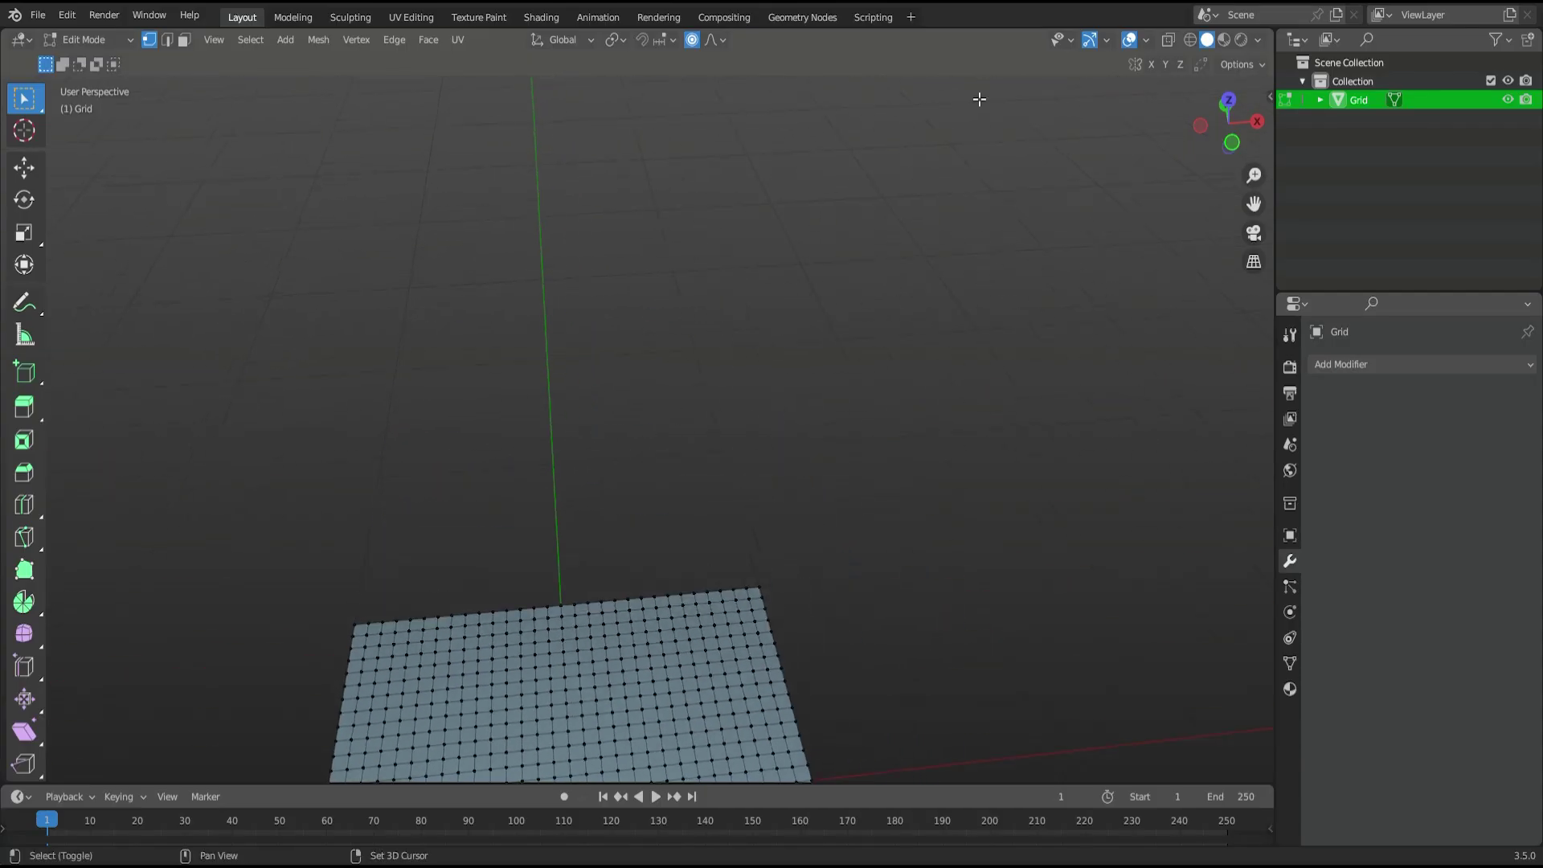
pyautogui.scroll(-2, 720, 289)
pyautogui.keyDown('shift'); pyautogui.rightClick(923, 193); pyautogui.keyUp('shift')
pyautogui.click(615, 38)
pyautogui.click(639, 81)
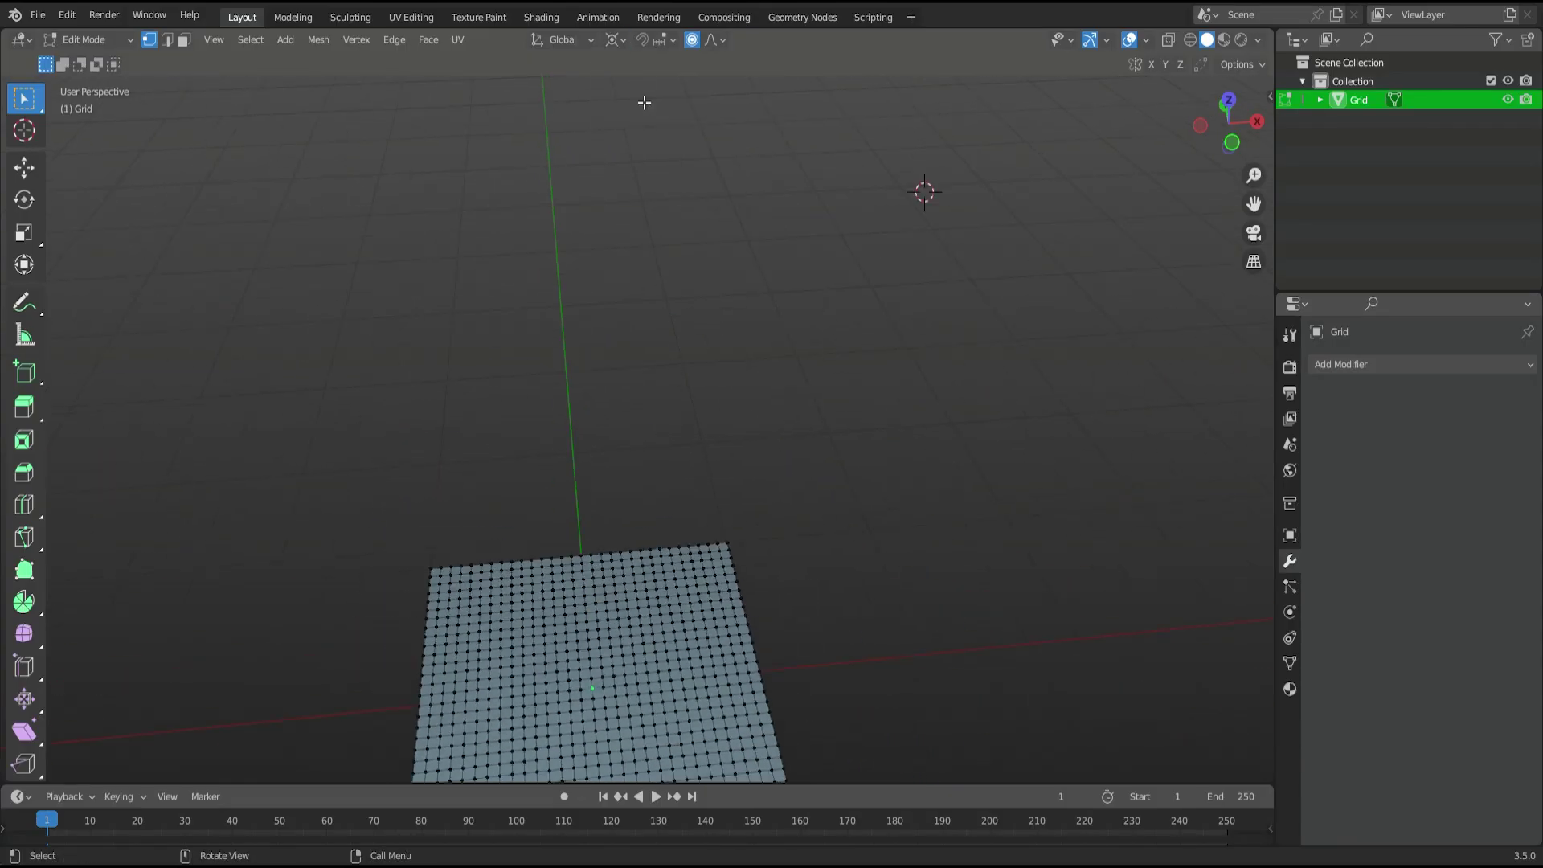
pyautogui.keyDown('shift'); pyautogui.moveTo(644, 102); pyautogui.dragTo(665, 407, button='middle'); pyautogui.keyUp('shift')
pyautogui.press('g')
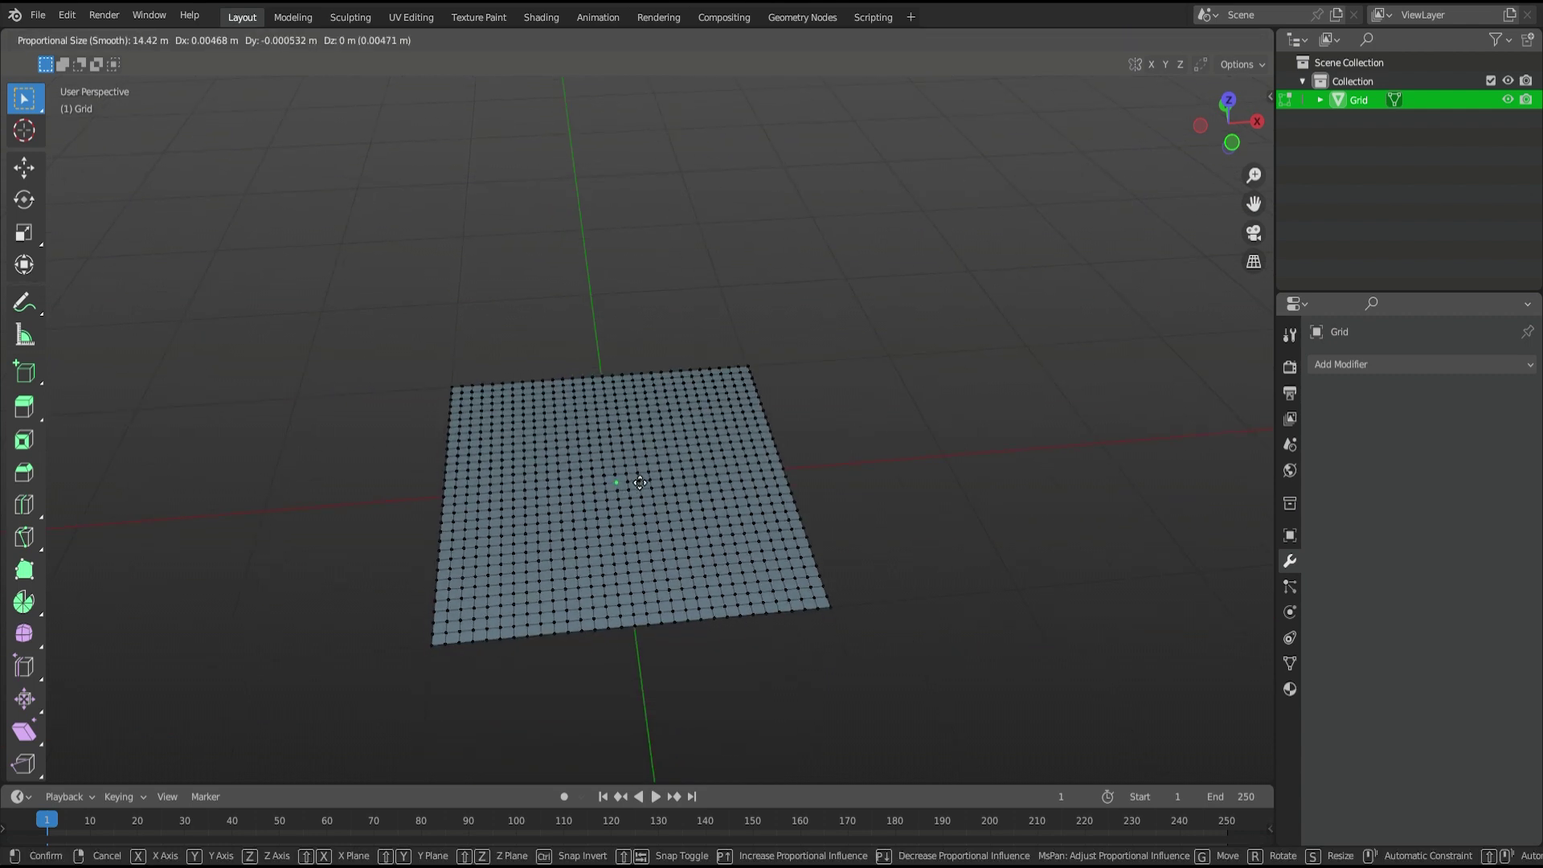
pyautogui.press('z')
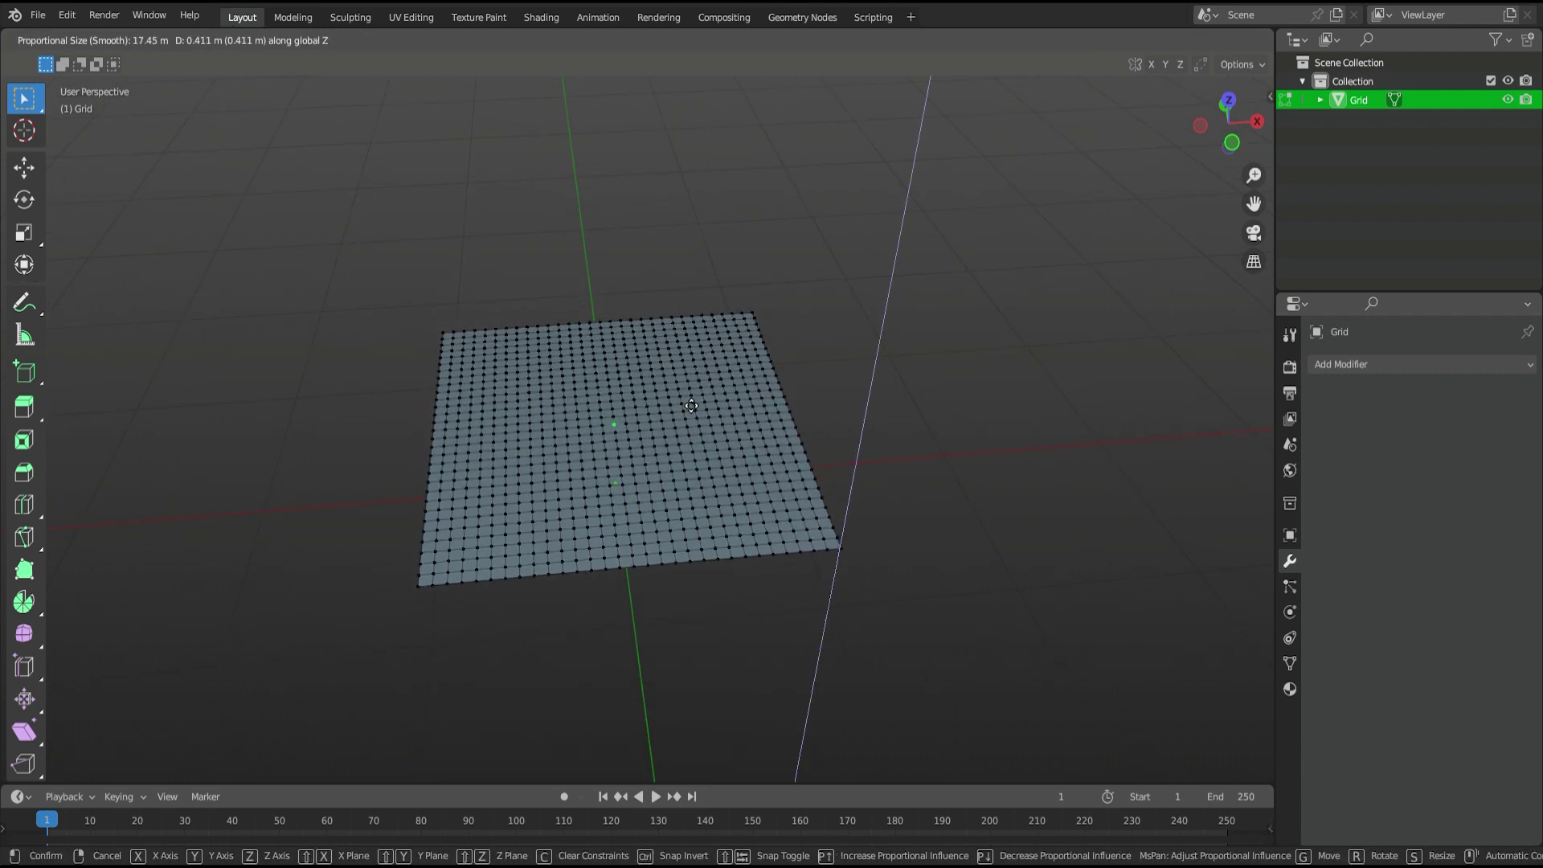
pyautogui.scroll(3, 689, 401)
pyautogui.scroll(3, 689, 401)
pyautogui.rightClick(691, 405)
pyautogui.moveTo(690, 406)
pyautogui.keyDown('shift'); pyautogui.mouseDown(button='middle')
pyautogui.moveTo(650, 455)
pyautogui.moveTo(604, 462)
pyautogui.mouseUp(button='middle'); pyautogui.keyUp('shift')
pyautogui.press('g')
pyautogui.press('z')
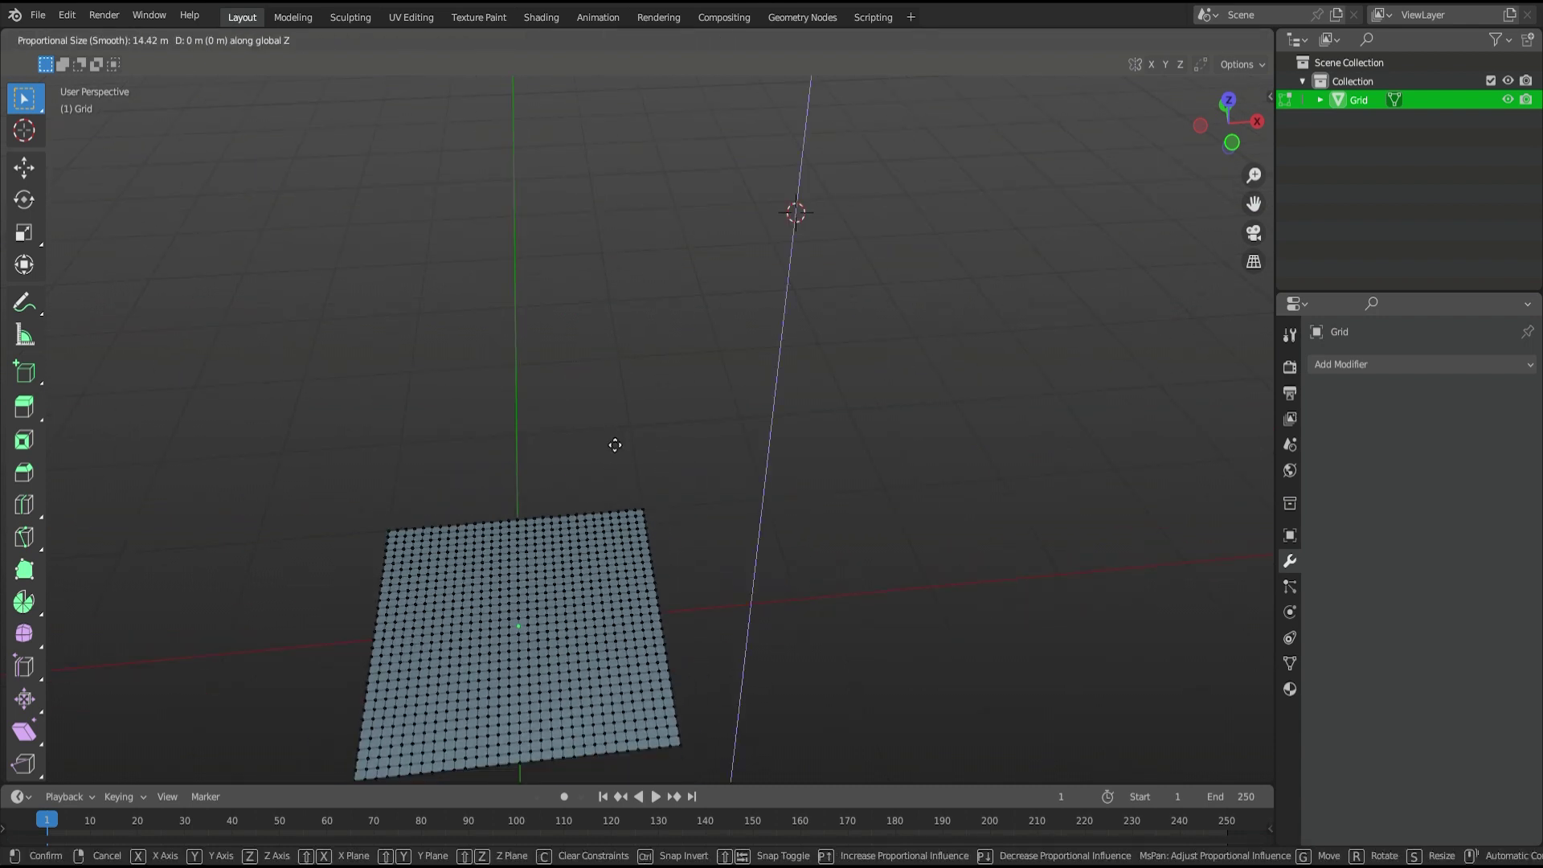
pyautogui.scroll(3, 633, 479)
pyautogui.scroll(3, 634, 478)
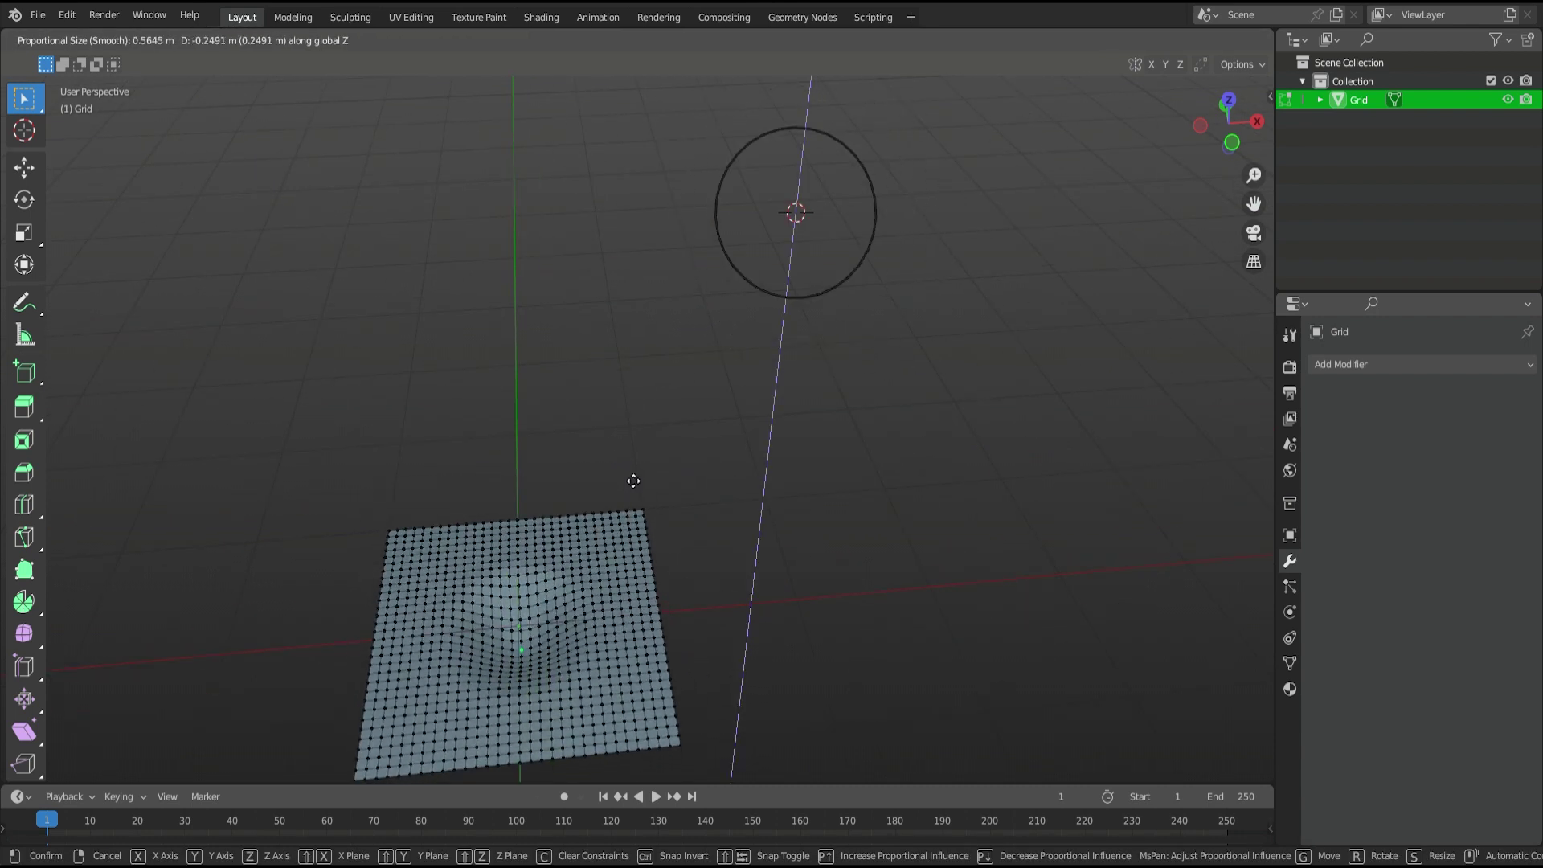
pyautogui.scroll(-1, 634, 479)
pyautogui.rightClick(630, 483)
# Select the grid's corner vertex and preview a vertical move, then cancel it
pyautogui.keyDown('shift'); pyautogui.click(755, 267); pyautogui.keyUp('shift')
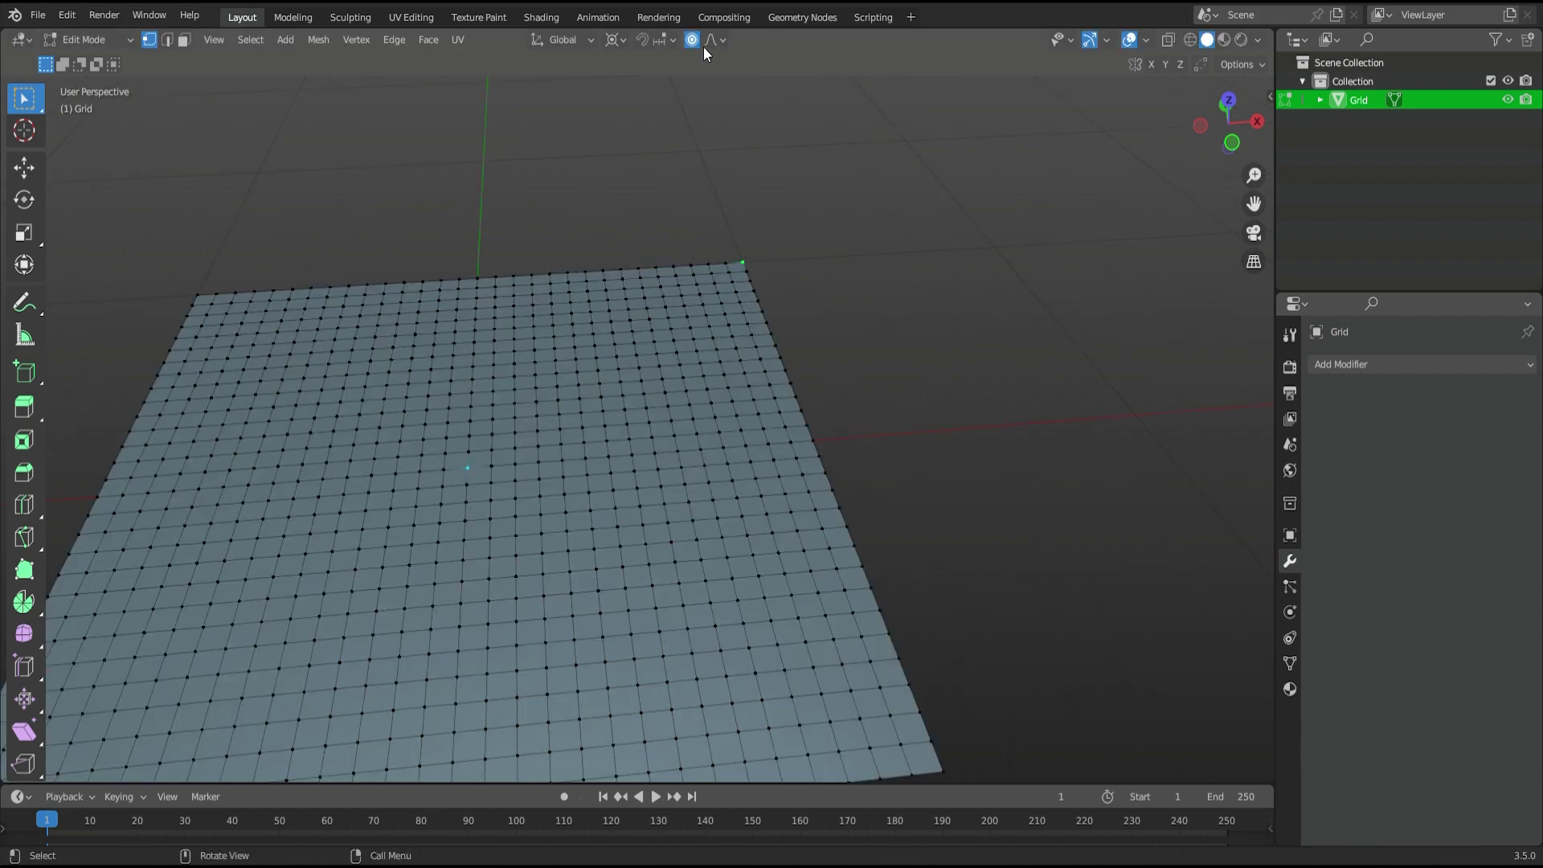
pyautogui.click(615, 39)
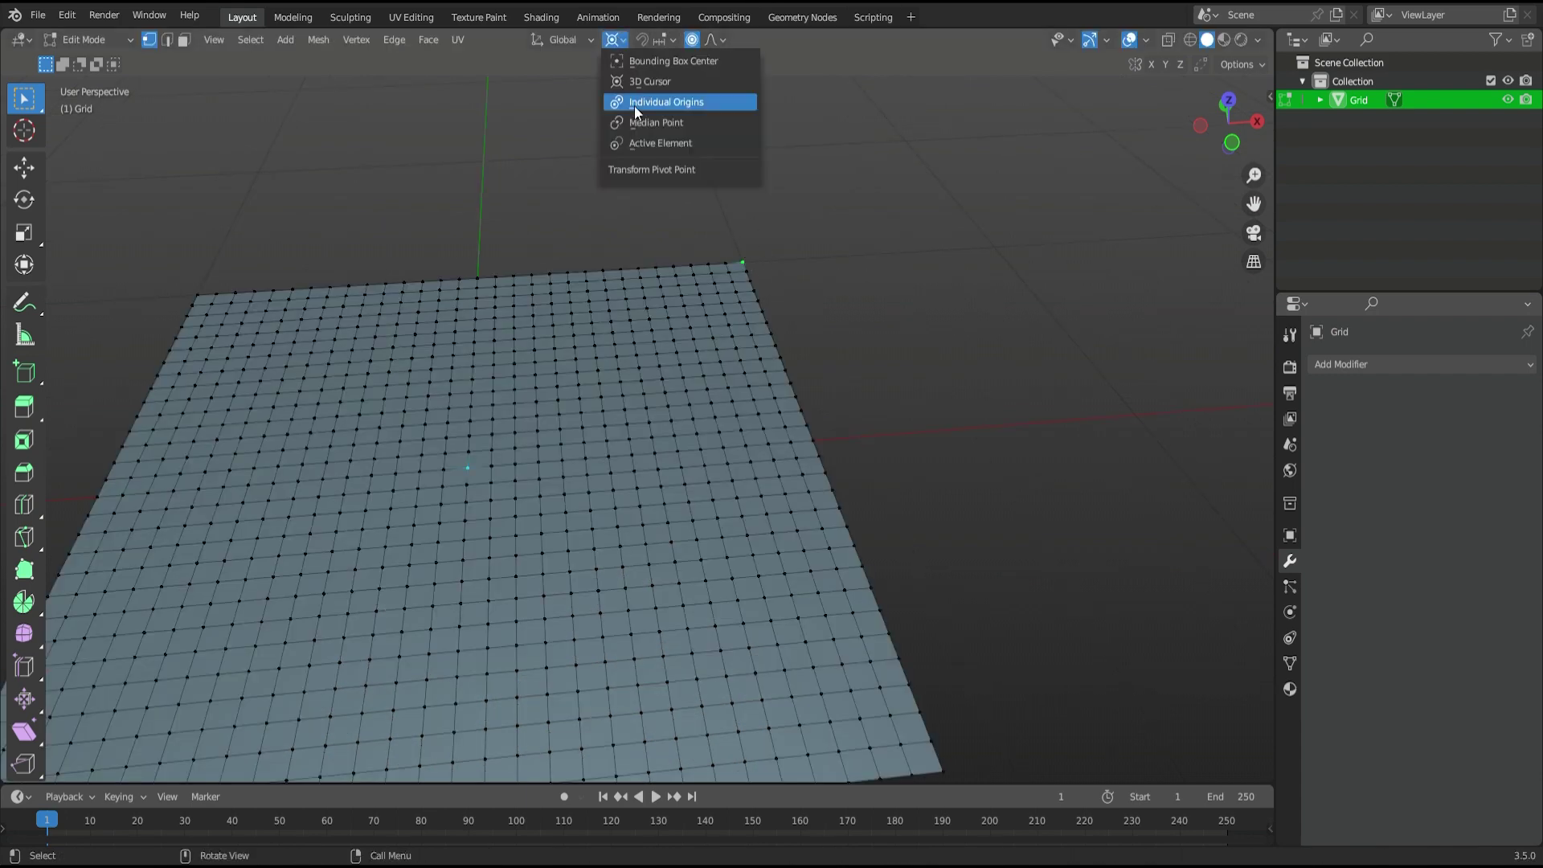
pyautogui.press('g')
pyautogui.press('z')
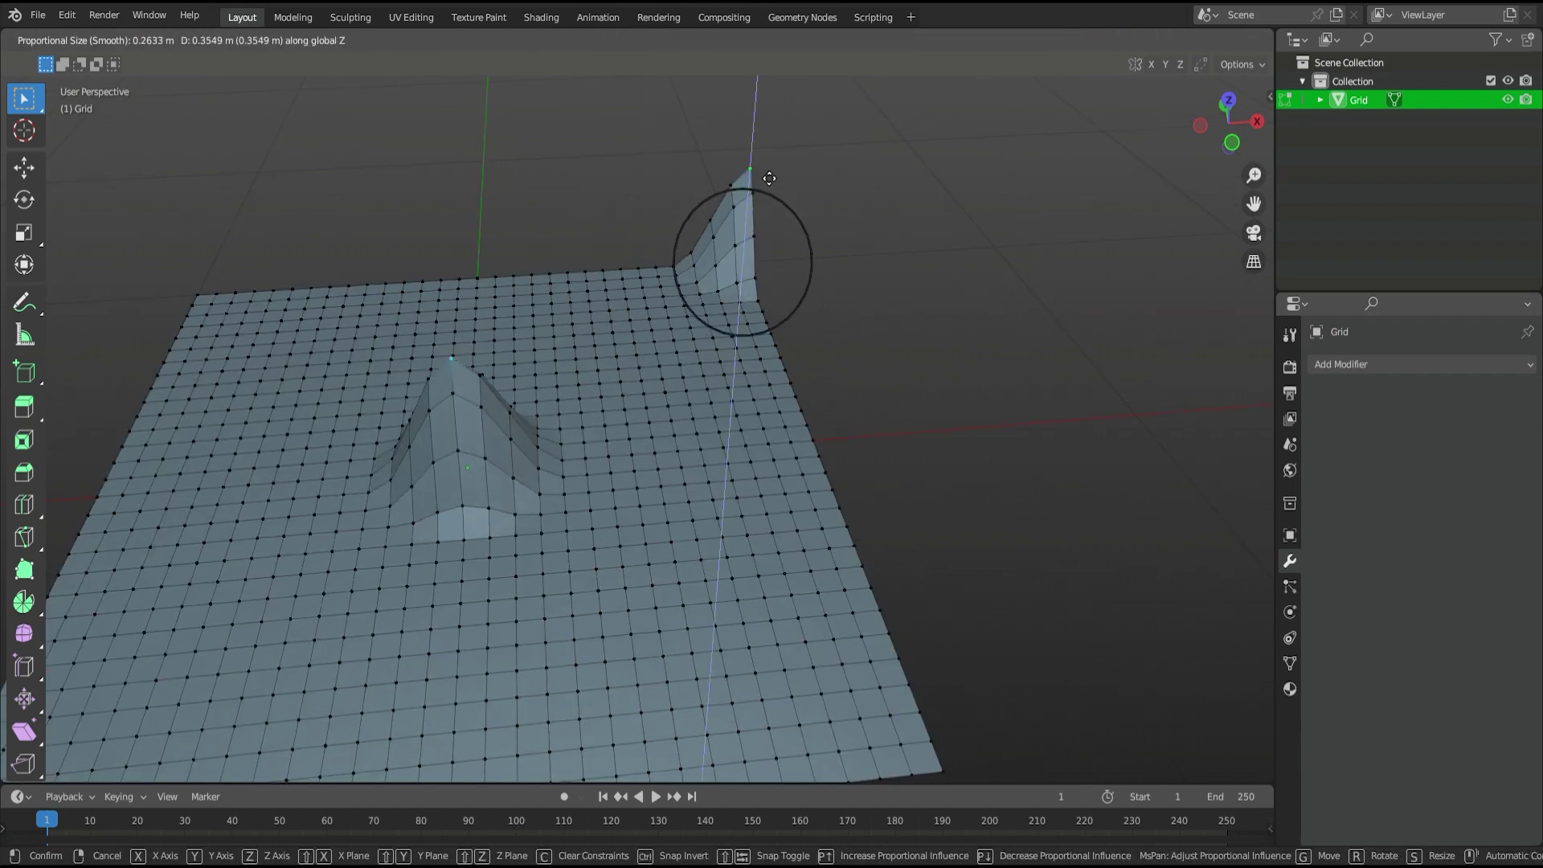
pyautogui.rightClick(764, 258)
pyautogui.click(617, 40)
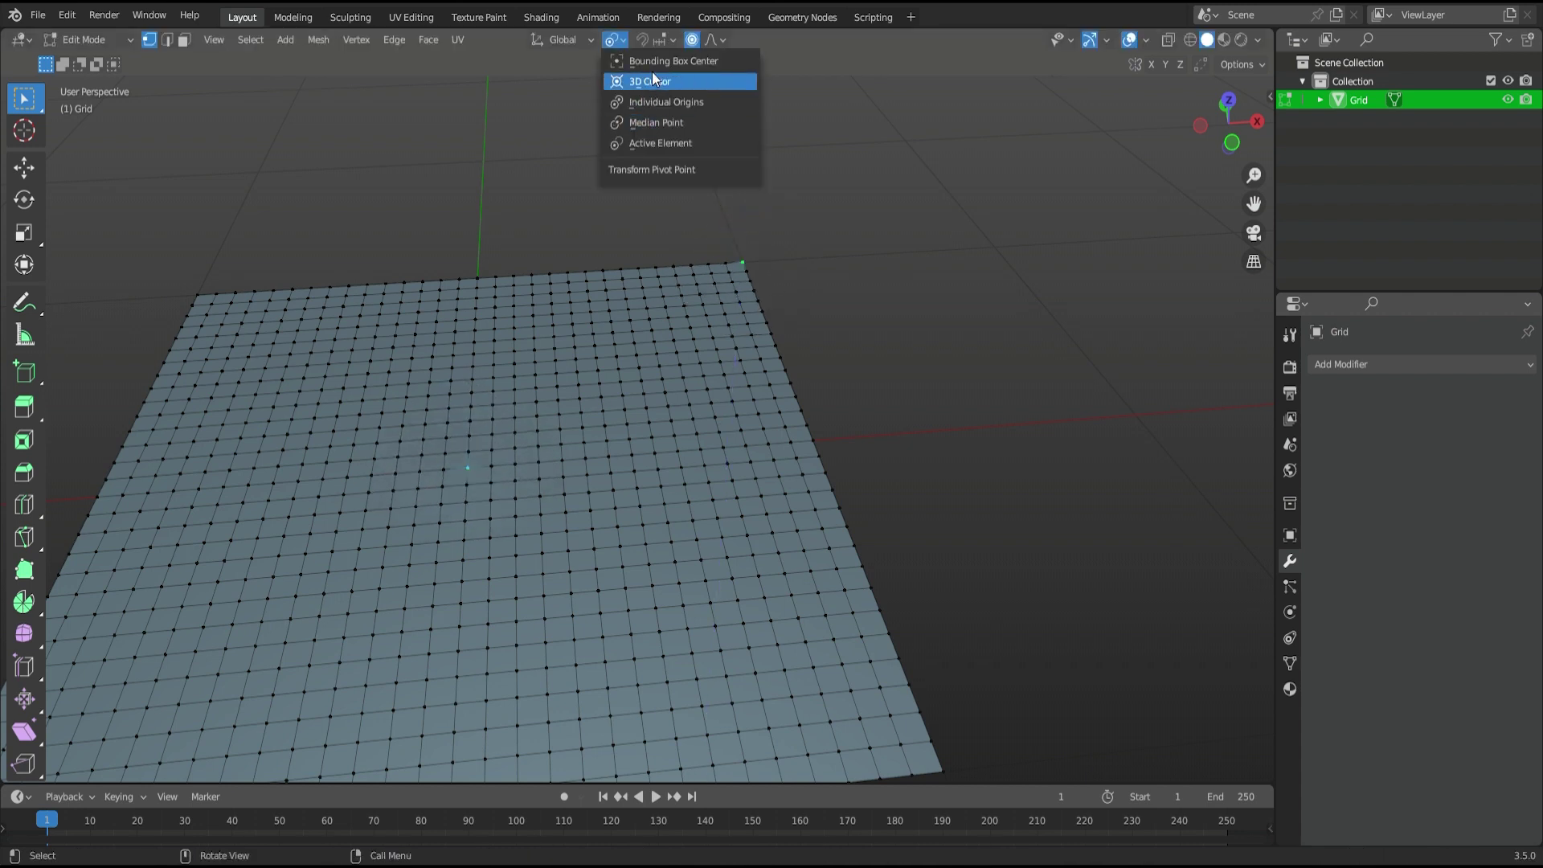
# Set the pivot point to Individual Origins, then test and cancel a vertical move
pyautogui.click(630, 103)
pyautogui.click(616, 40)
pyautogui.click(651, 118)
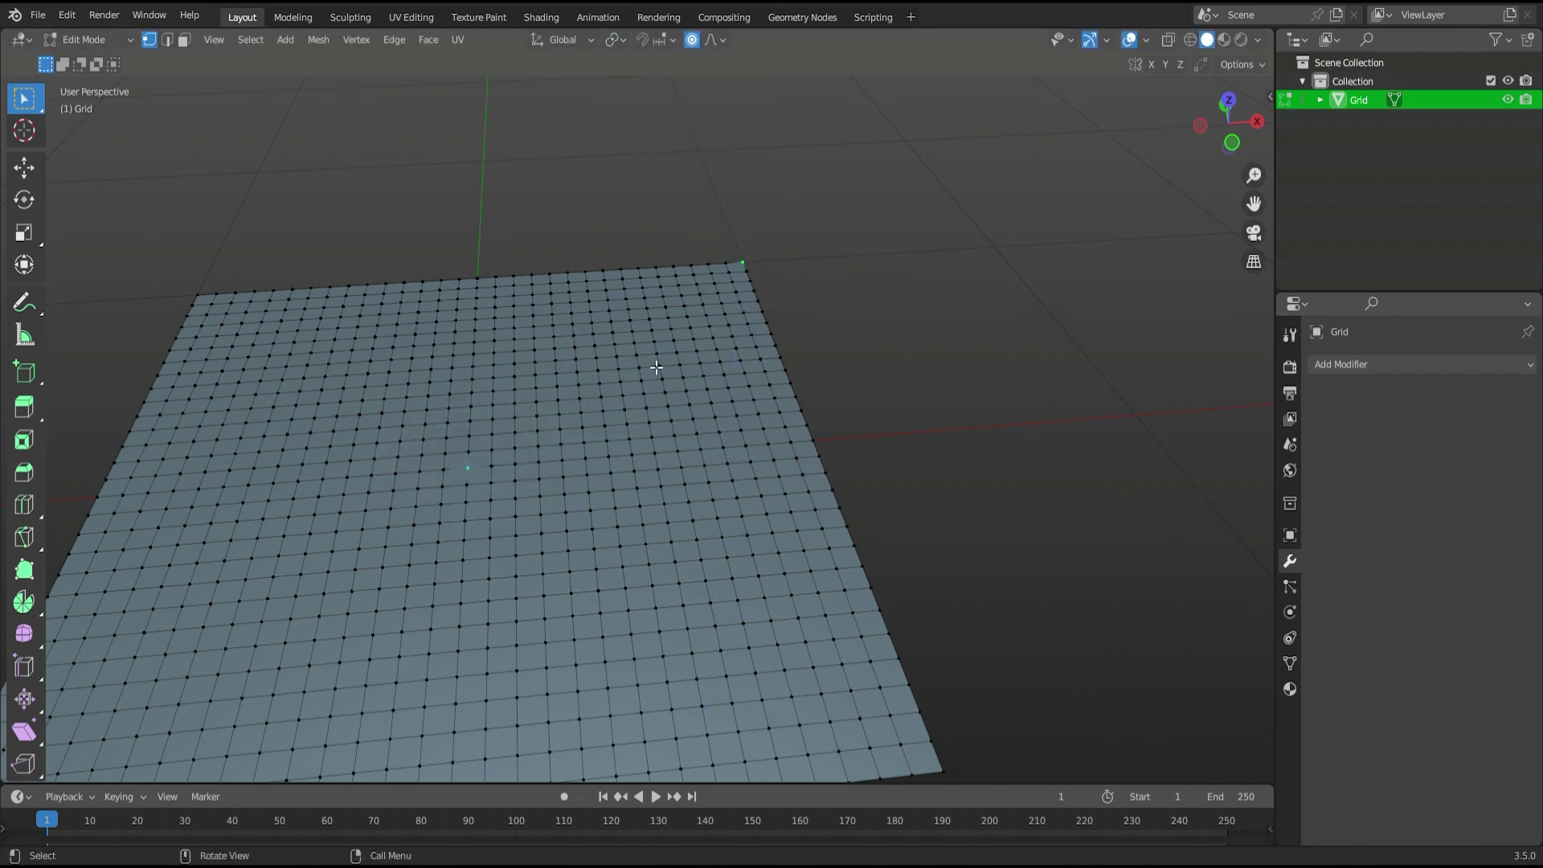
pyautogui.press('g')
pyautogui.press('z')
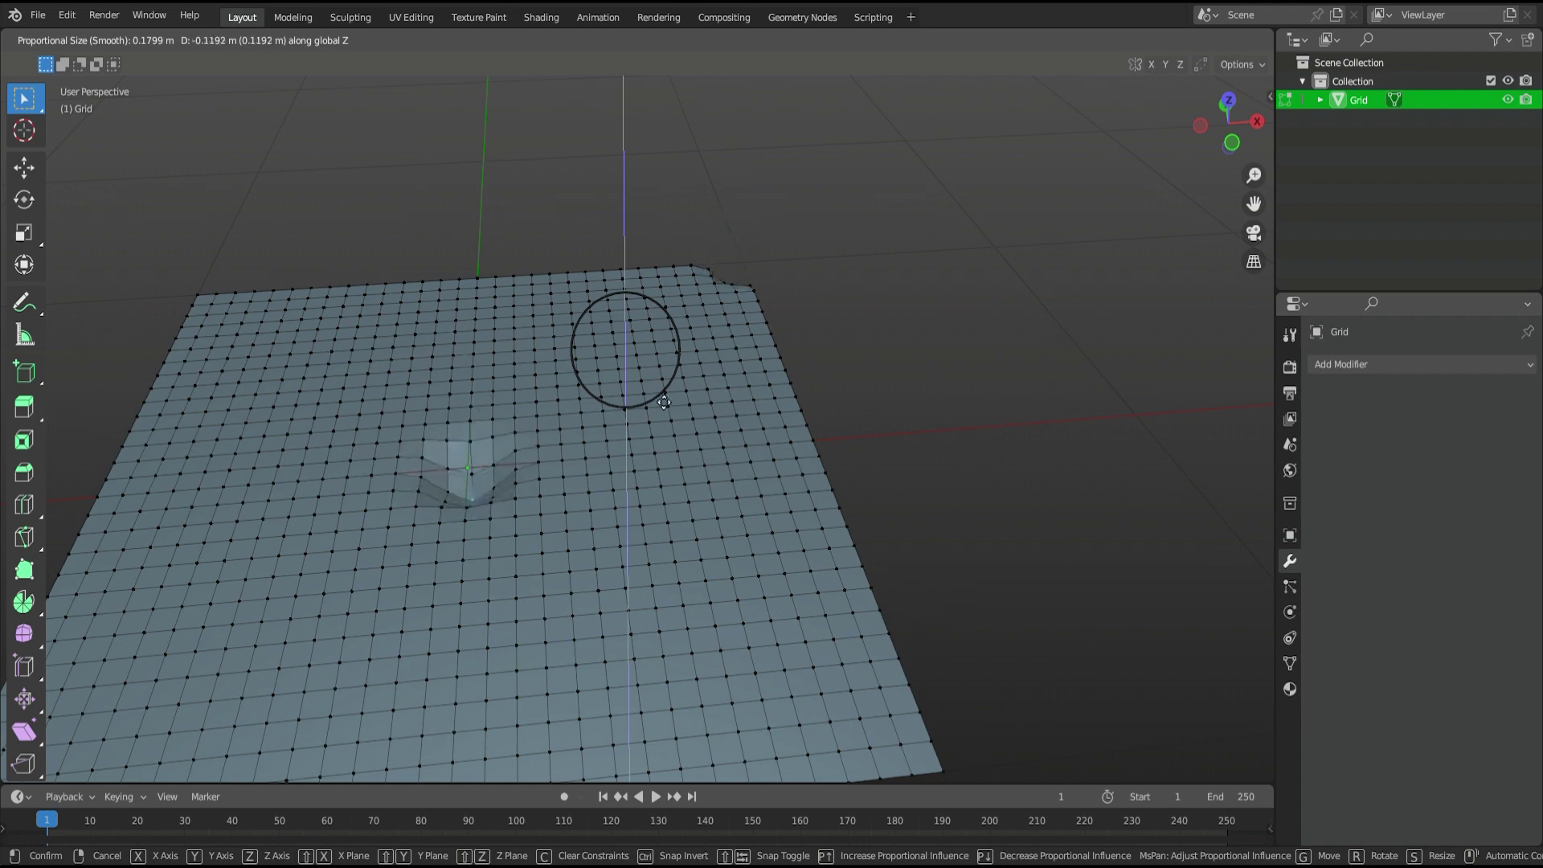
pyautogui.press('Escape')
pyautogui.moveTo(652, 350); pyautogui.dragTo(461, 394, button='middle')
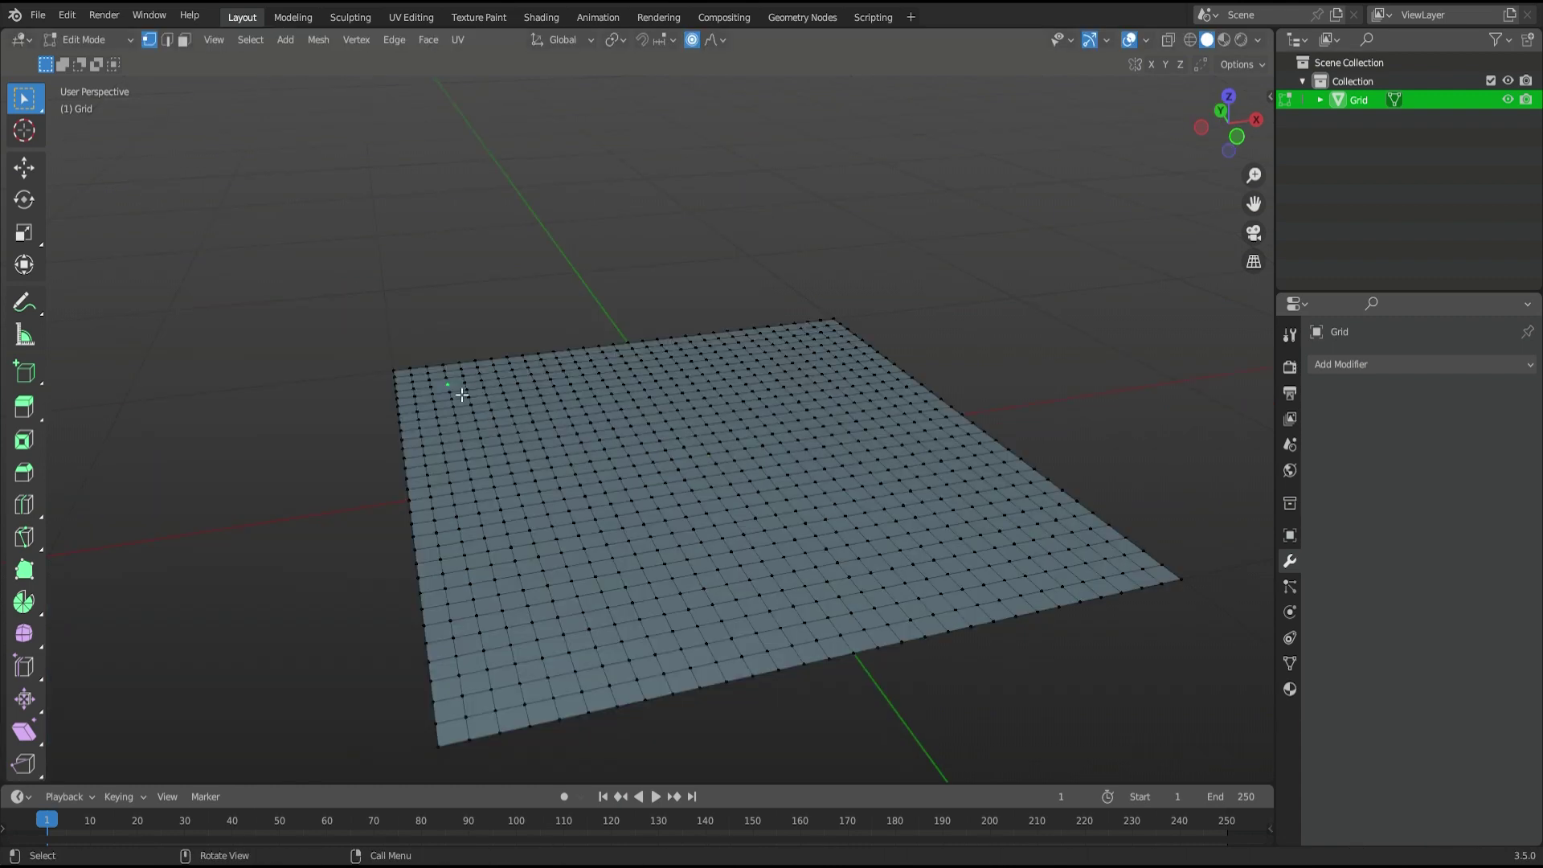
# Raise the first two random-falloff rocky peaks on the back edge
pyautogui.press('g')
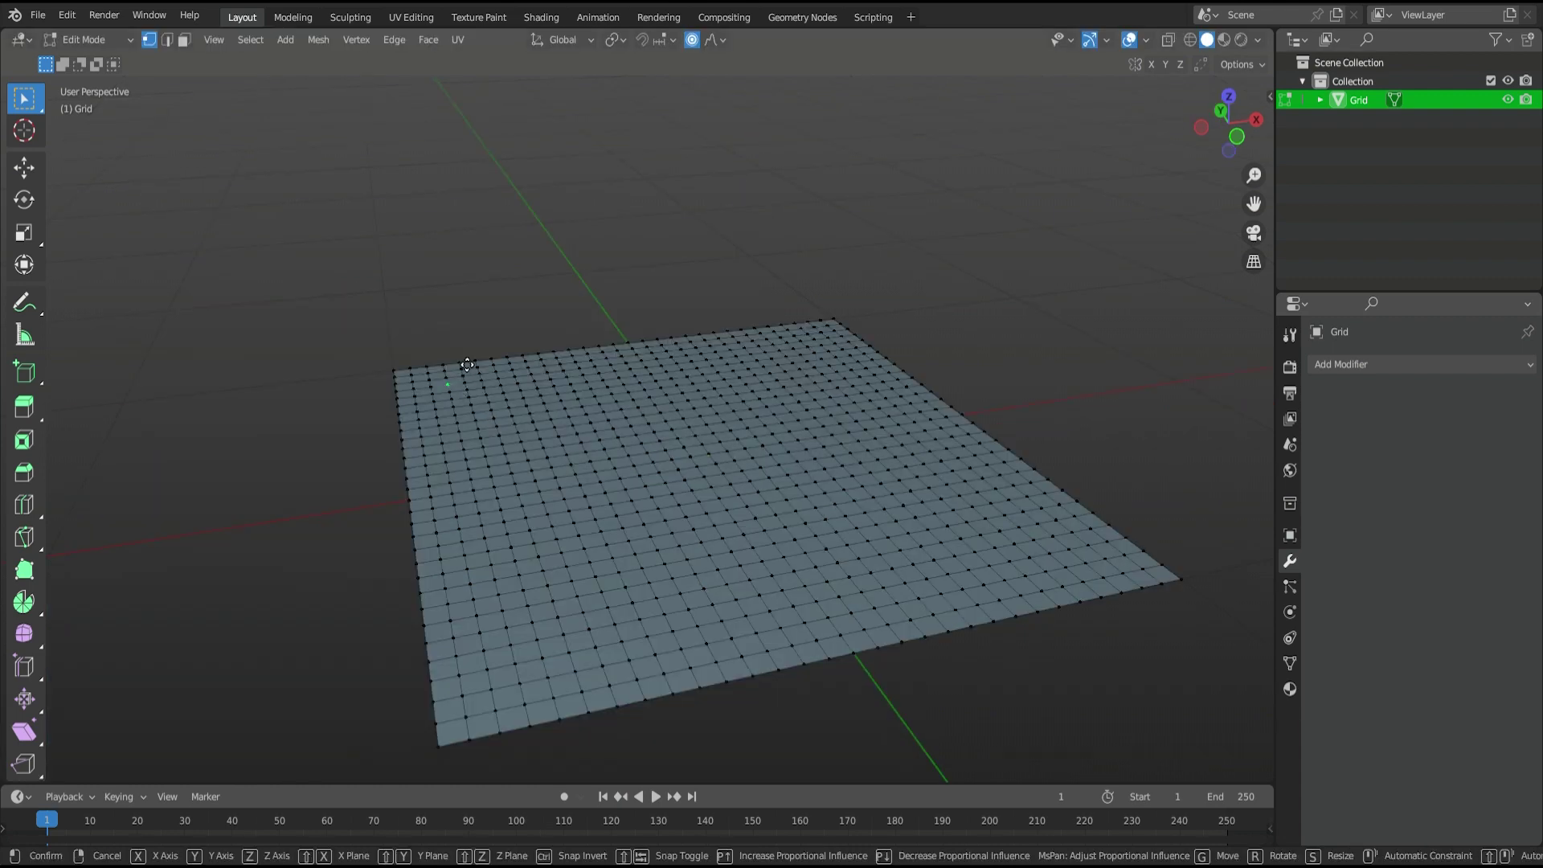
pyautogui.press('z')
pyautogui.scroll(20, 474, 361)
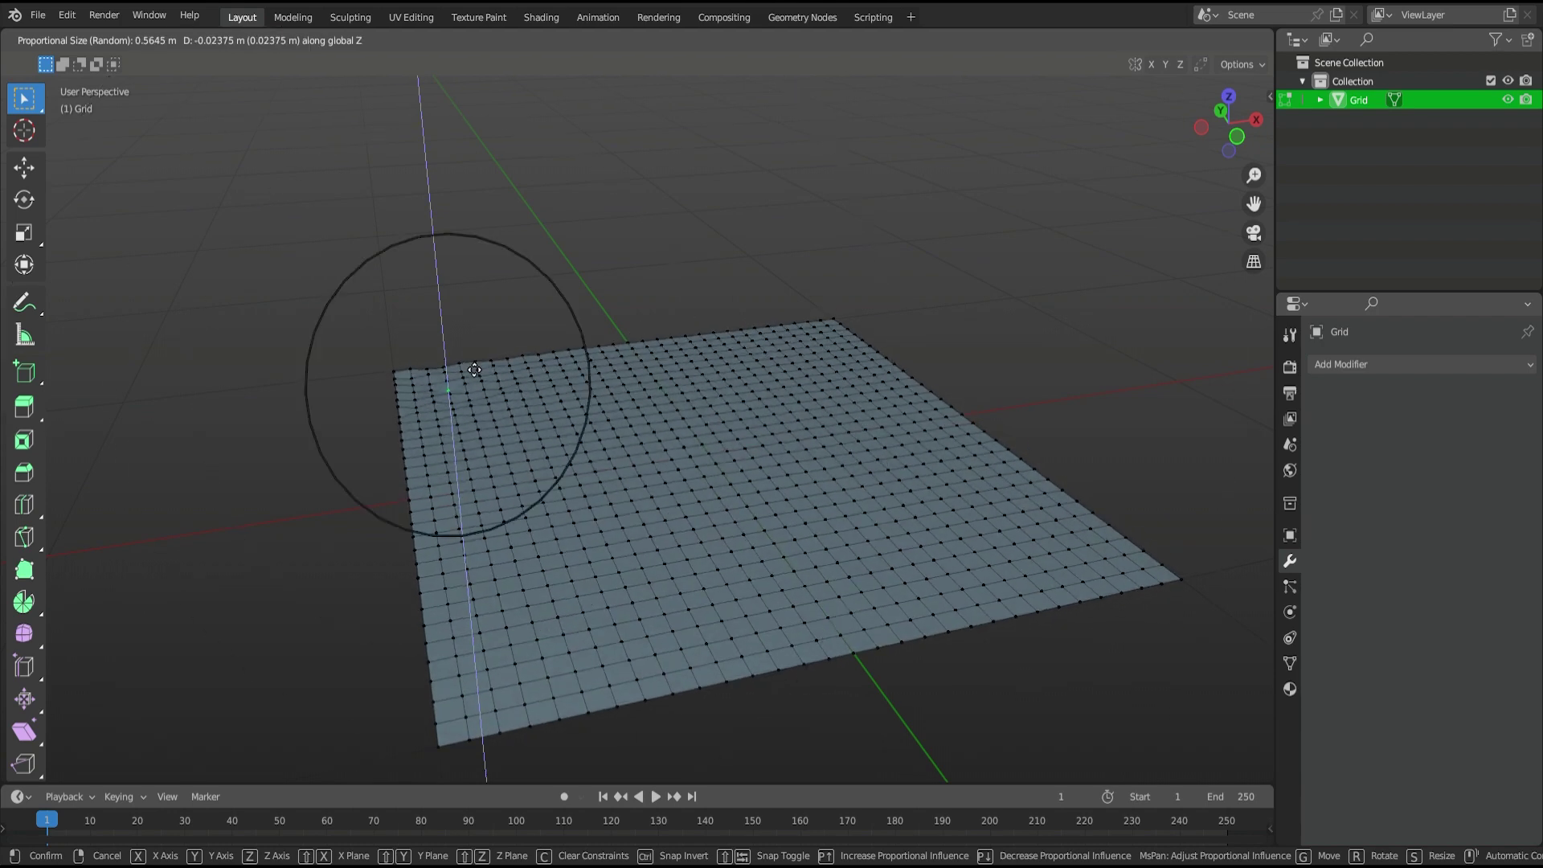
pyautogui.scroll(8, 474, 351)
pyautogui.scroll(-5, 474, 332)
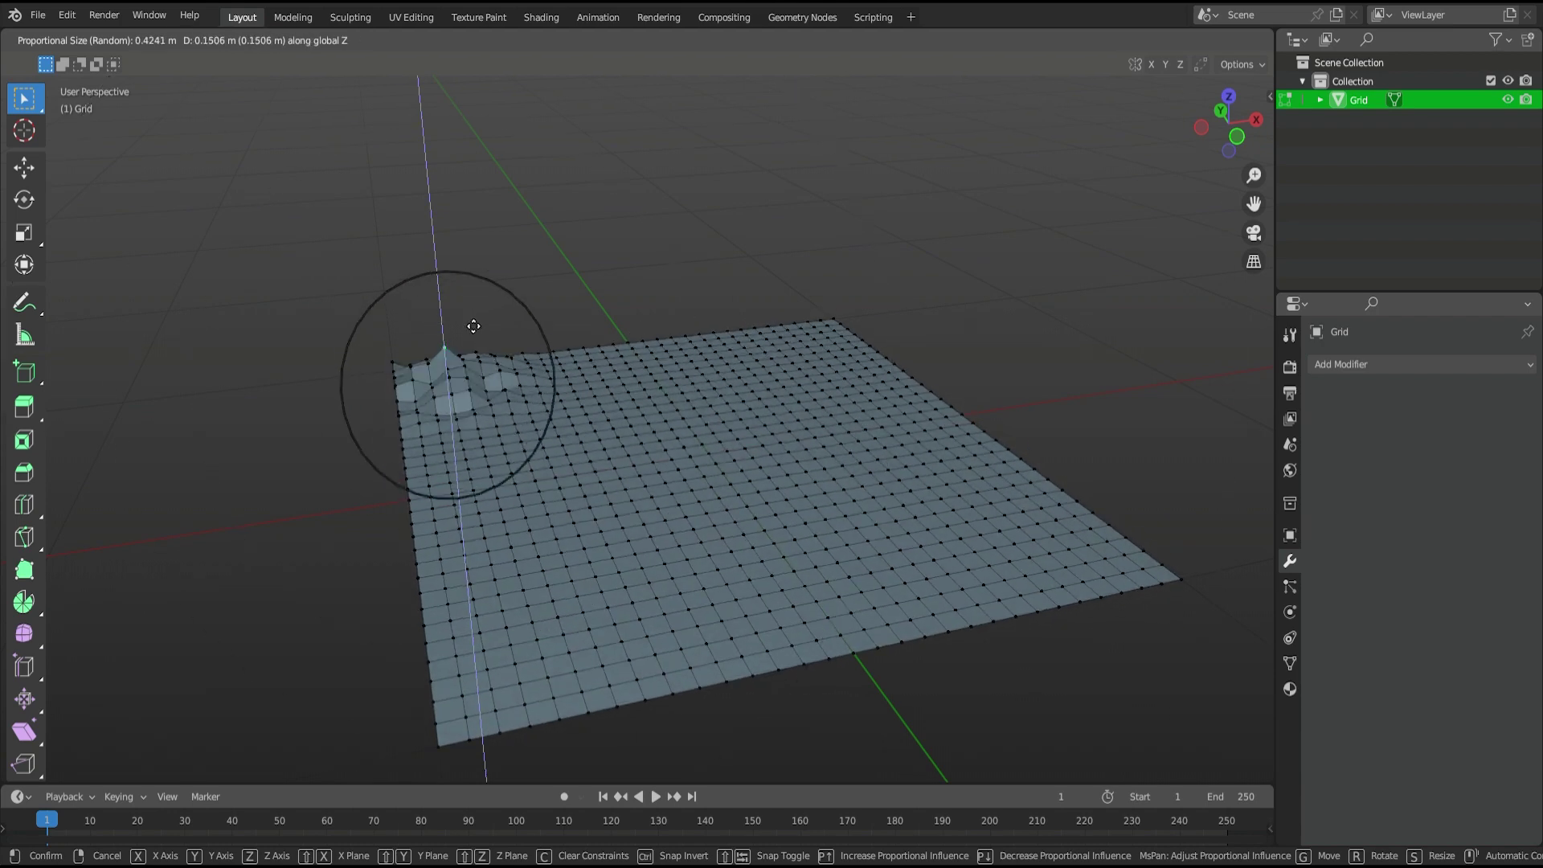
pyautogui.click(483, 286)
pyautogui.moveTo(483, 286); pyautogui.dragTo(623, 354, button='middle')
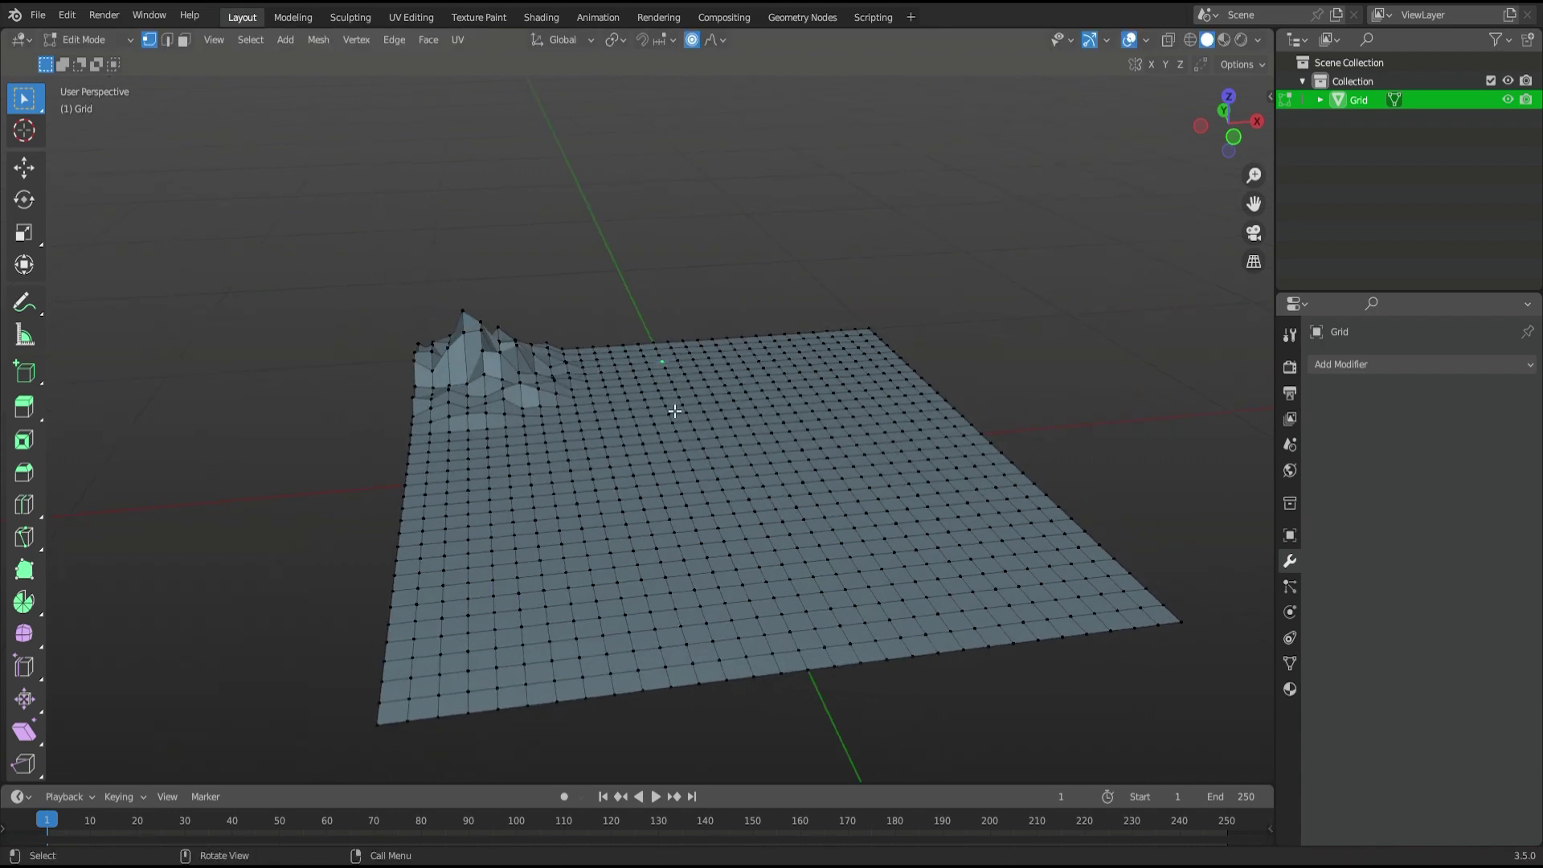
pyautogui.press('g')
pyautogui.press('z')
pyautogui.click(650, 316)
# Raise two more jagged peaks from neighbouring back-edge vertices
pyautogui.click(588, 355)
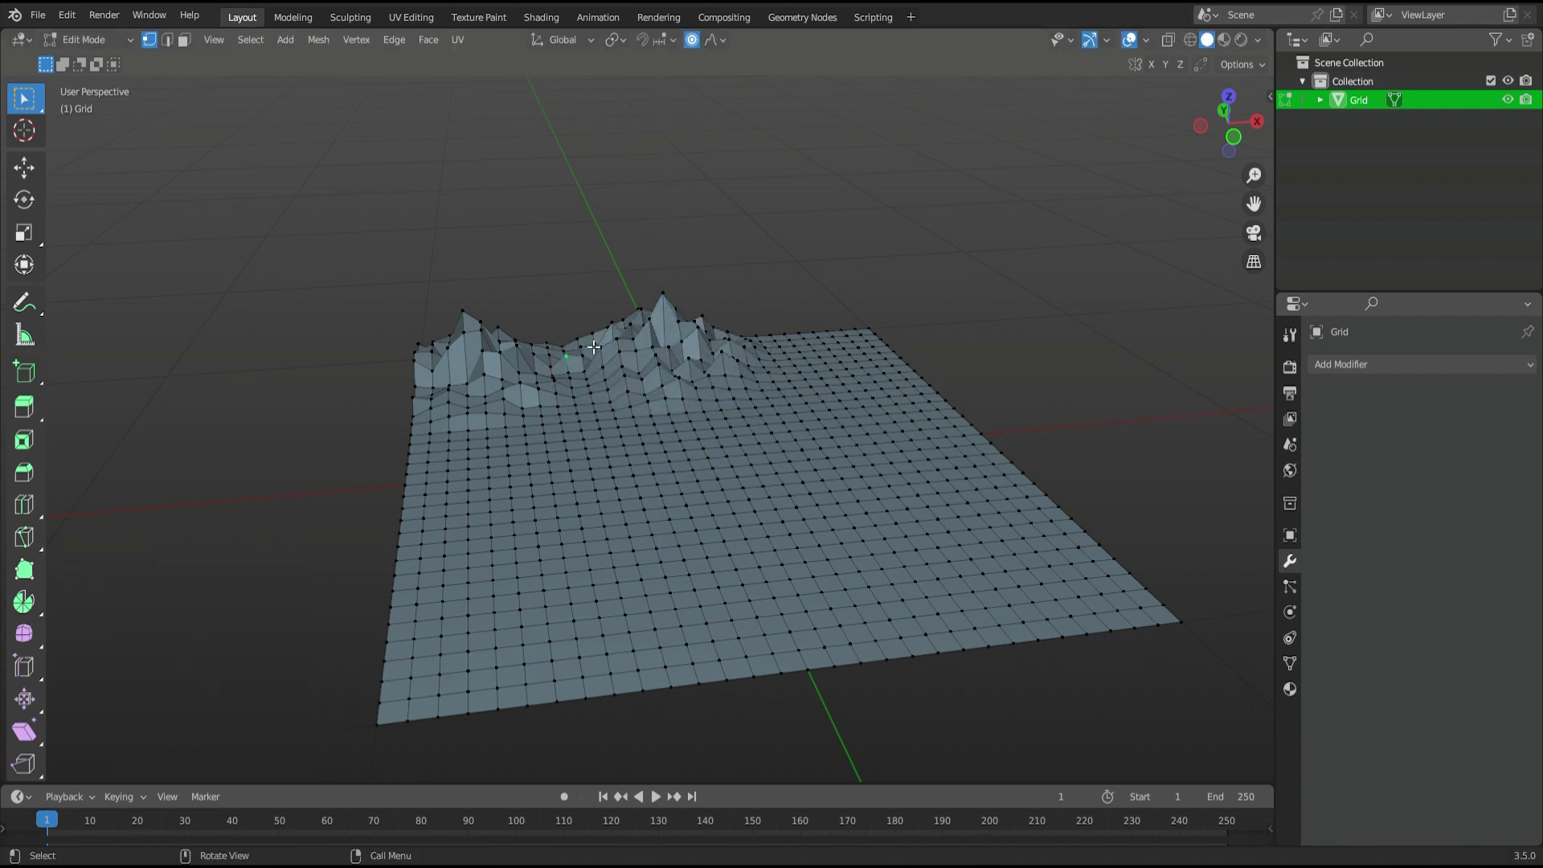
pyautogui.press('g')
pyautogui.press('z')
pyautogui.click(590, 332)
pyautogui.click(784, 353)
pyautogui.click(837, 361)
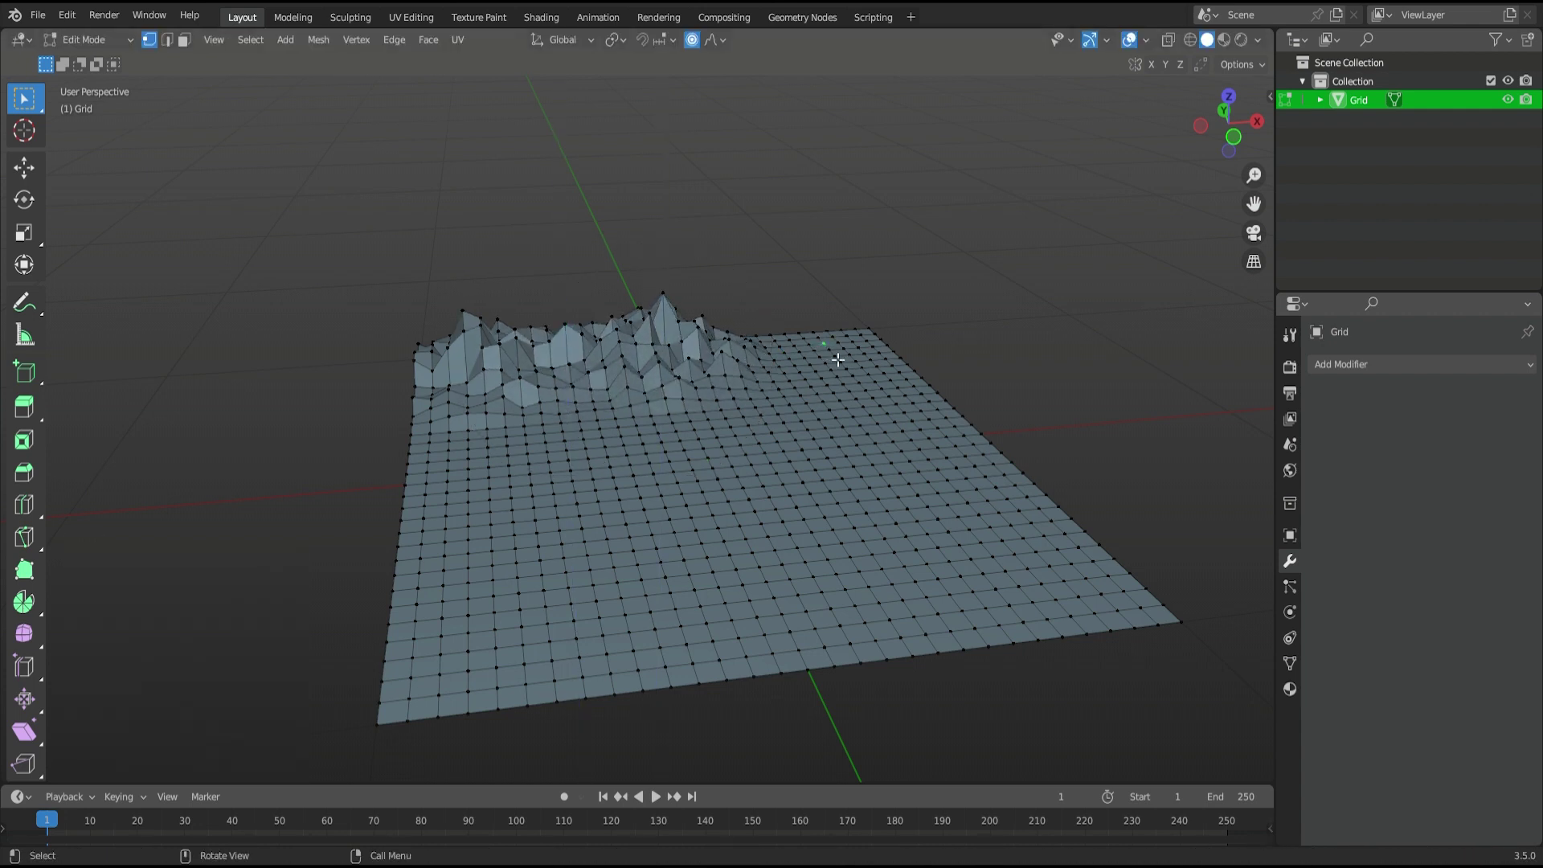
pyautogui.press('g')
pyautogui.press('z')
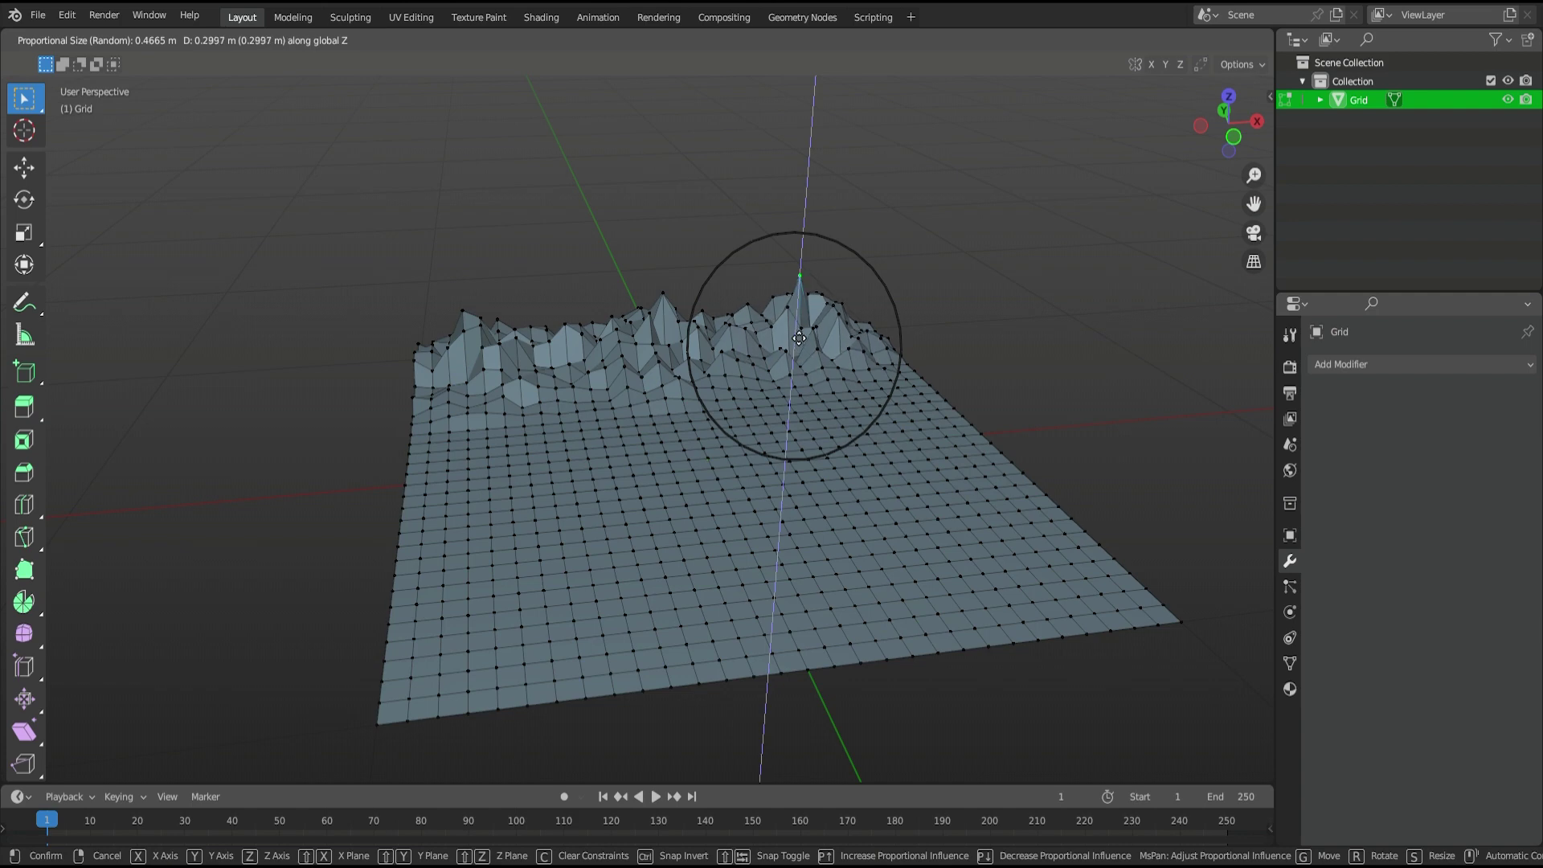
pyautogui.click(799, 327)
pyautogui.moveTo(799, 326); pyautogui.dragTo(785, 387, button='middle')
# Raise a first gentle smooth-falloff hill on the flat area, after a few false starts
pyautogui.click(486, 418)
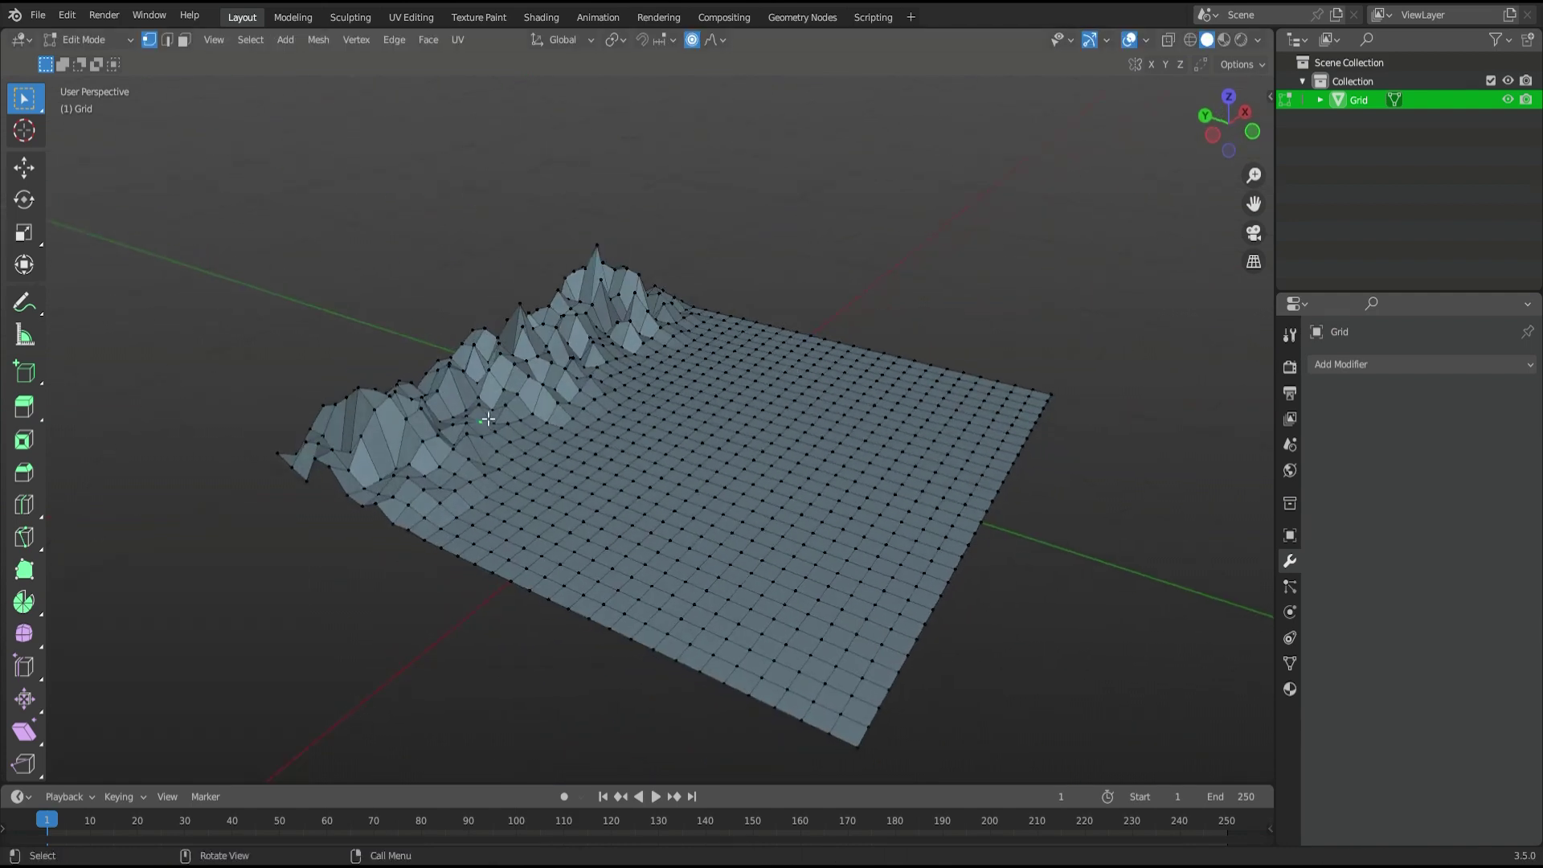
pyautogui.press('g')
pyautogui.press('z')
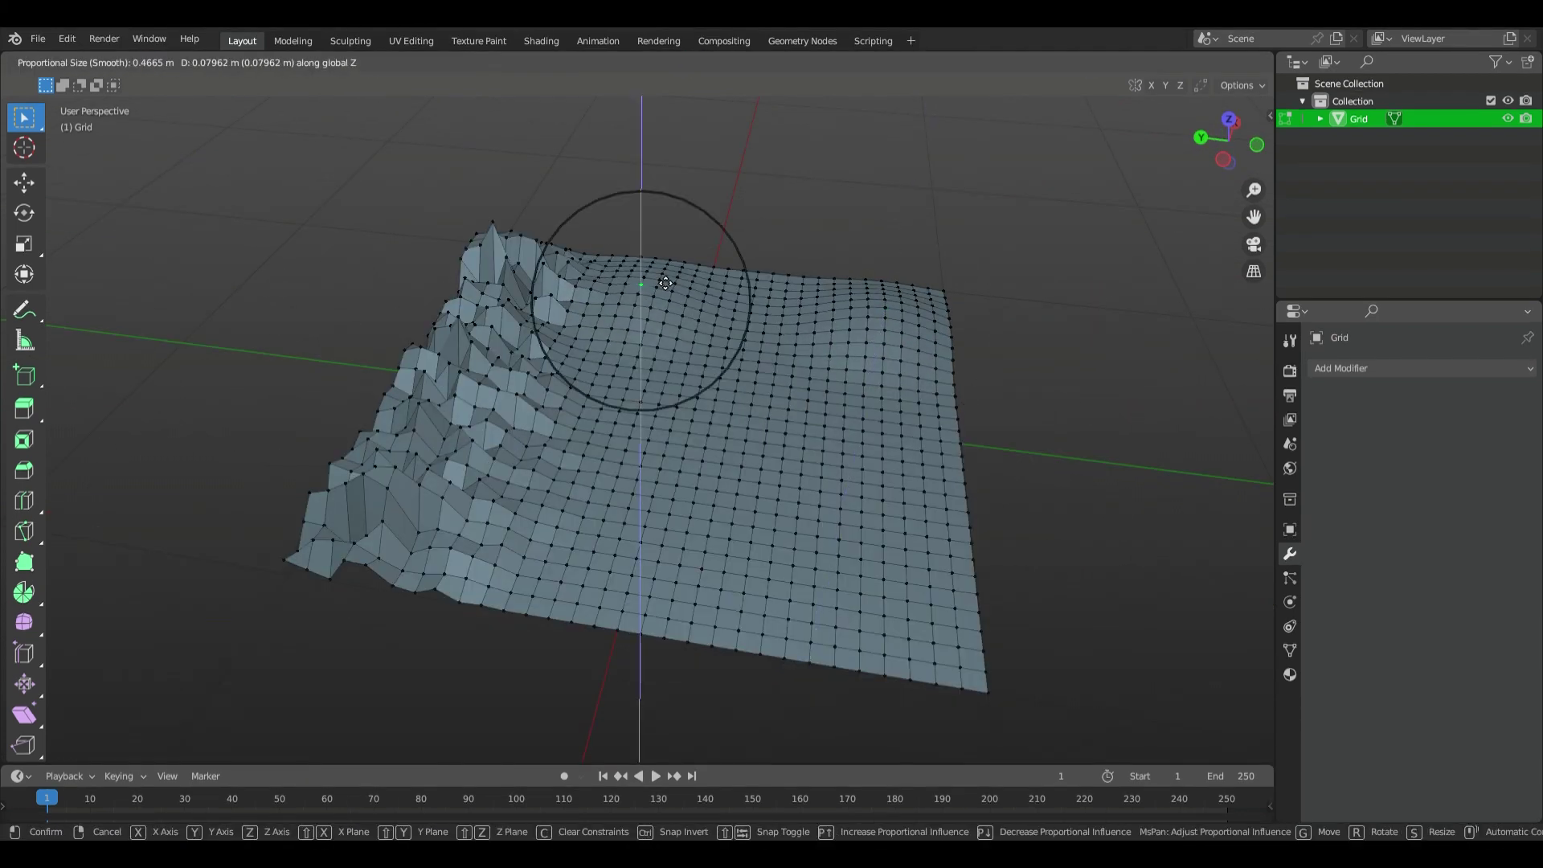
pyautogui.press('g')
pyautogui.press('Escape')
pyautogui.press('g')
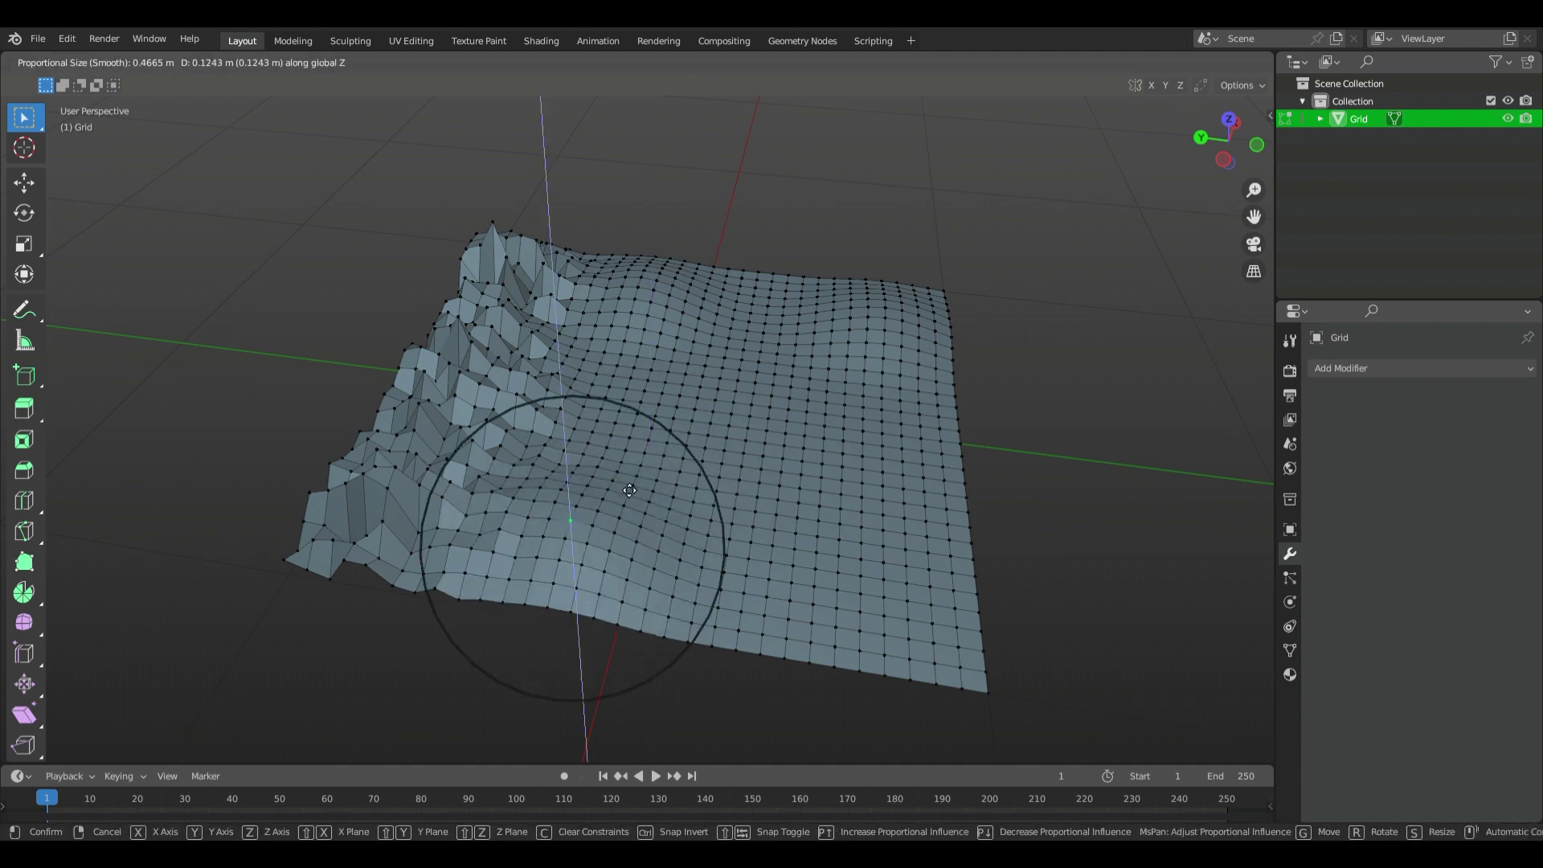
pyautogui.press('Escape')
pyautogui.click(752, 304)
pyautogui.press('g')
pyautogui.click(913, 448)
# Raise two more rolling hills, including one near the front corner
pyautogui.press('g')
pyautogui.press('z')
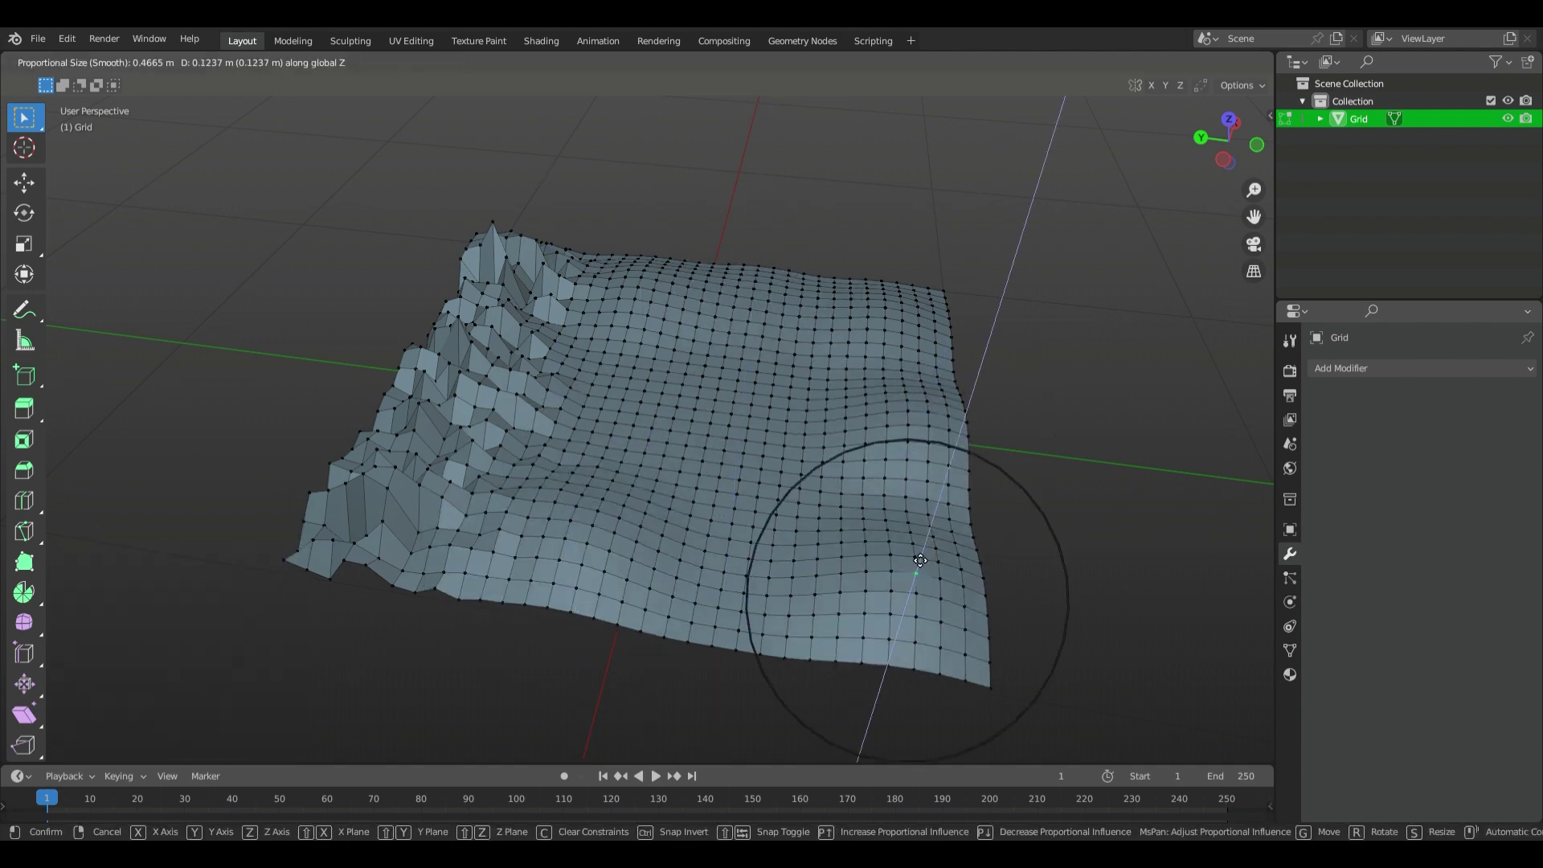
pyautogui.click(861, 636)
pyautogui.click(770, 576)
pyautogui.press('g')
pyautogui.press('z')
pyautogui.click(723, 448)
# Raise a final rolling hill, then select another vertex on the terrain
pyautogui.press('g')
pyautogui.press('z')
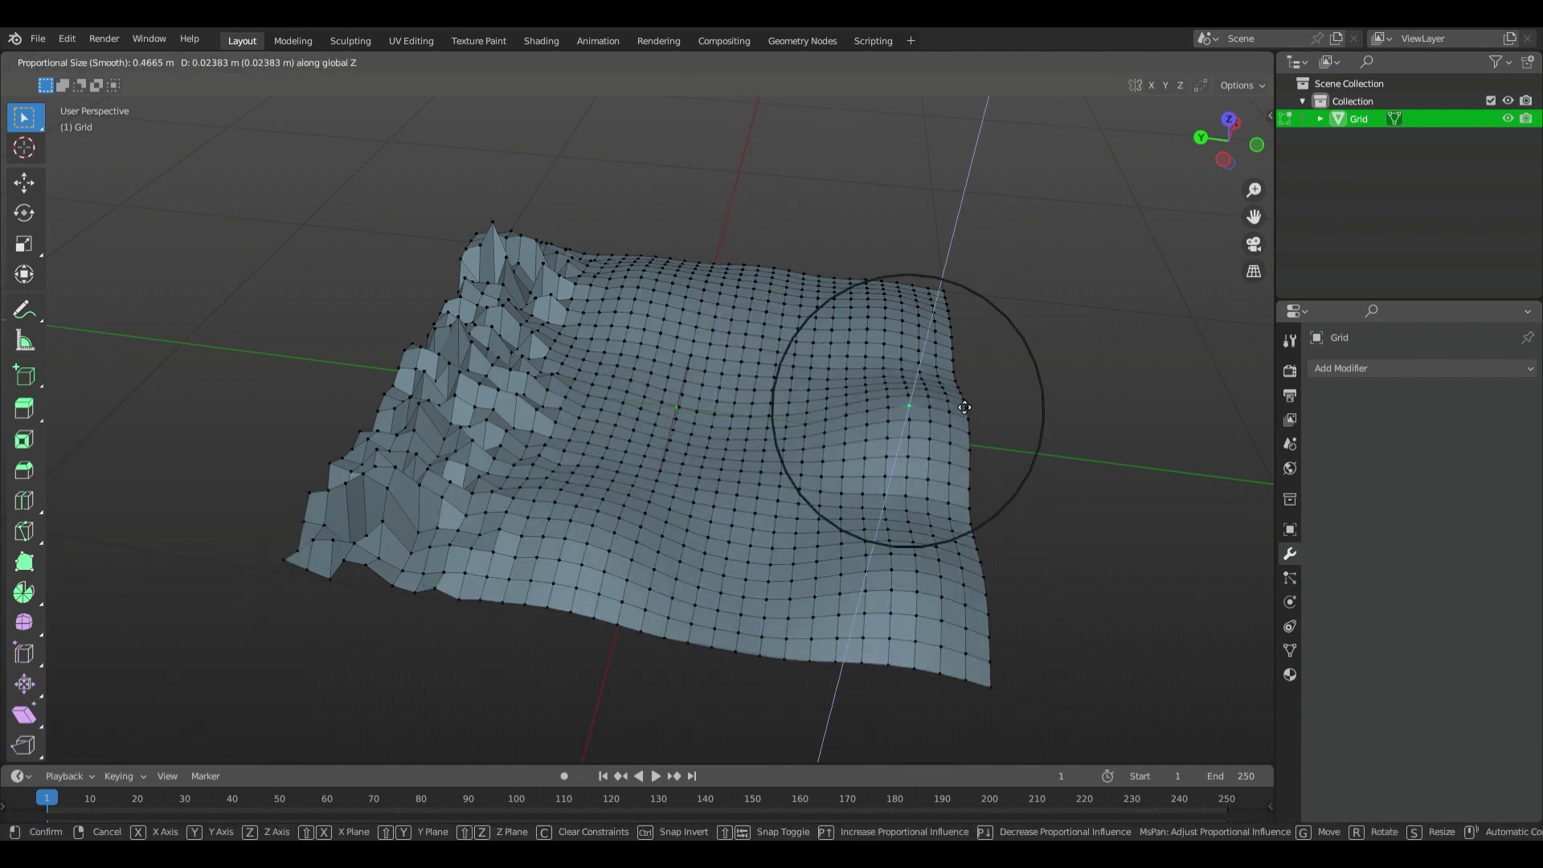
pyautogui.click(648, 359)
pyautogui.moveTo(747, 365); pyautogui.dragTo(917, 442, button='middle')
pyautogui.click(917, 442)
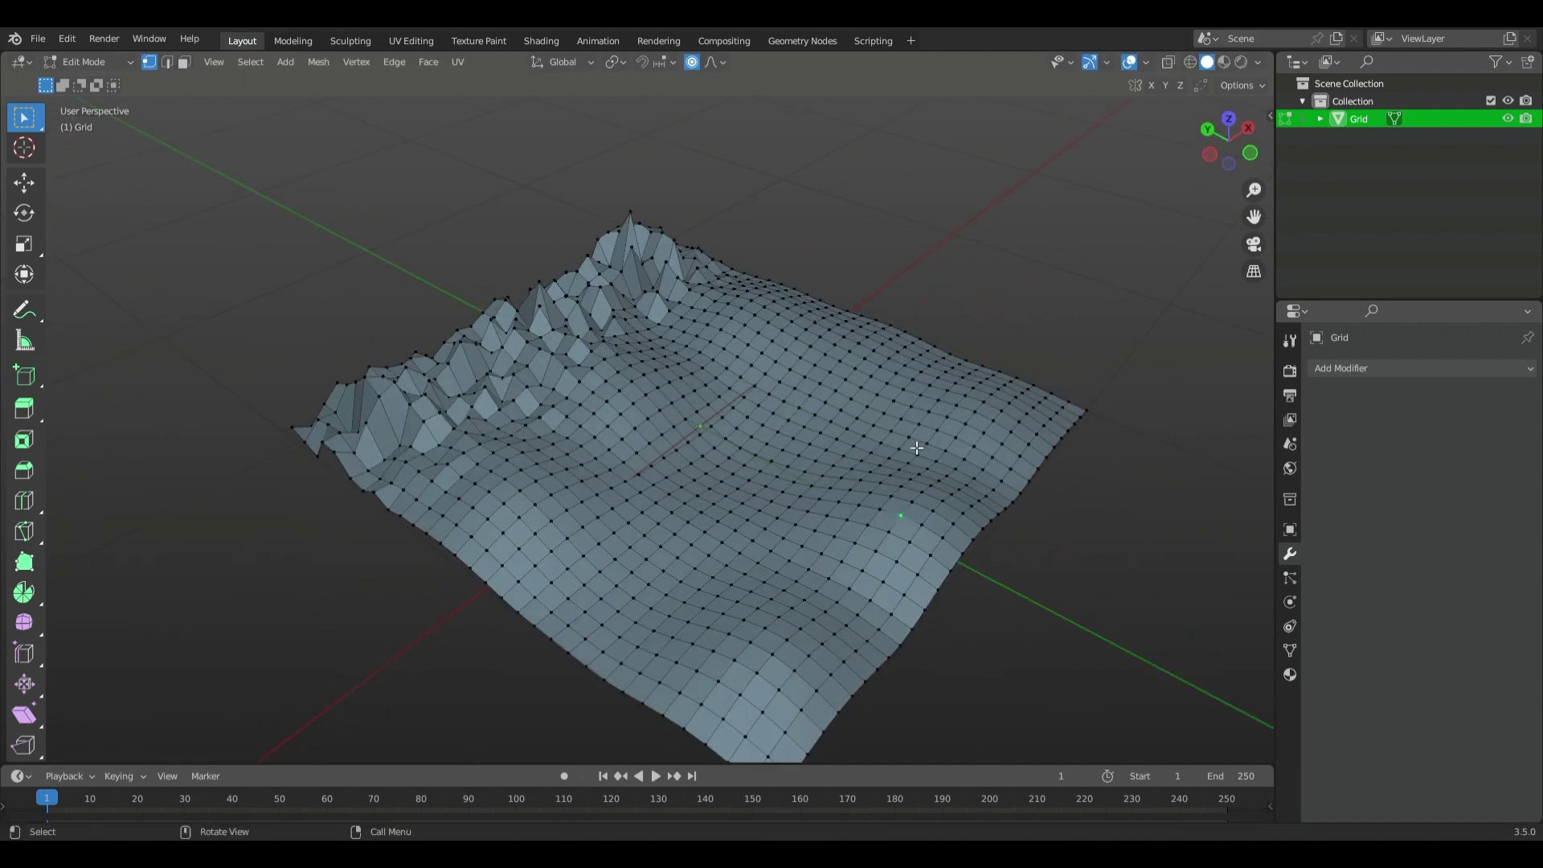